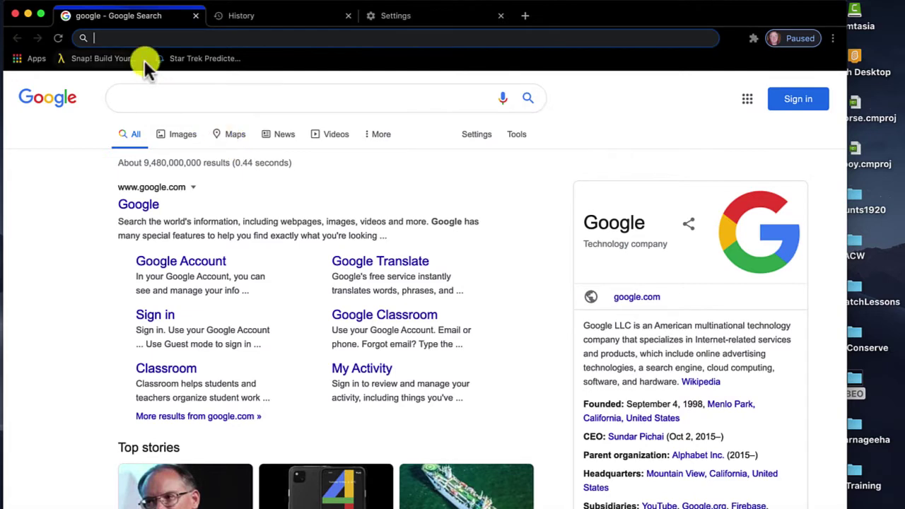
text(ww)
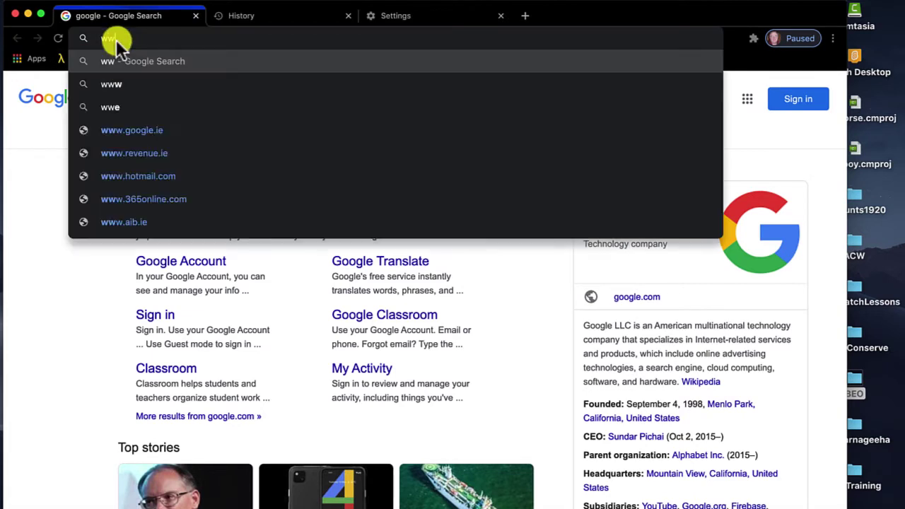
text(w.g)
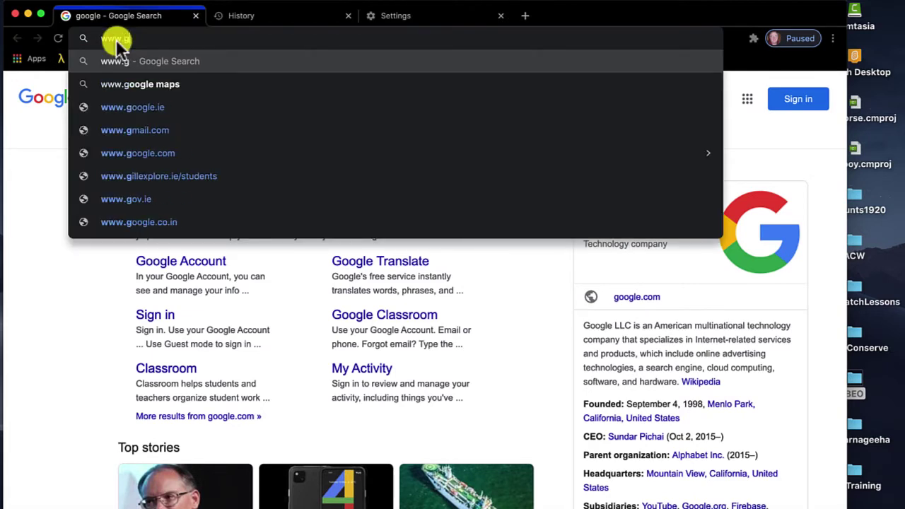
text(imp.org)
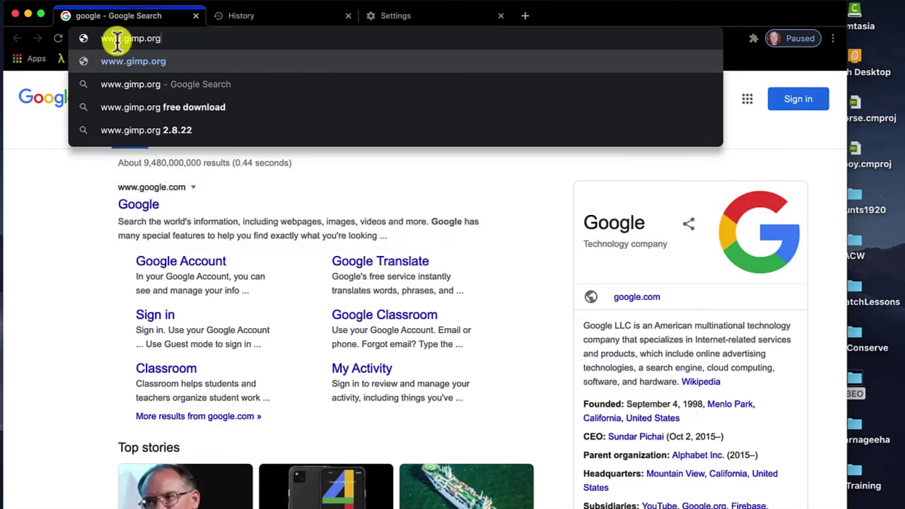
key(Return)
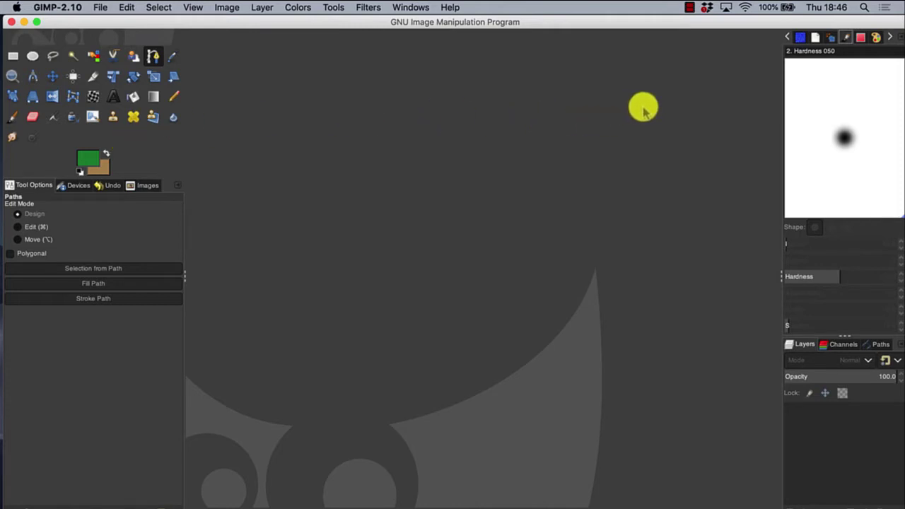
Show the Document History in GIMP's upper dock and move it ahead of Patterns
click(833, 37)
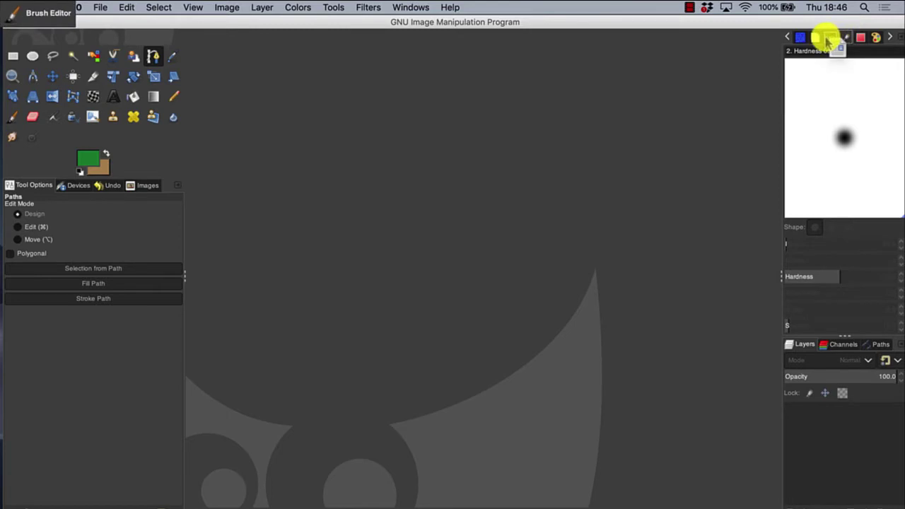
click(816, 39)
click(813, 38)
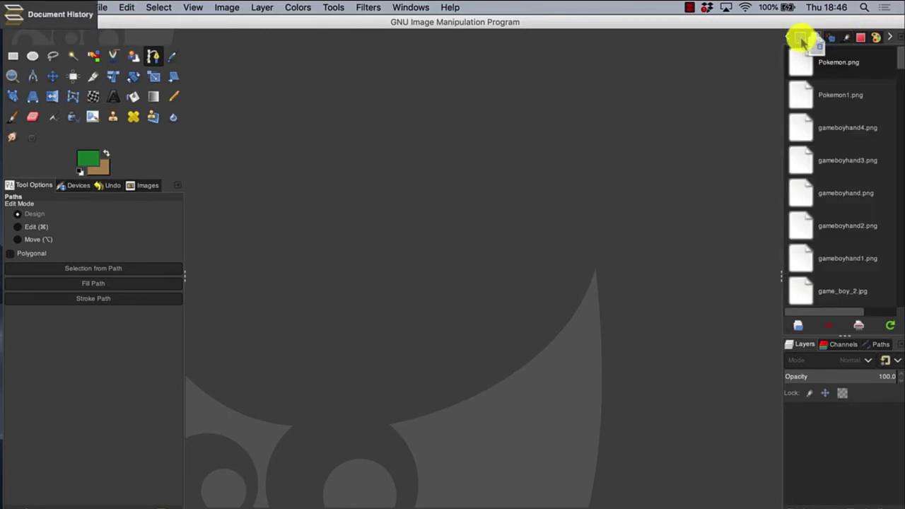
click(802, 39)
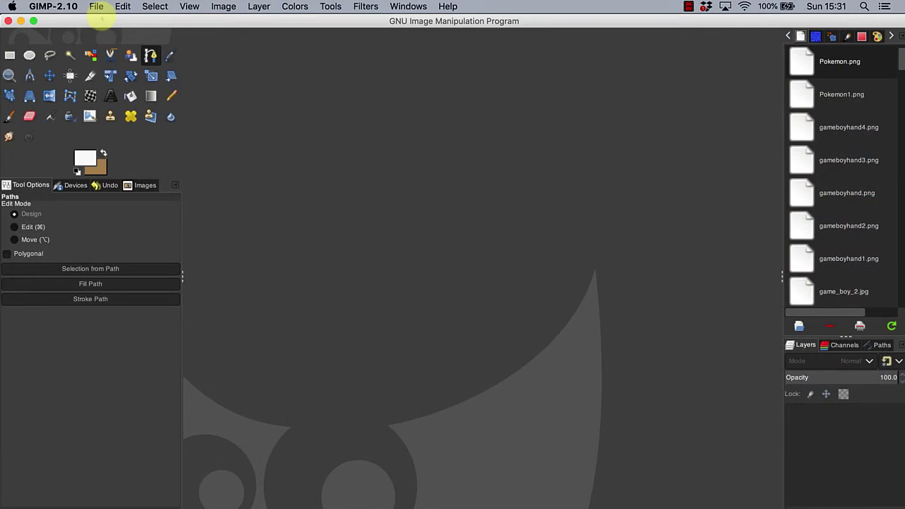
Open the image ww1CanBombsColour.jpg from the GIMP folder on the Desktop
click(96, 7)
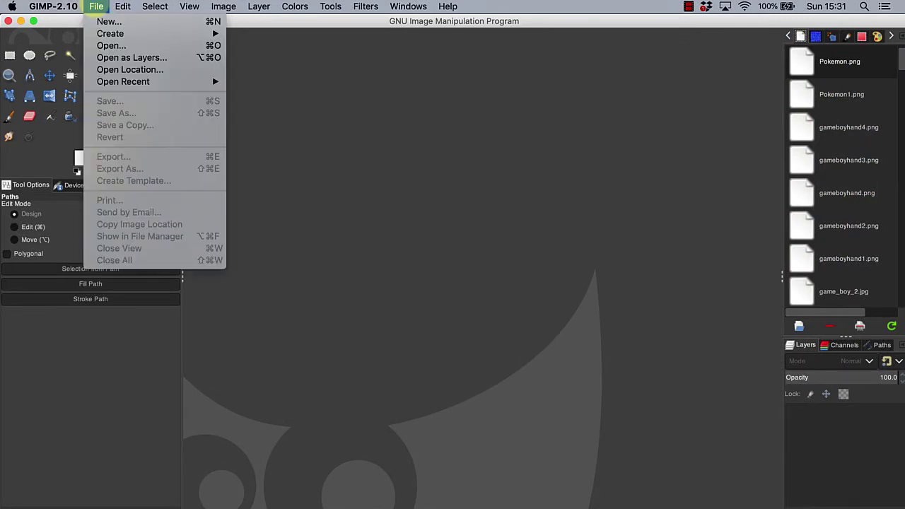
click(111, 45)
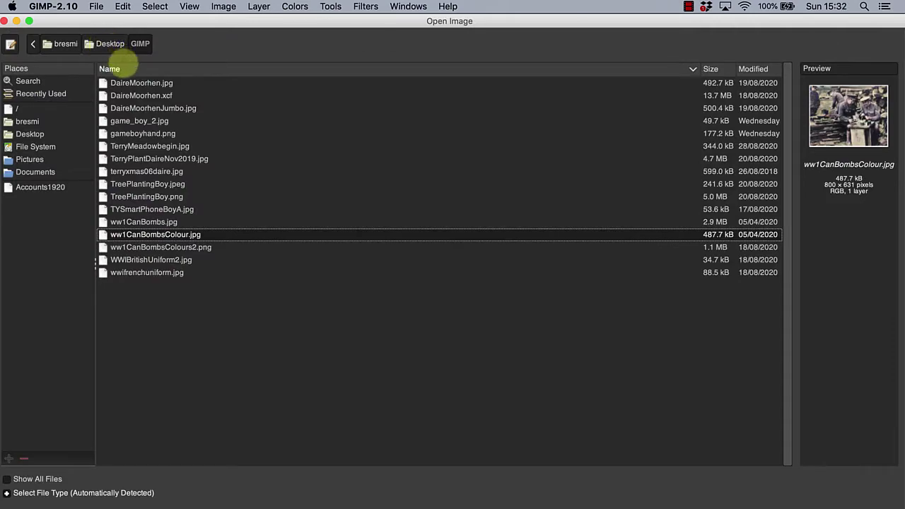
double_click(146, 234)
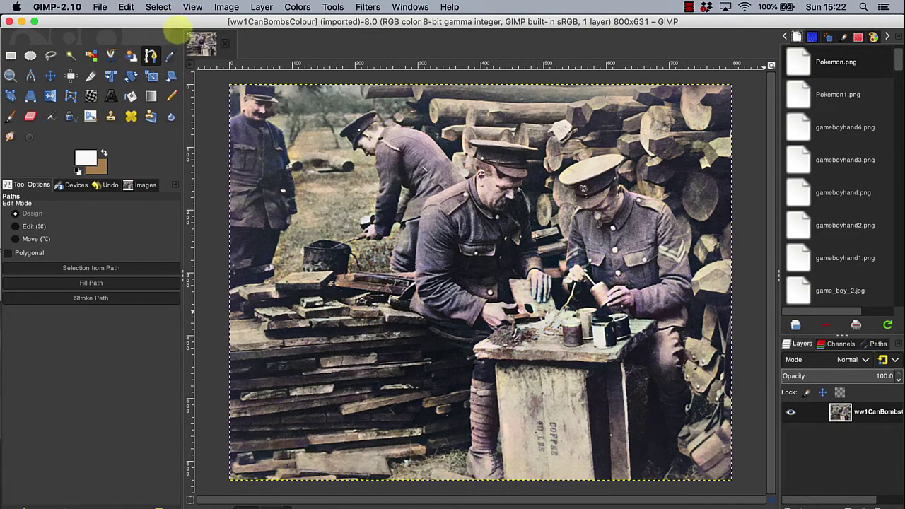
Move the image window aside, view the original ww1CanBombs photo in Preview for comparison, and return to the colour version in GIMP
drag(167, 20, 314, 20)
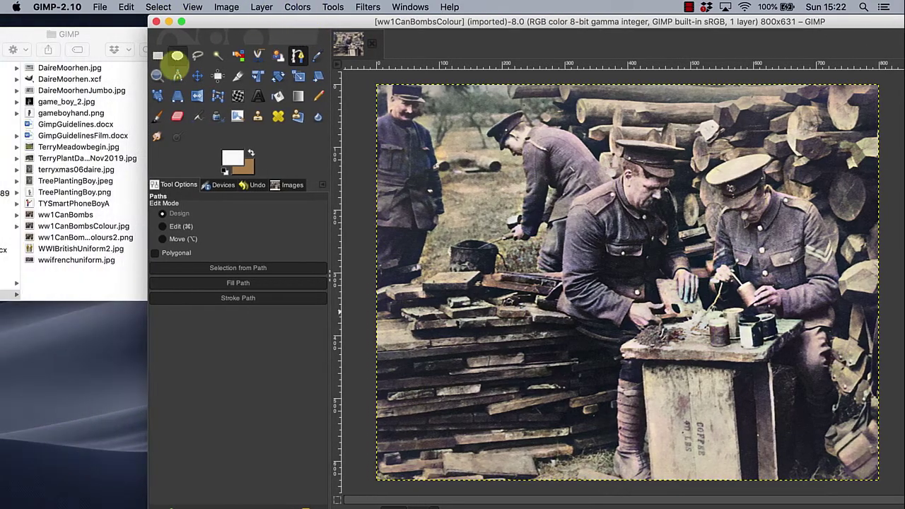
drag(79, 146, 426, 160)
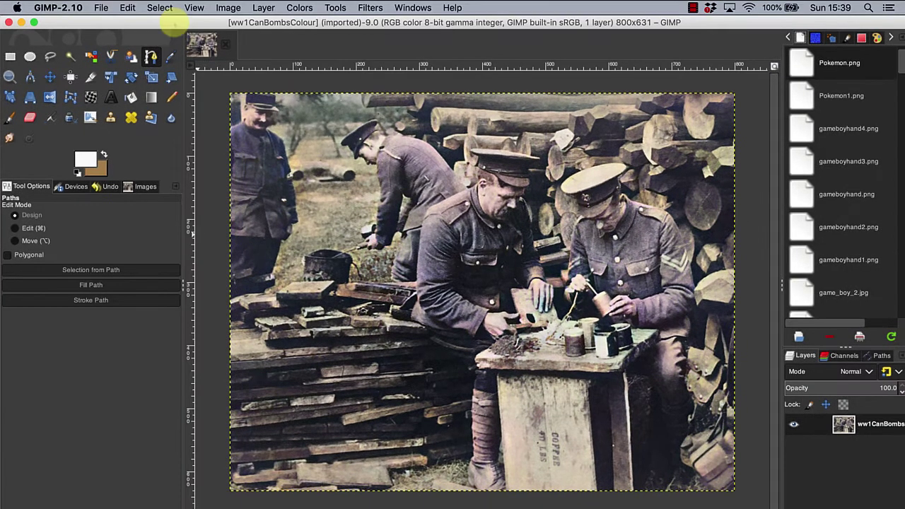
drag(173, 25, 402, 25)
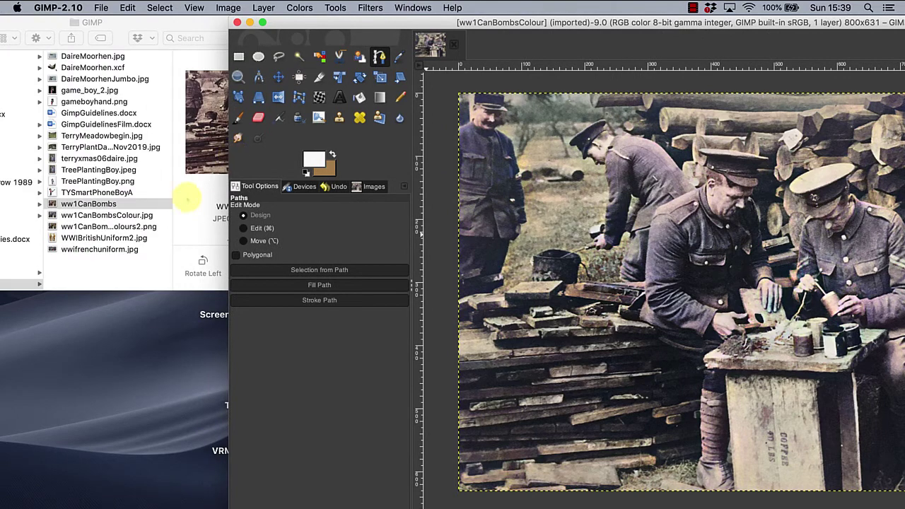
double_click(115, 204)
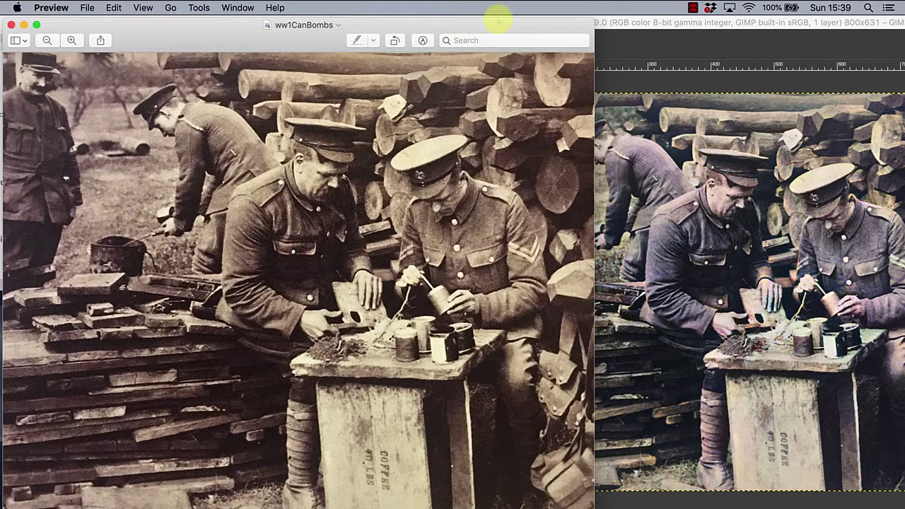
click(614, 48)
drag(438, 24, 217, 8)
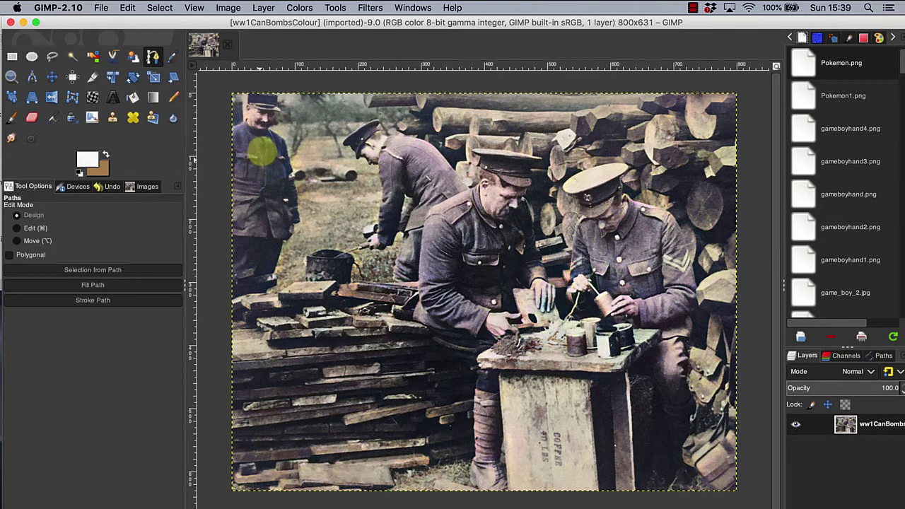
click(263, 173)
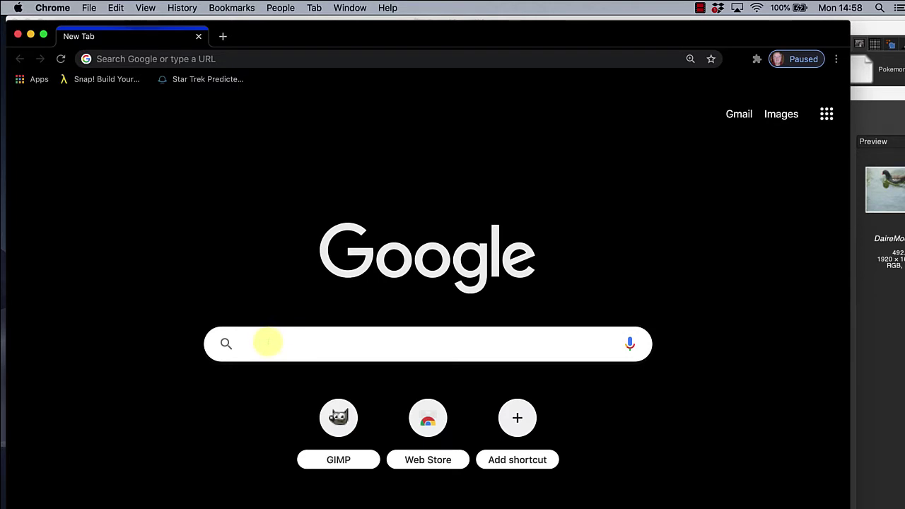
Switch to Chrome and search Google for "british army ww1 uniform"
click(261, 343)
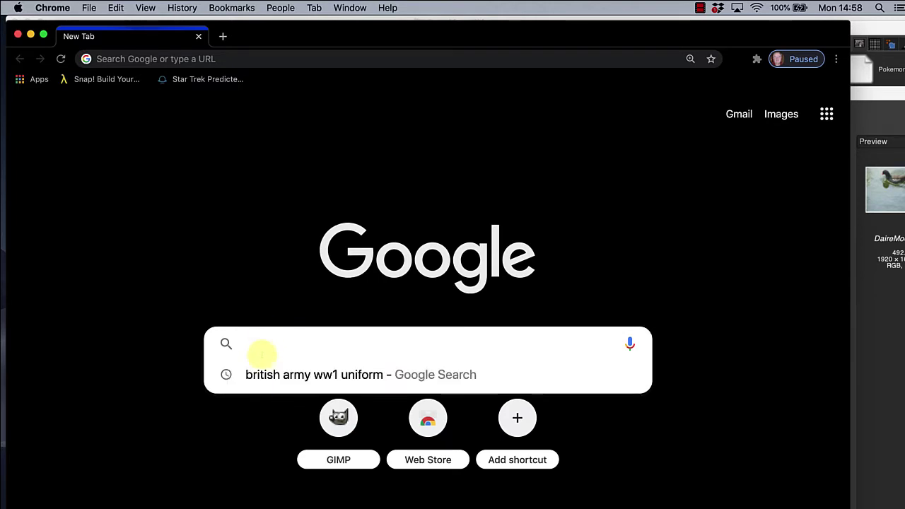
click(262, 374)
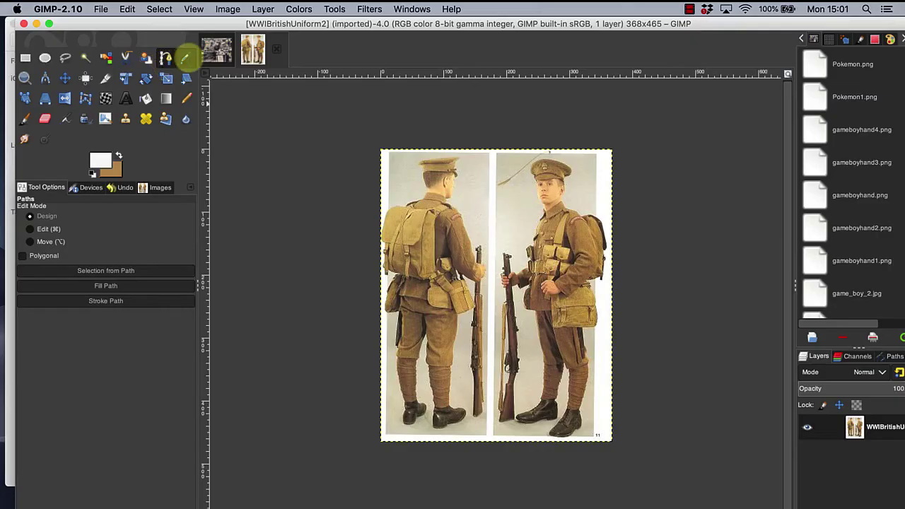
Set the Color Picker to add sampled colours to the palette, and close the WWIBritishUniform2 image
click(186, 58)
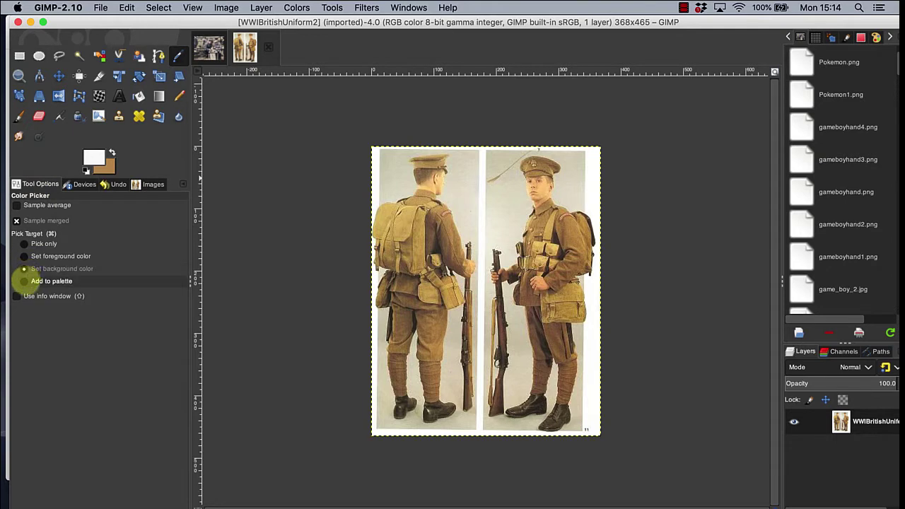
click(25, 280)
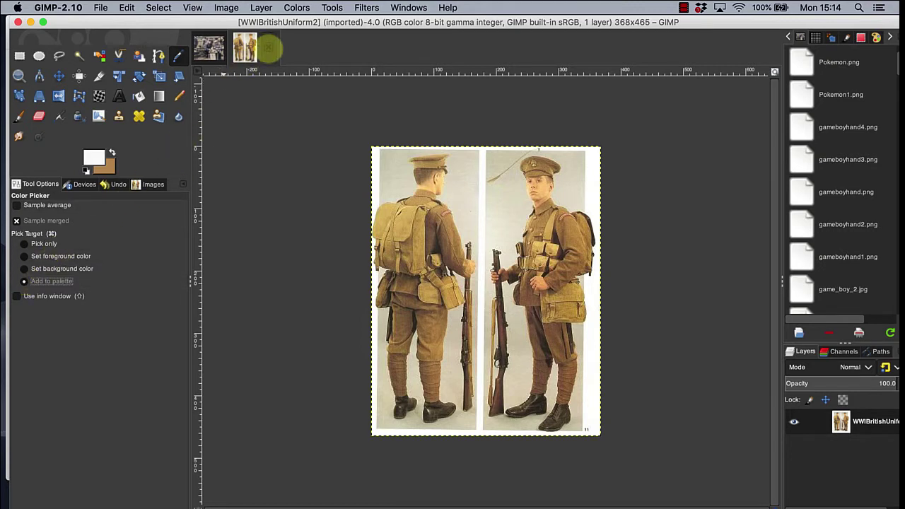
click(268, 47)
Start a path on ww1CanBombsColour at the table's corner and trace around the nearer seated soldier's hip up to his elbow
click(158, 55)
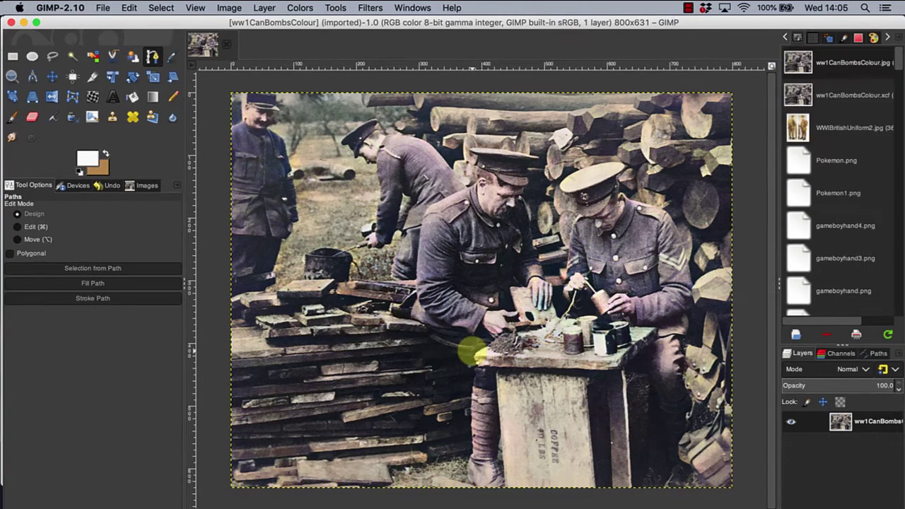
click(470, 350)
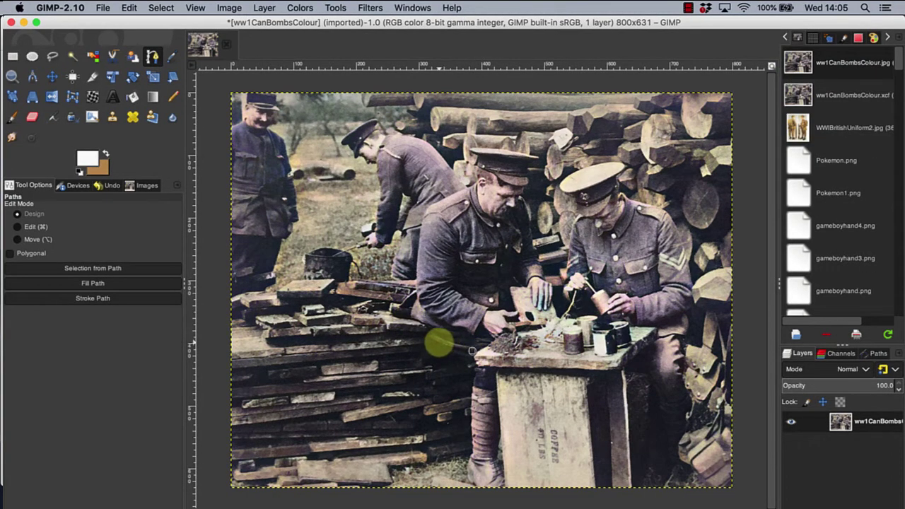
click(432, 340)
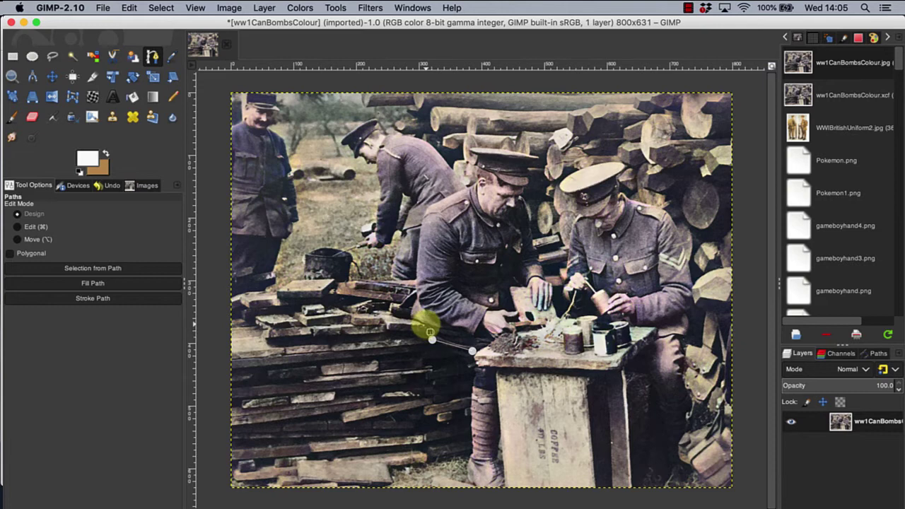
click(426, 324)
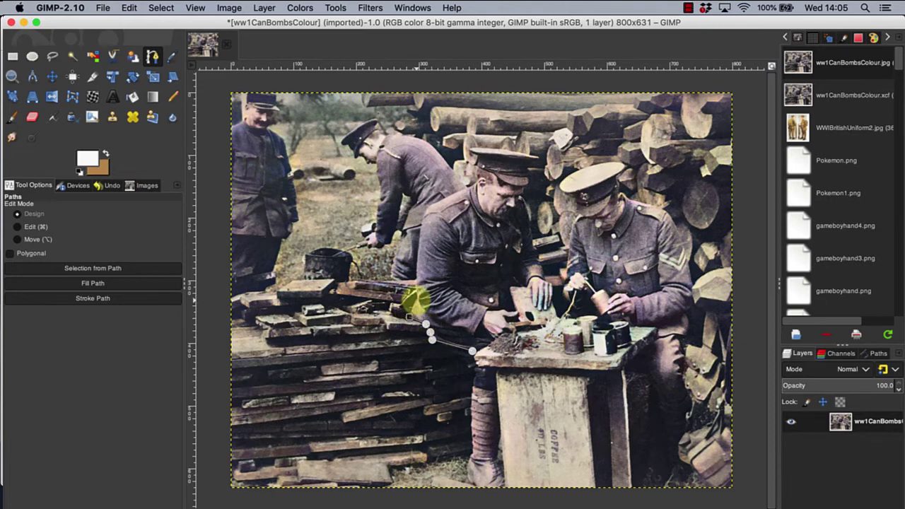
click(410, 317)
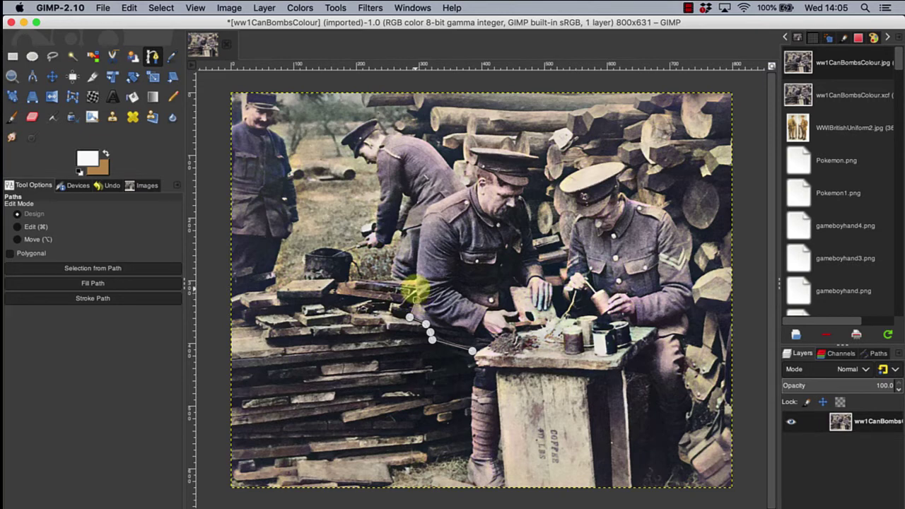
click(417, 300)
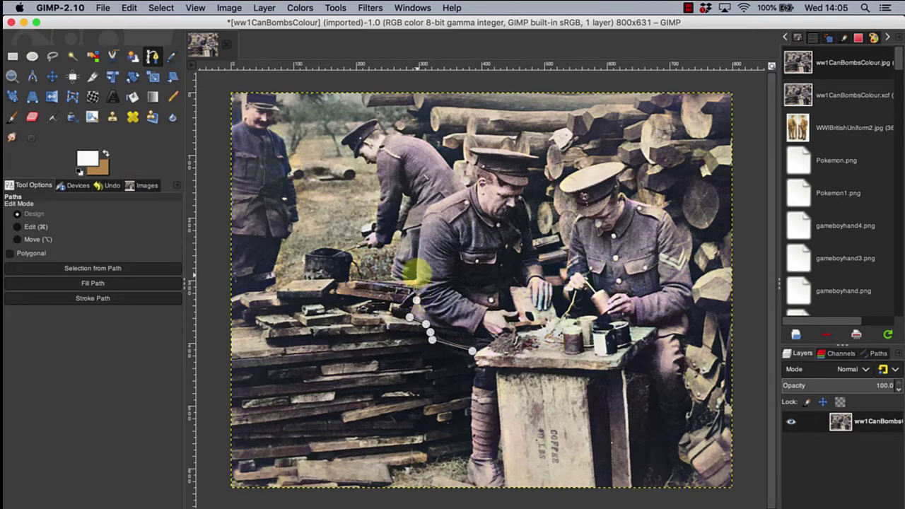
click(417, 288)
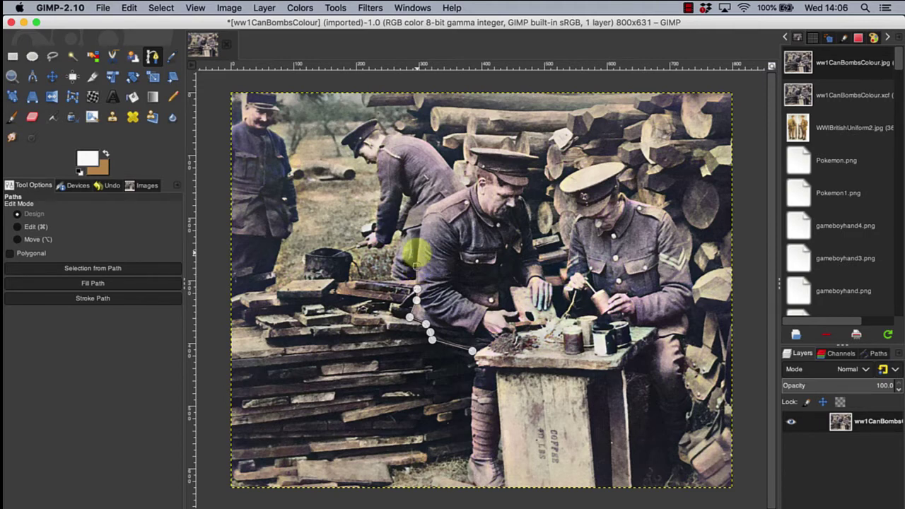
click(416, 266)
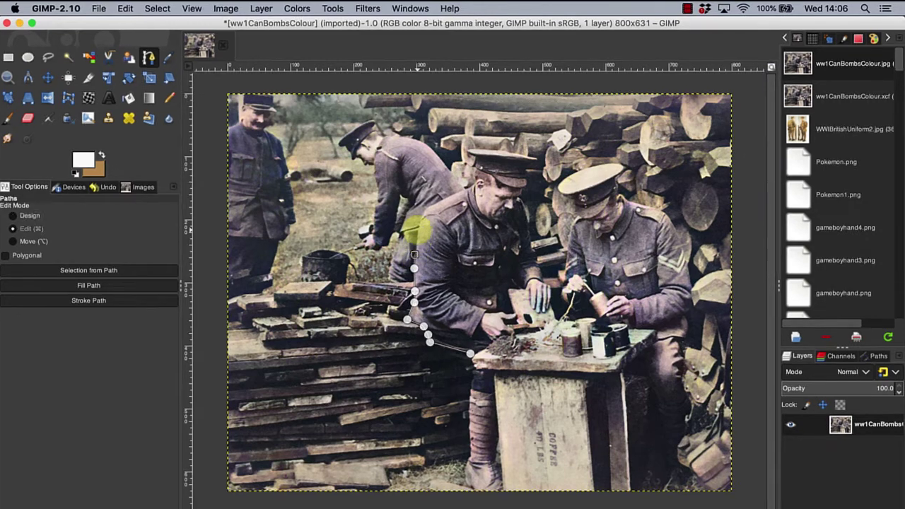
Continue the path up the seated soldier's upper arm and over his shoulder to the back of his neck
click(417, 230)
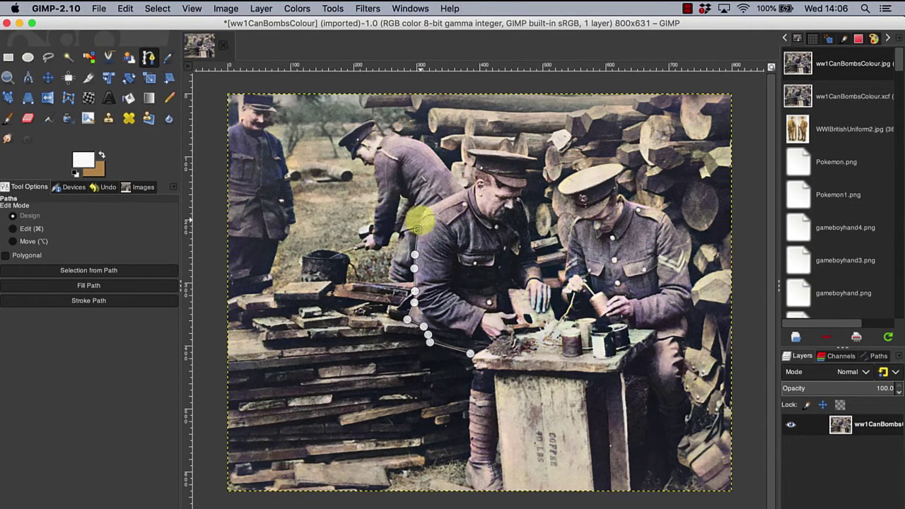
click(421, 219)
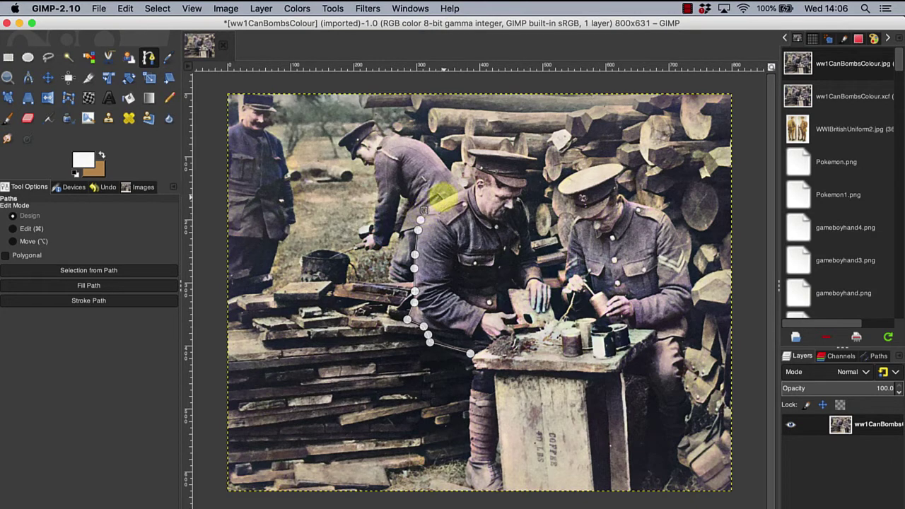
click(445, 198)
click(463, 189)
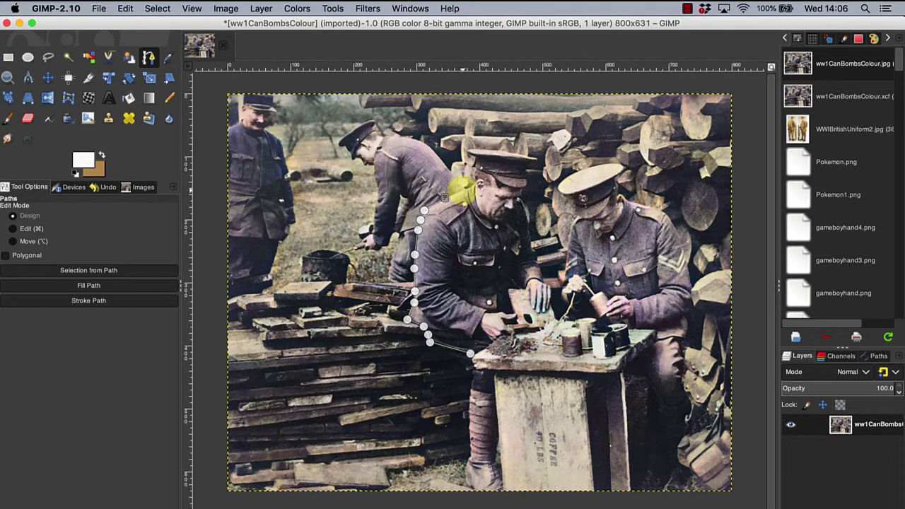
click(475, 185)
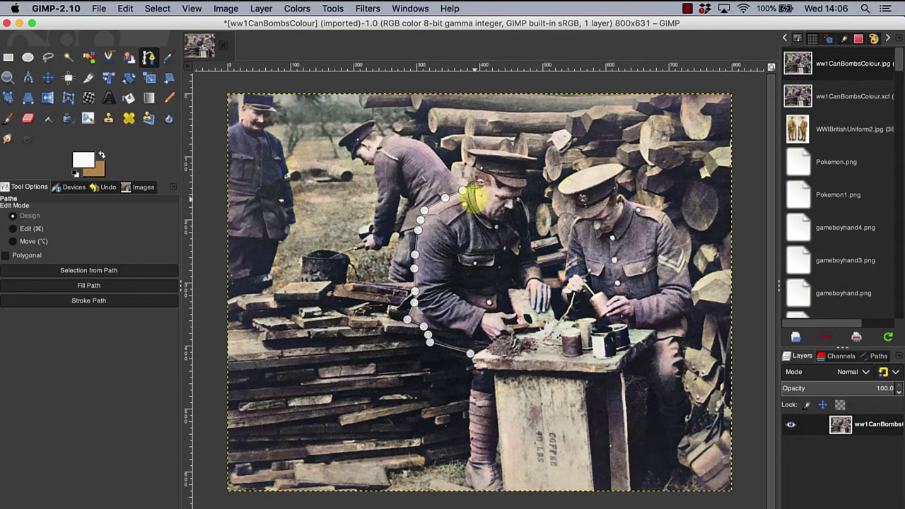
Continue the path from the back of the seated soldier's neck along his collar to beneath the chin
click(476, 200)
key(super)
scroll(477, 200, up, 3)
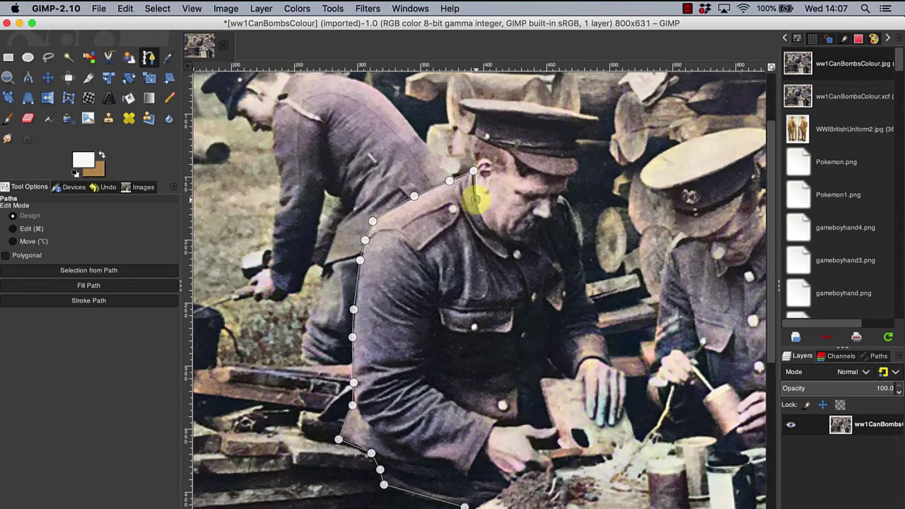
click(482, 219)
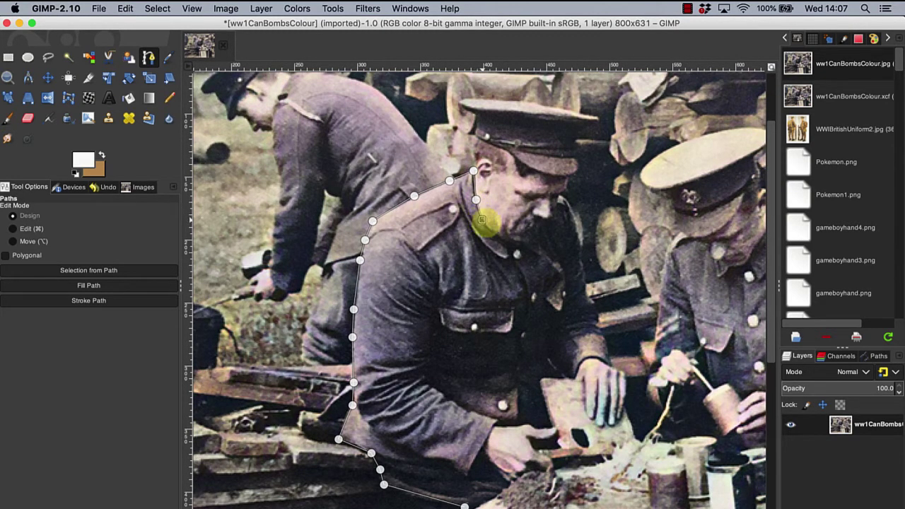
click(491, 229)
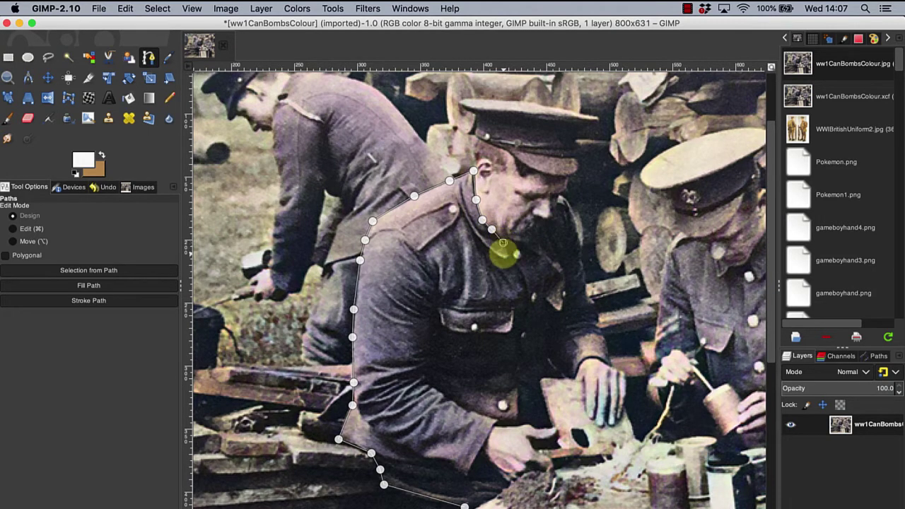
click(503, 242)
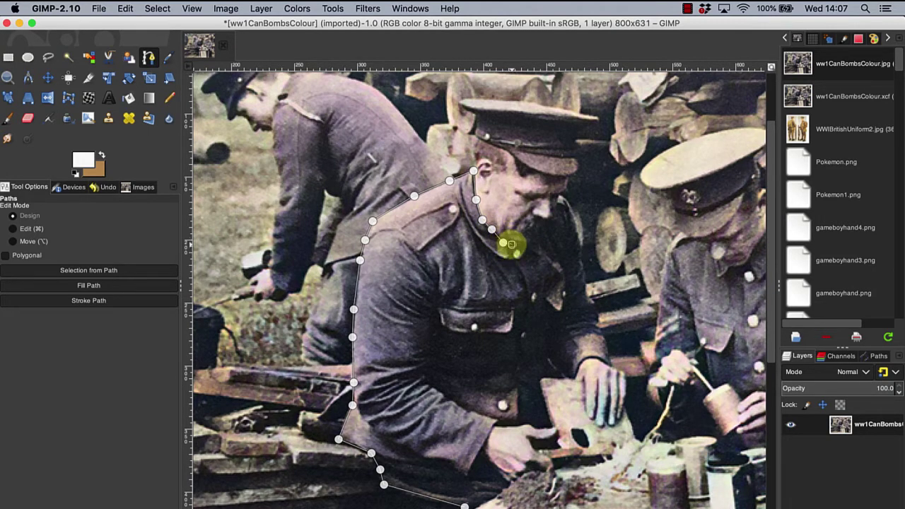
scroll(511, 244, up, 1)
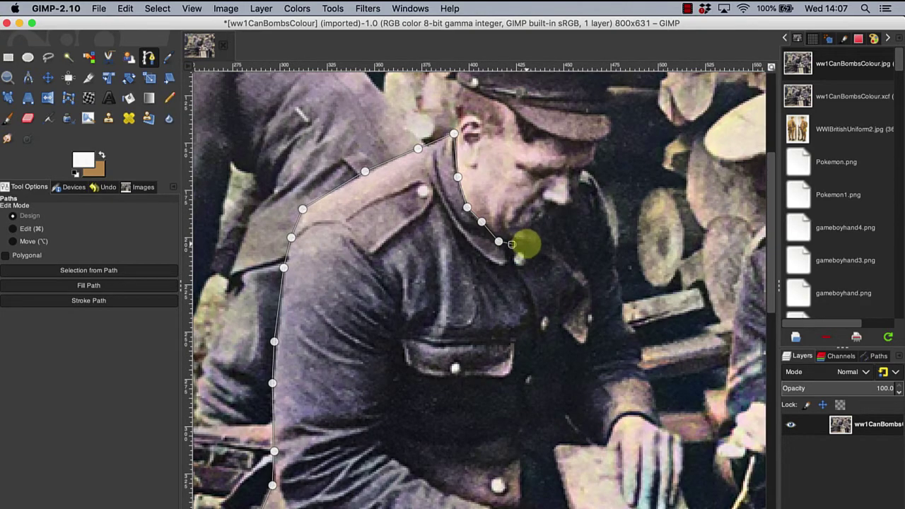
click(511, 244)
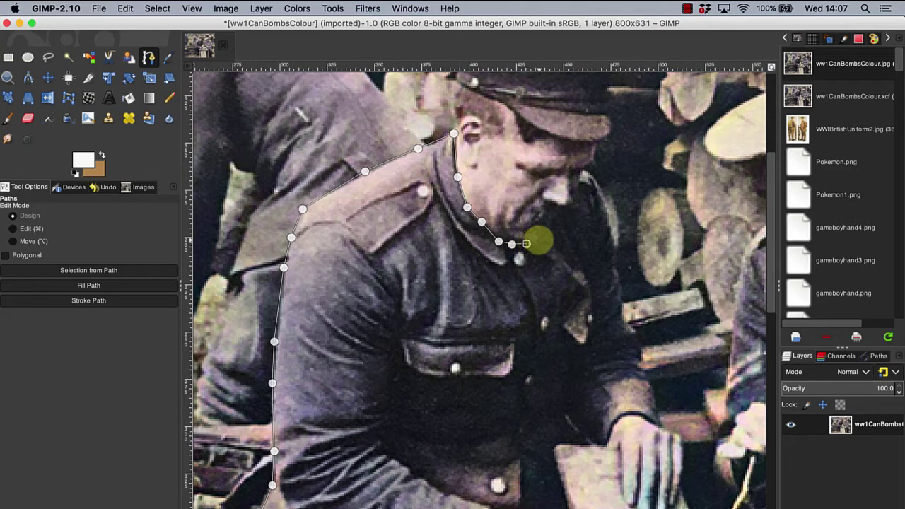
click(526, 243)
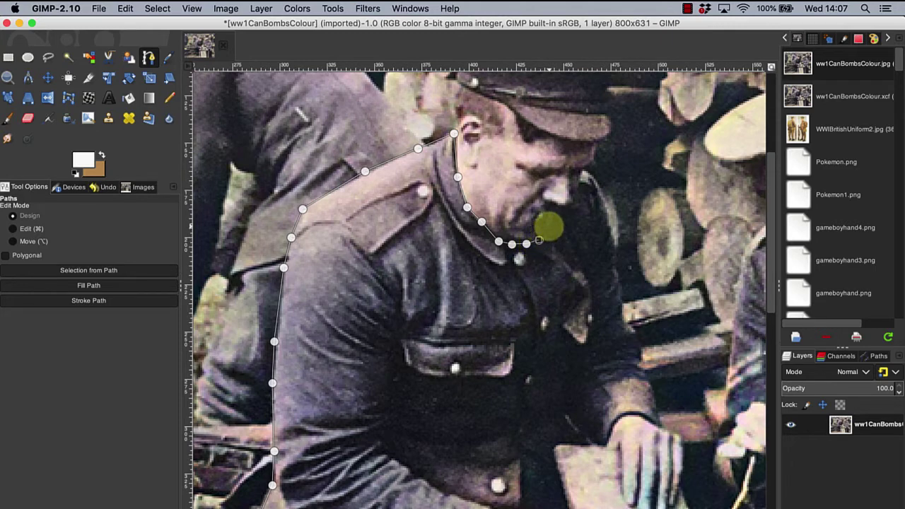
Extend the path up along the soldier's chin, mouth and nose towards the top of his far shoulder
click(548, 226)
click(556, 217)
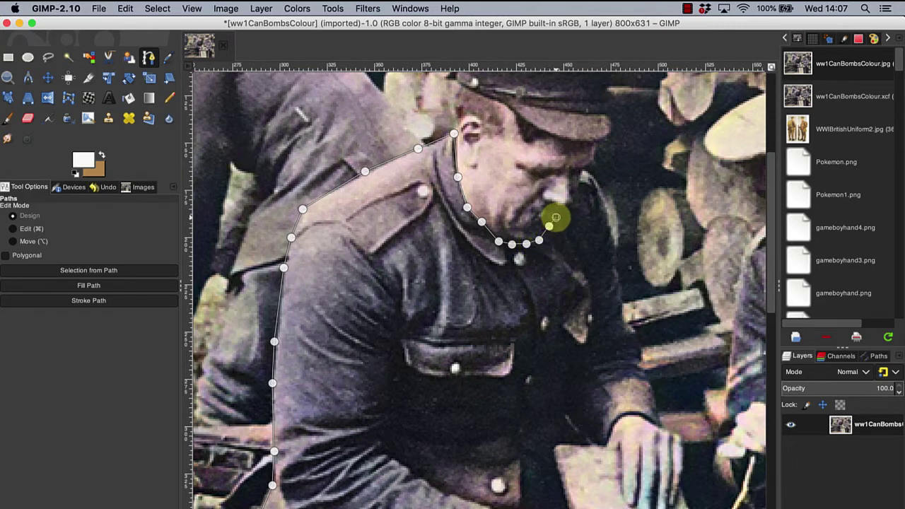
click(558, 210)
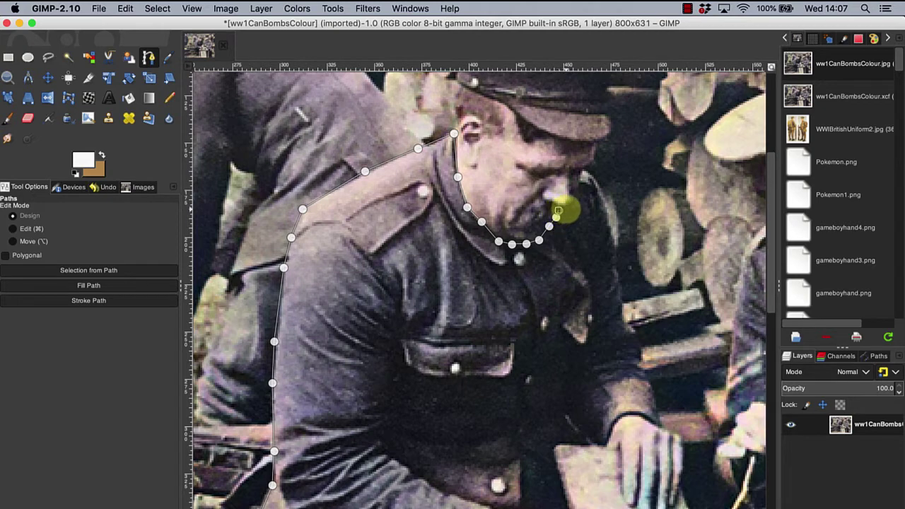
click(570, 206)
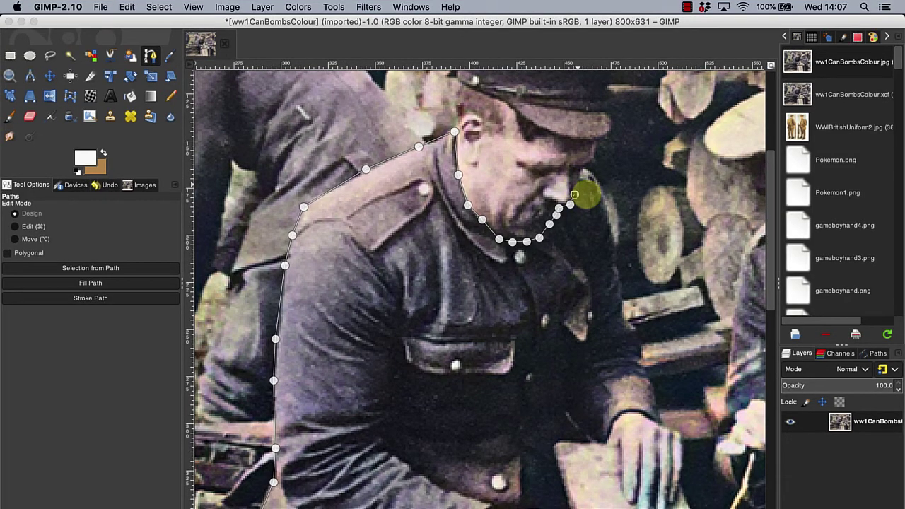
click(574, 193)
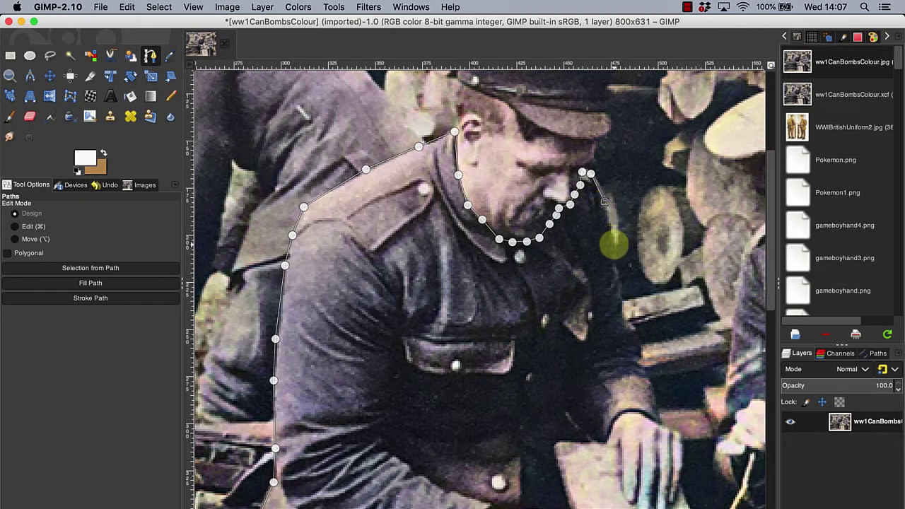
Trace the path from the far shoulder down the outer edge of the sleeve towards the wrist
click(614, 245)
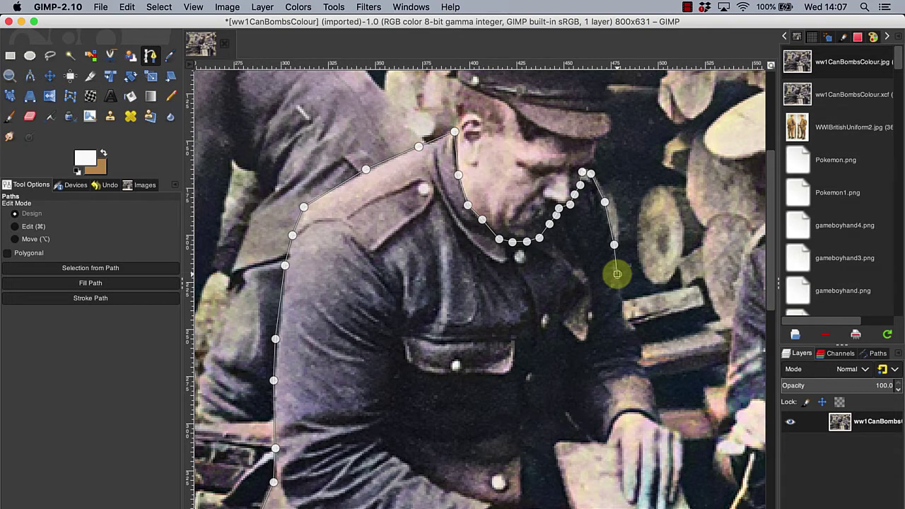
click(616, 273)
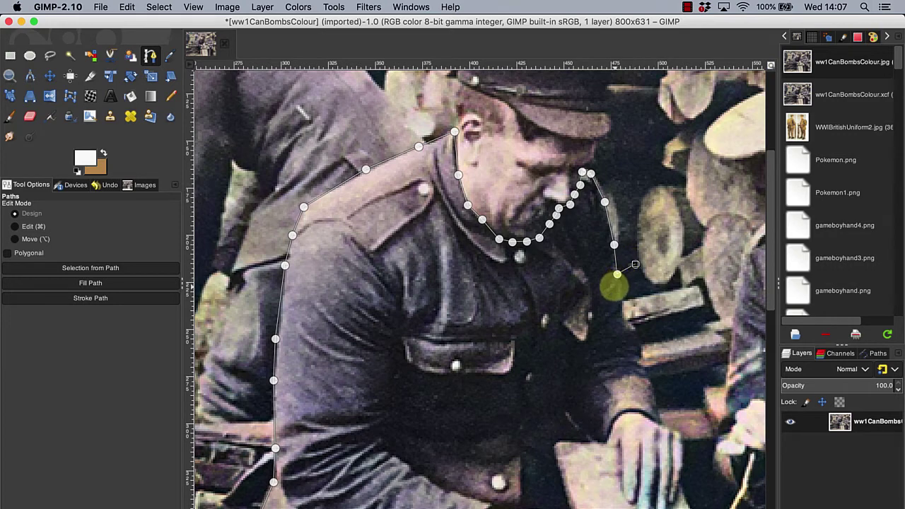
key(super)
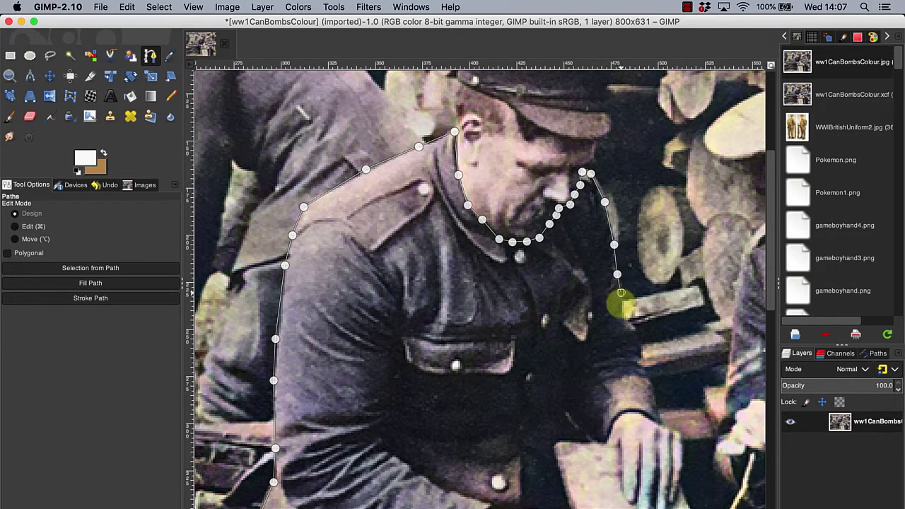
click(620, 309)
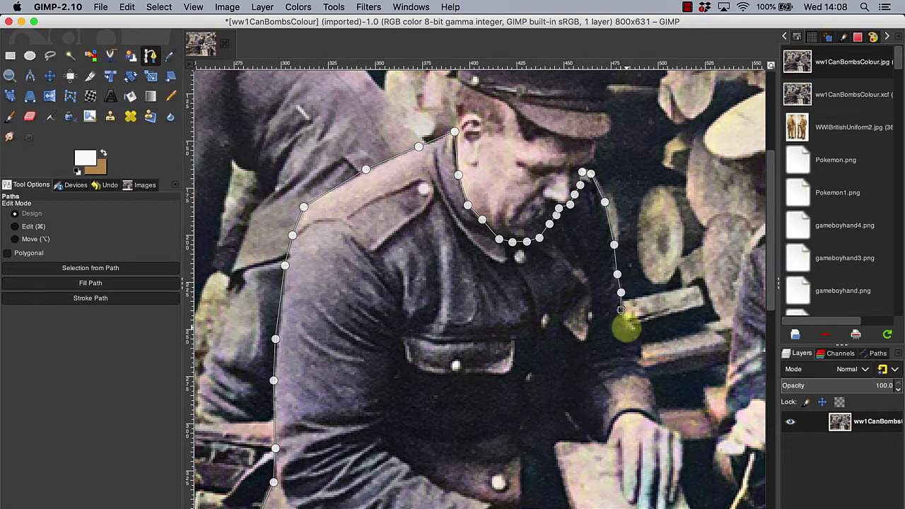
click(626, 327)
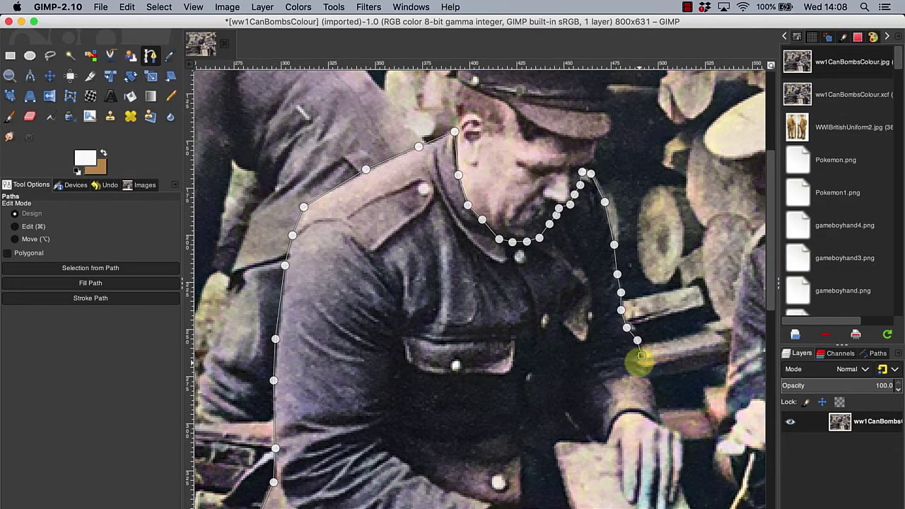
click(639, 362)
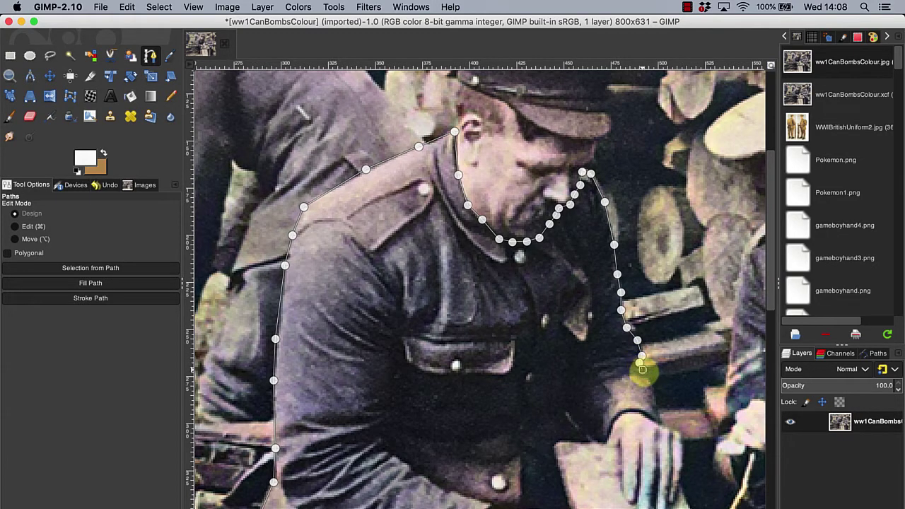
click(642, 369)
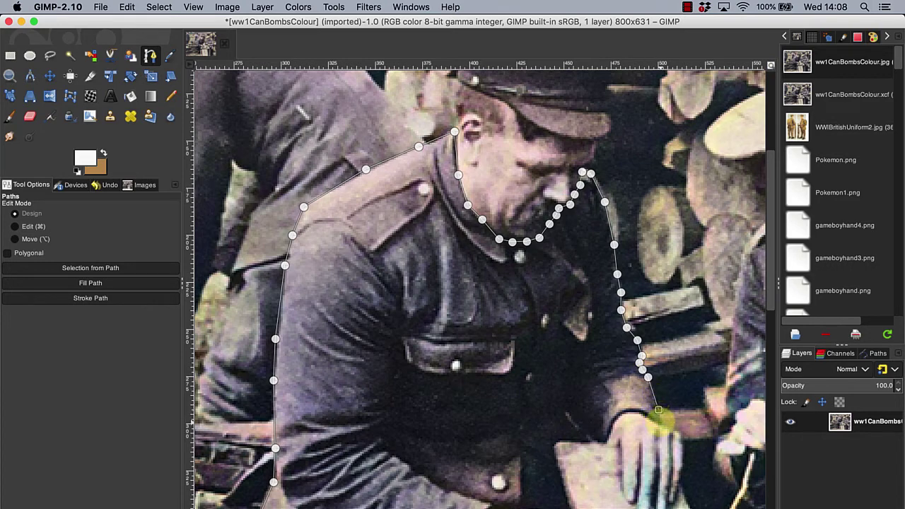
Carry the path around the far cuff, across to the wooden board and down its edge to the soldier's nearer hand
drag(659, 422, 610, 426)
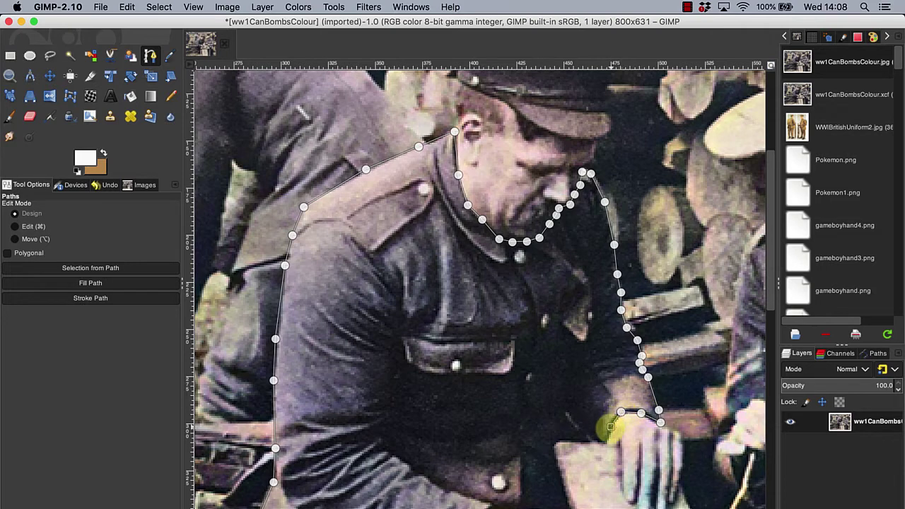
click(610, 426)
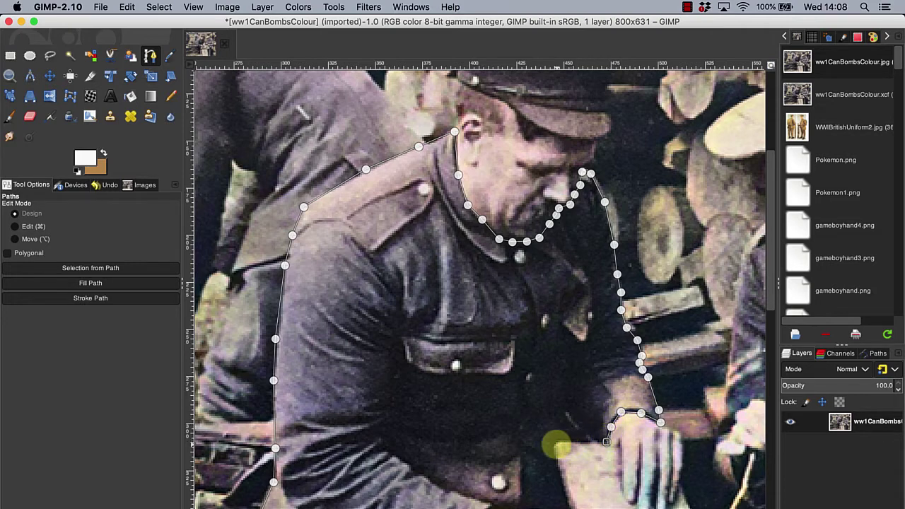
click(555, 444)
scroll(555, 444, down, 1)
scroll(556, 444, down, 1)
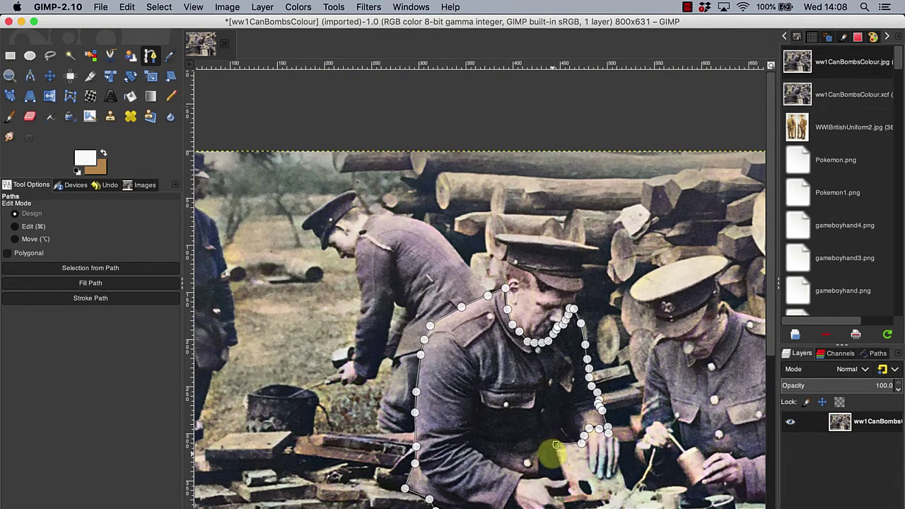
scroll(556, 443, up, 1)
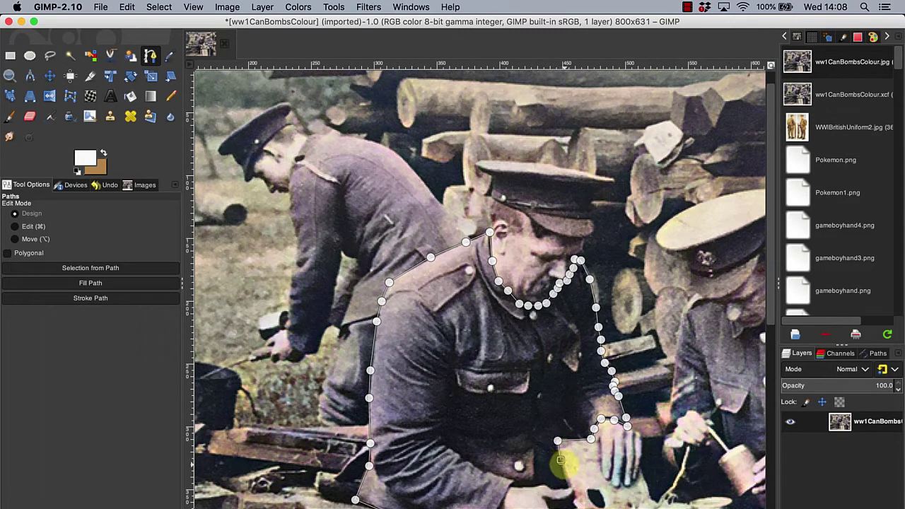
click(560, 459)
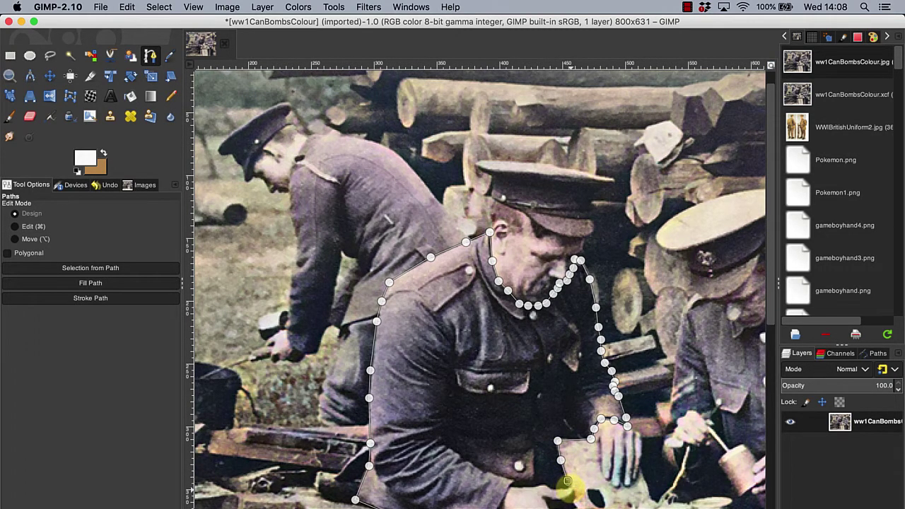
click(566, 480)
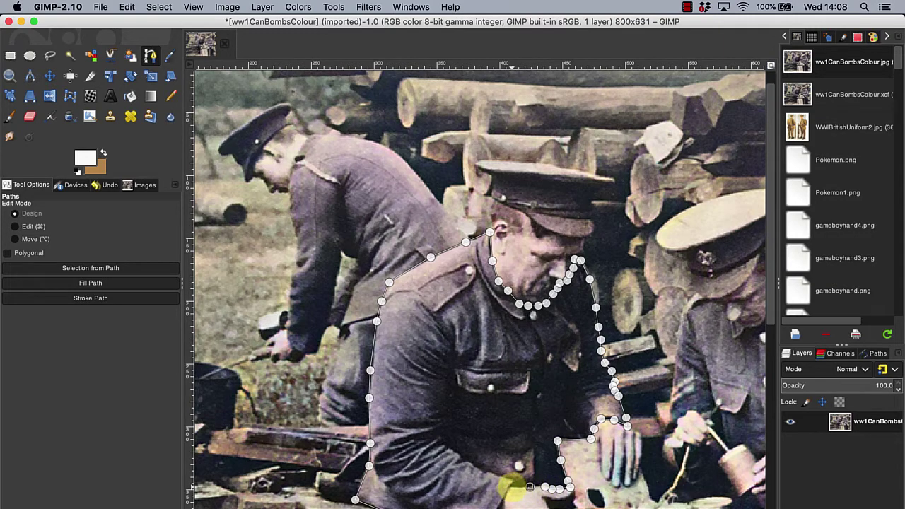
Run the path around the nearer cuff, below the hand and back to its starting anchor at the table's corner
scroll(510, 487, down, 10)
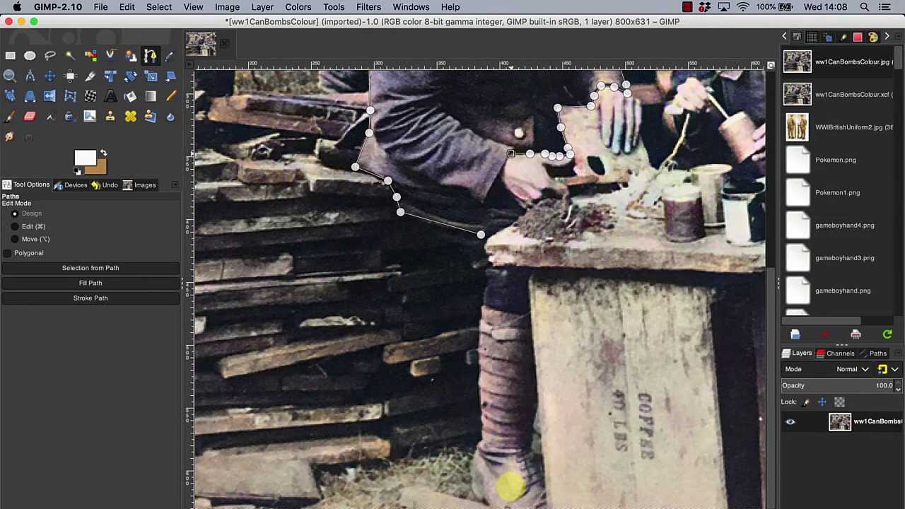
scroll(511, 486, up, 3)
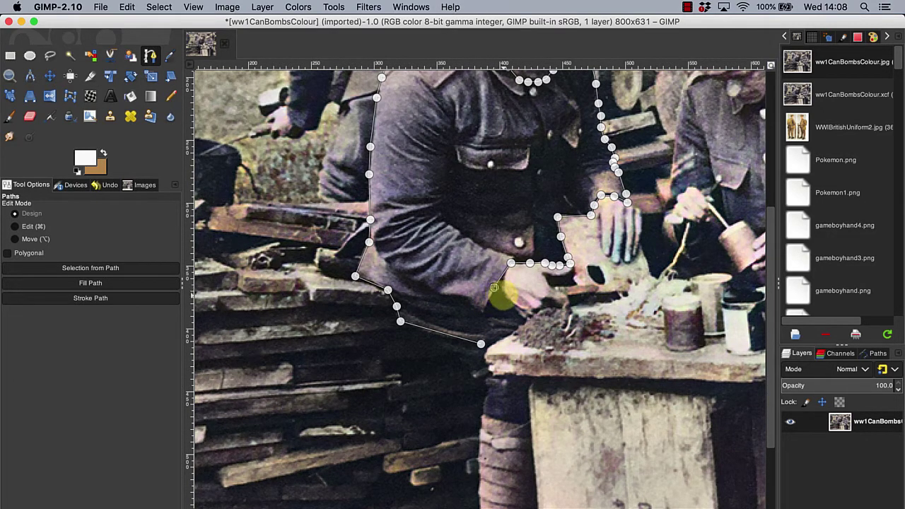
click(494, 287)
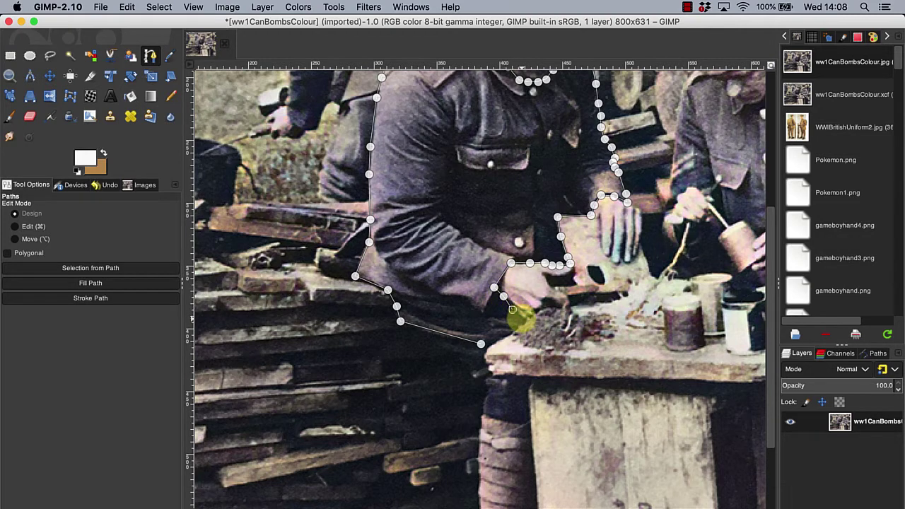
click(511, 310)
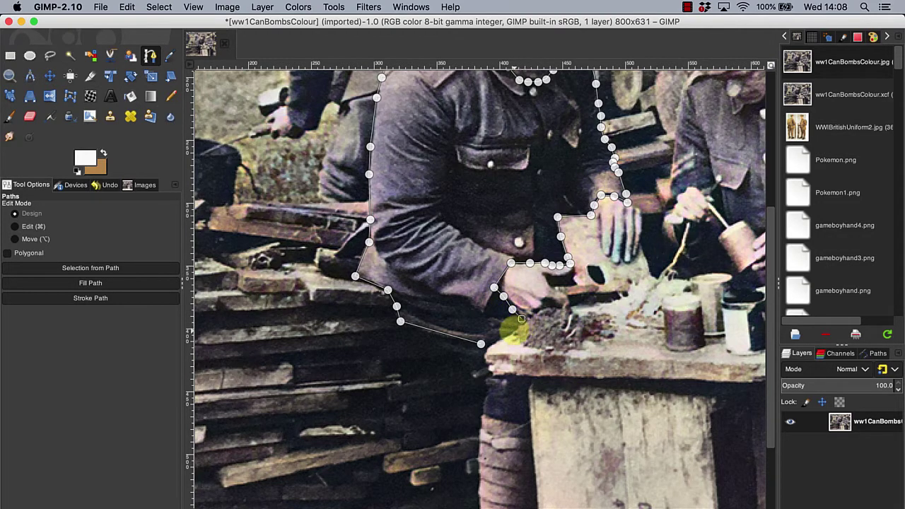
click(520, 325)
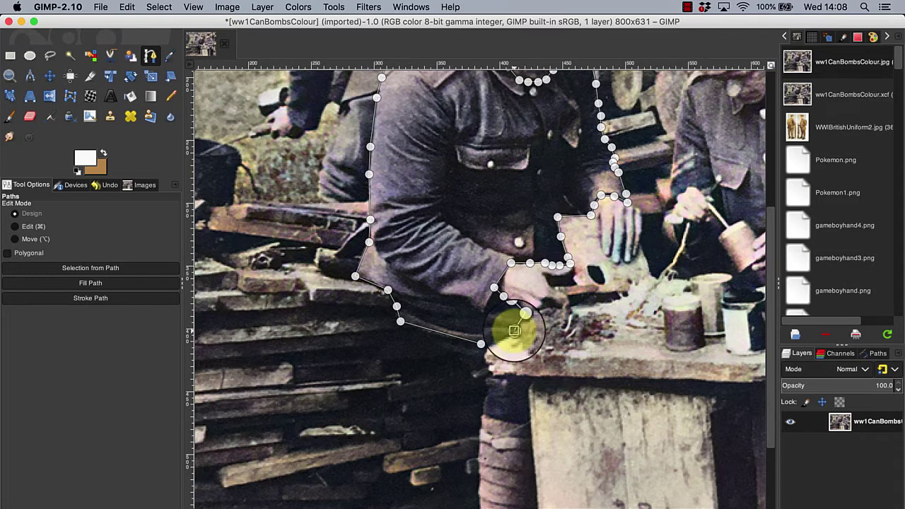
click(507, 337)
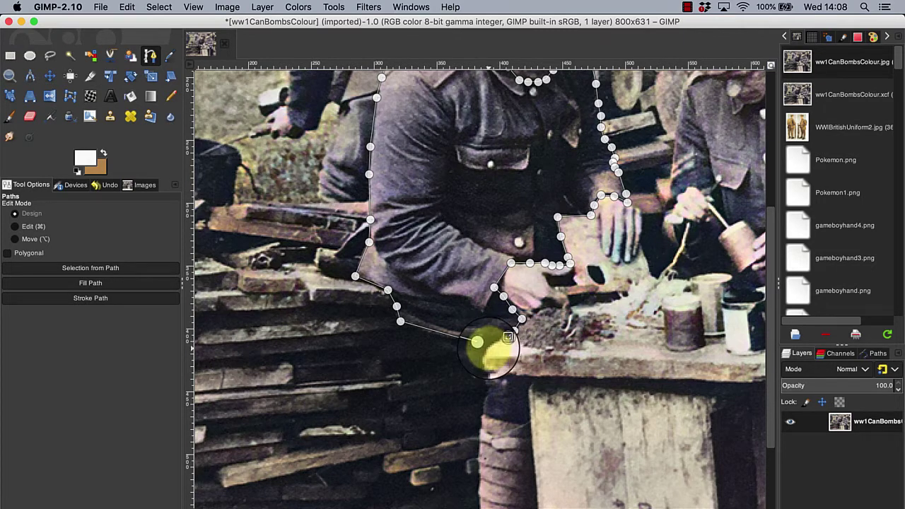
drag(487, 348, 481, 344)
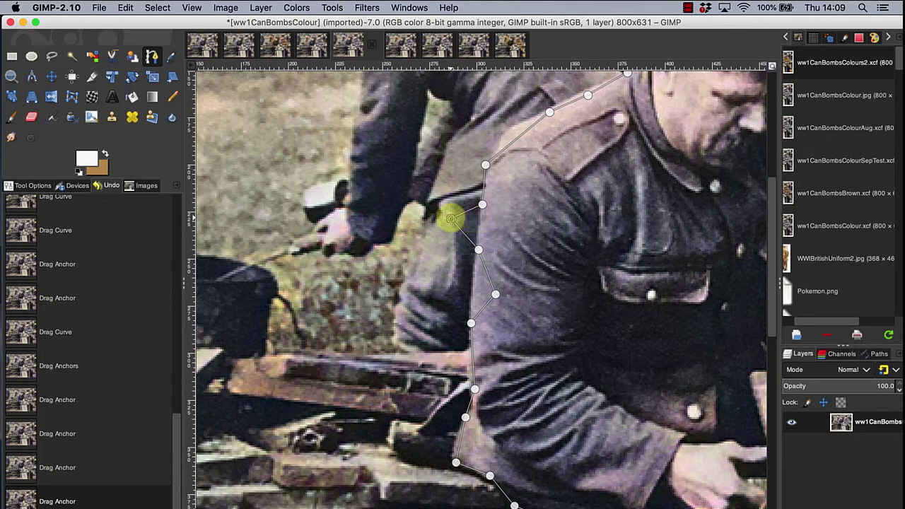
Move two stray upper-arm anchors onto the sleeve edge, and insert an anchor on the shoulder segment to follow the shoulder's curve
drag(450, 218, 476, 227)
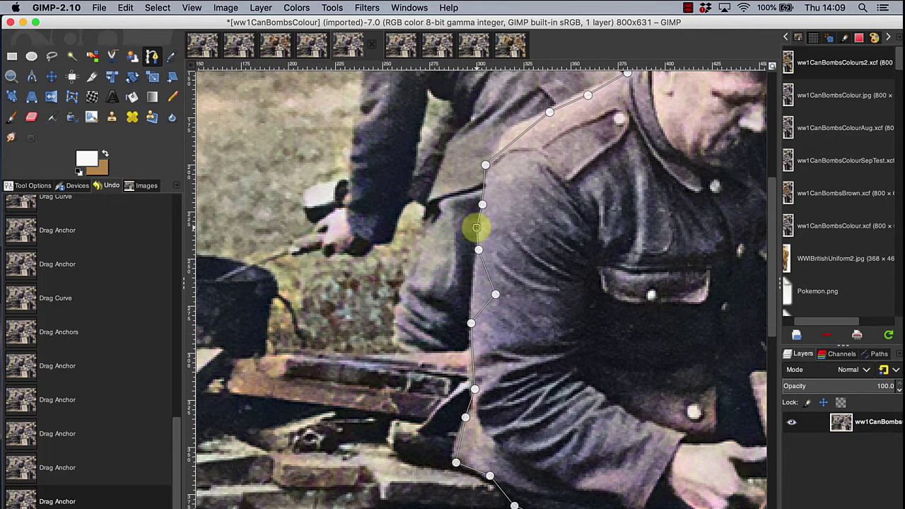
drag(494, 294, 471, 292)
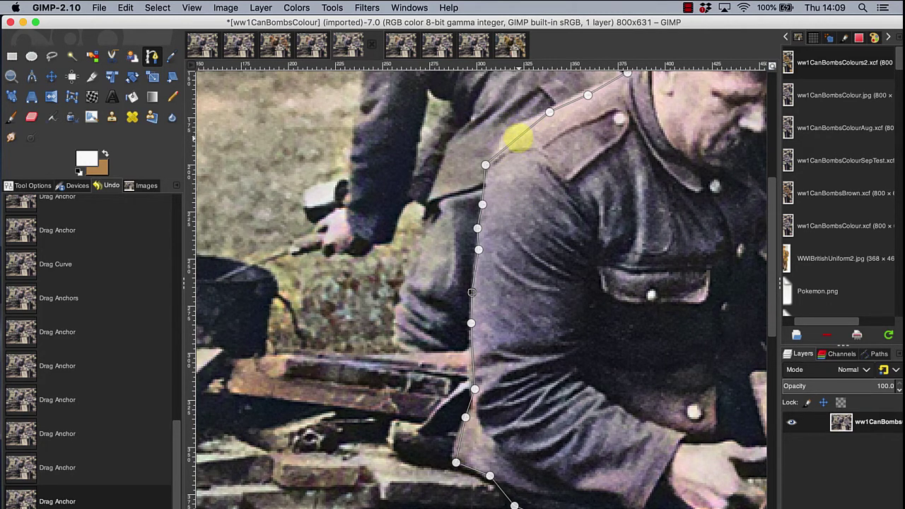
click(518, 139)
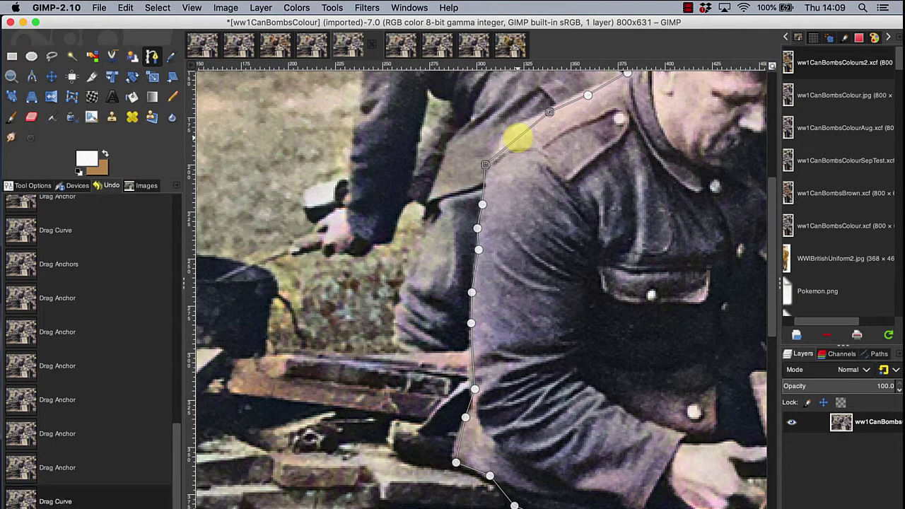
ctrl+click(518, 138)
drag(516, 137, 511, 132)
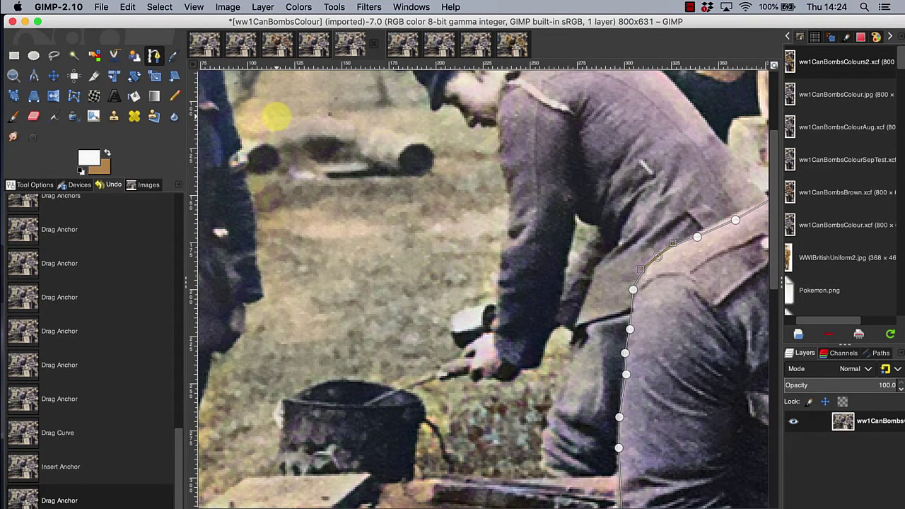
Turn the uniform path into a selection, and set Bucket Fill to background colour bc9053 at 100 opacity
click(159, 7)
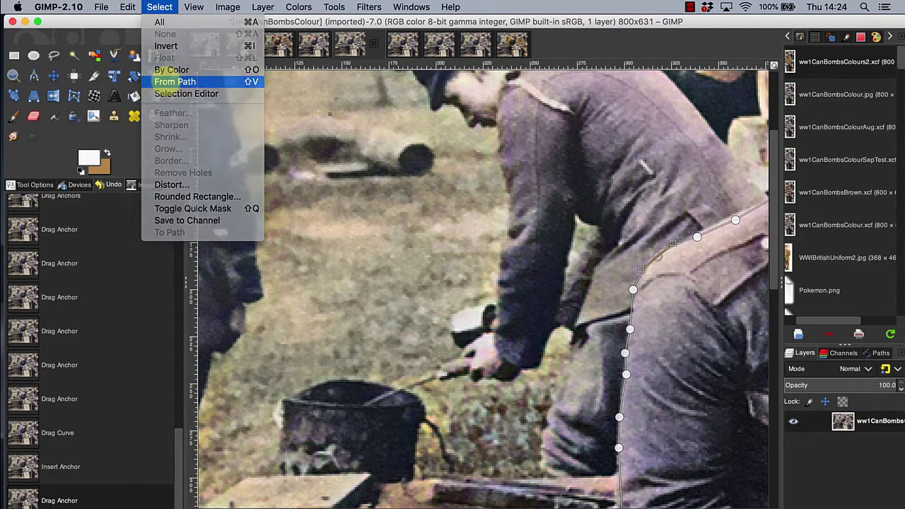
click(169, 81)
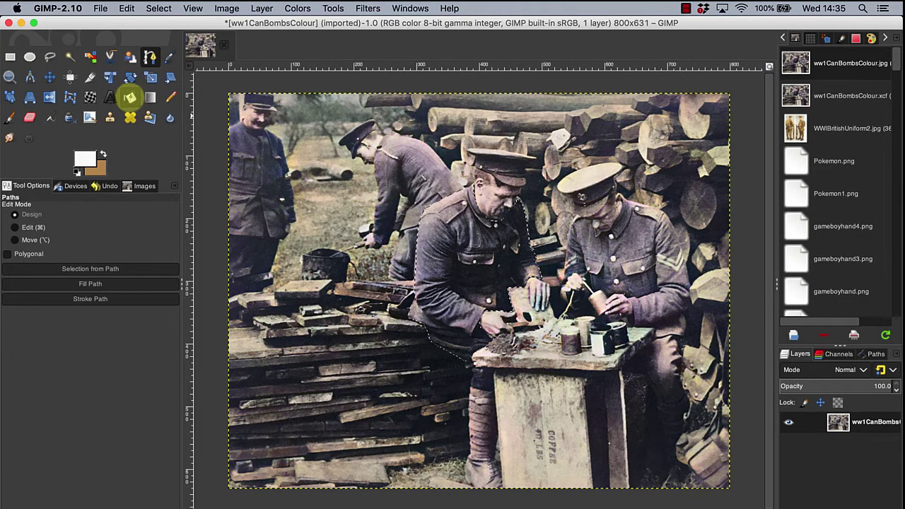
click(130, 97)
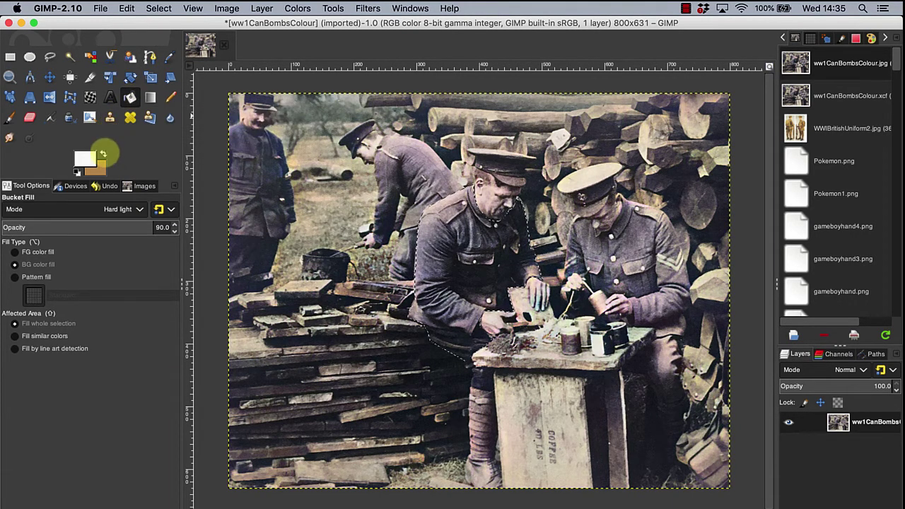
click(99, 167)
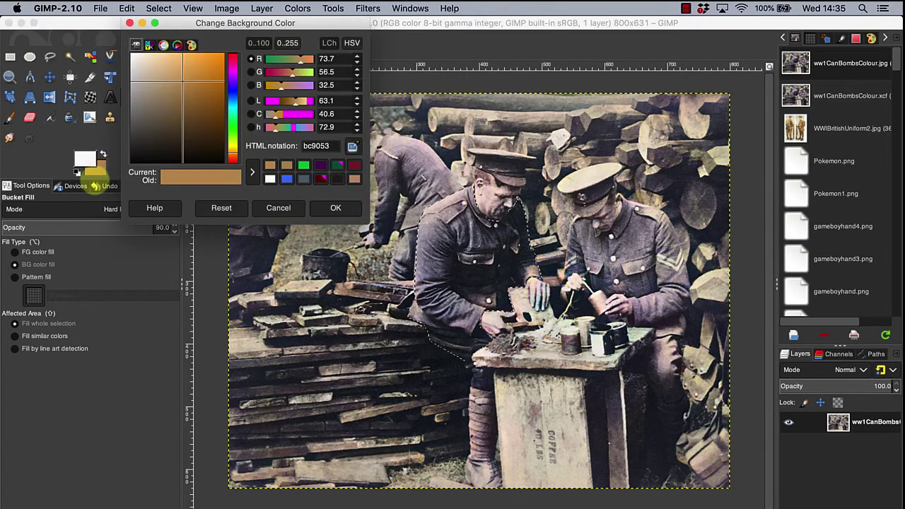
click(336, 207)
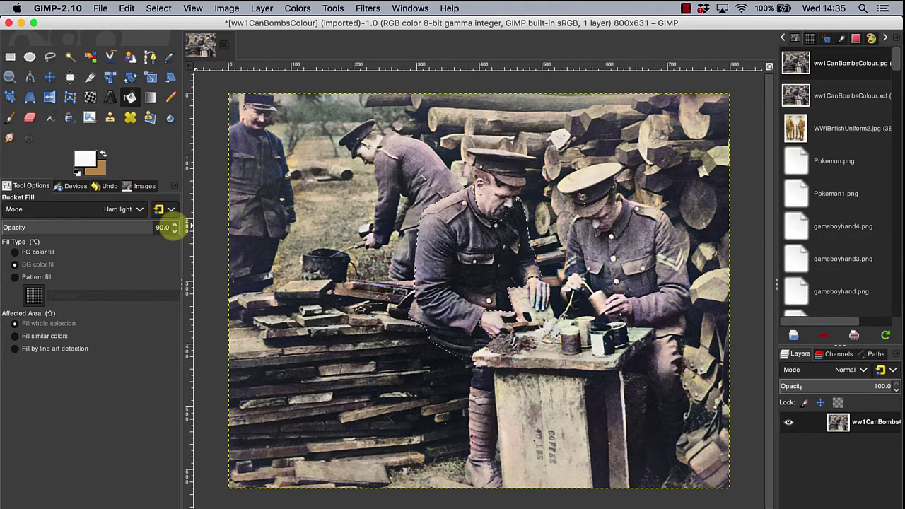
click(174, 224)
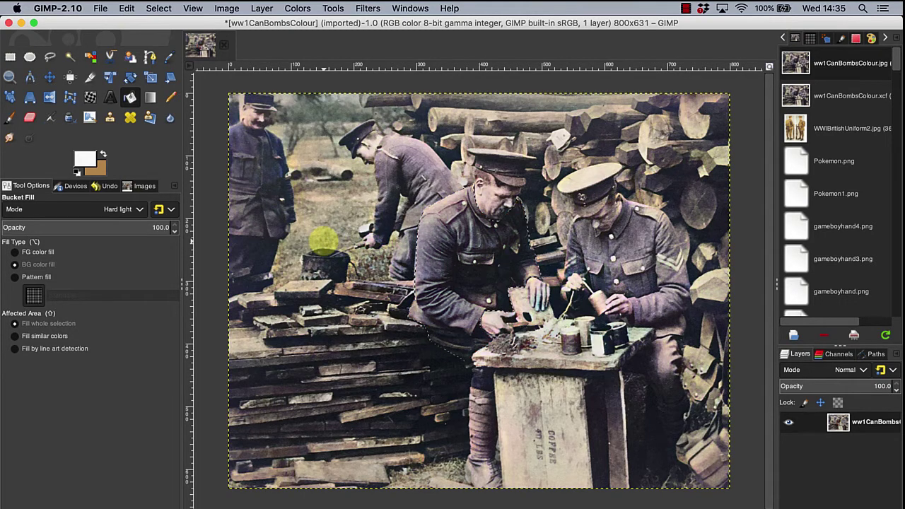
Try filling the selected uniform with the background colour in Soft light mode
click(140, 209)
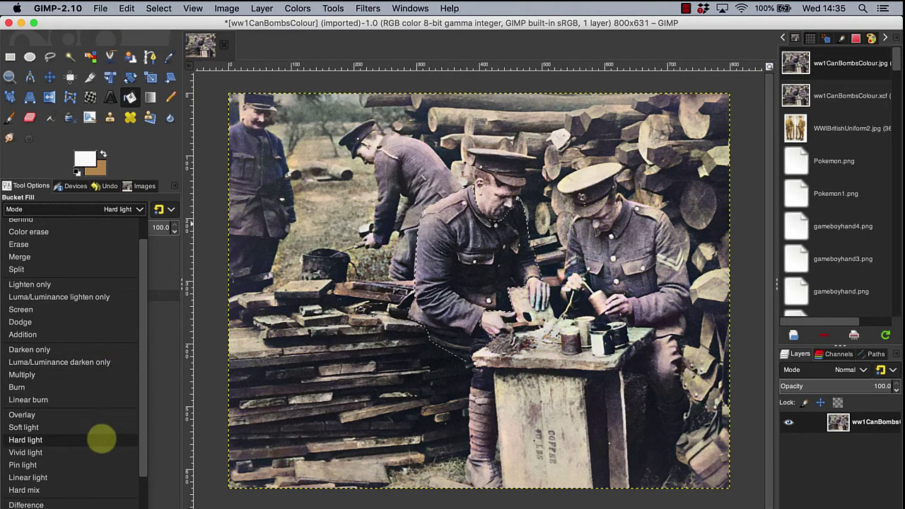
click(101, 427)
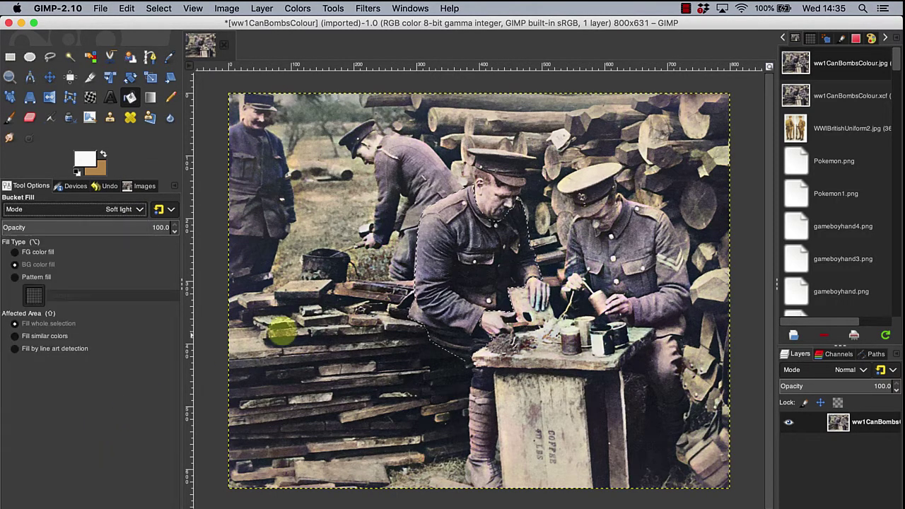
click(438, 260)
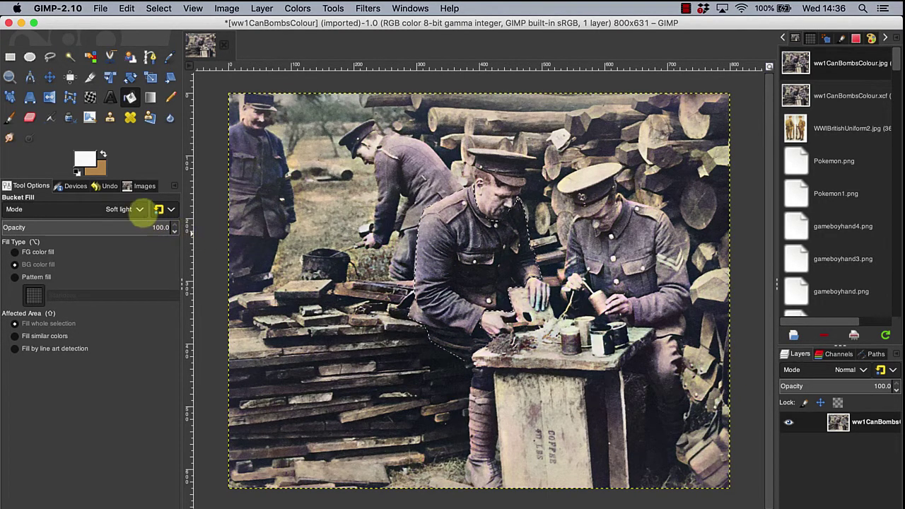
Try a Hard light fill on the selected uniform, undo it and switch to the Paintbrush
click(140, 210)
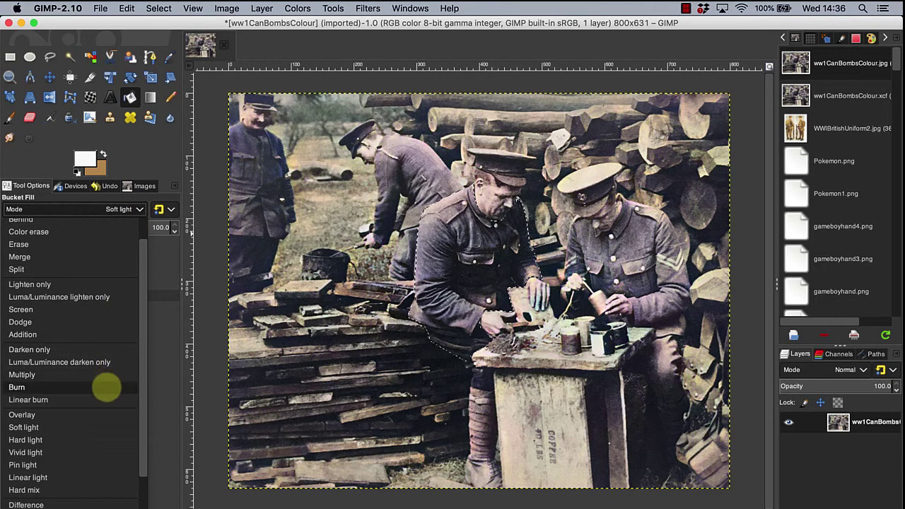
click(97, 438)
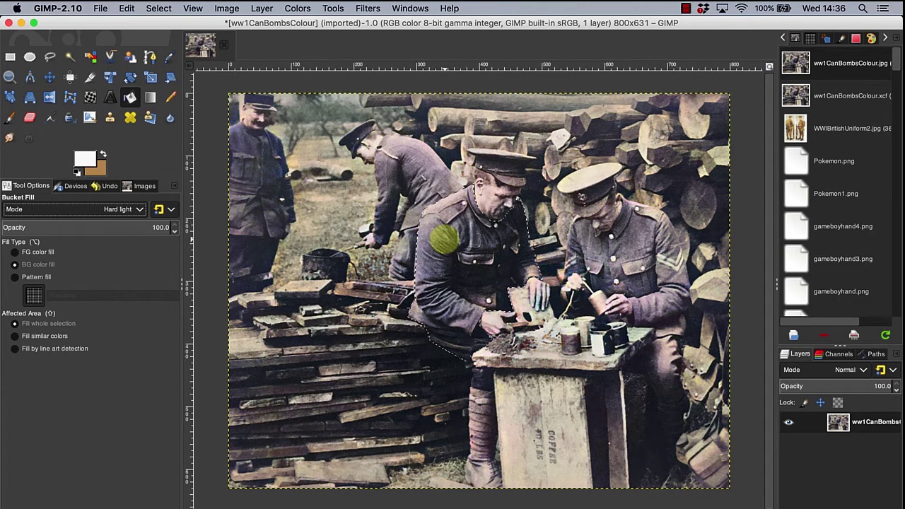
click(439, 238)
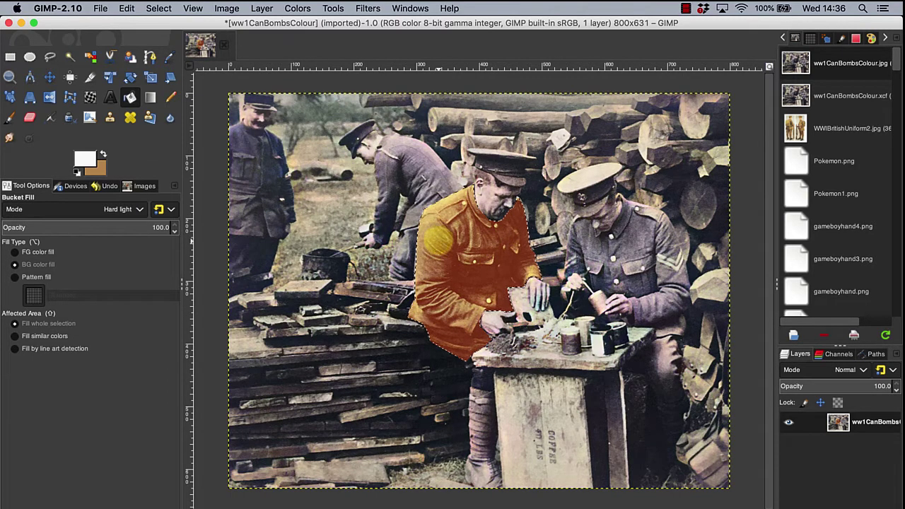
key(super+z)
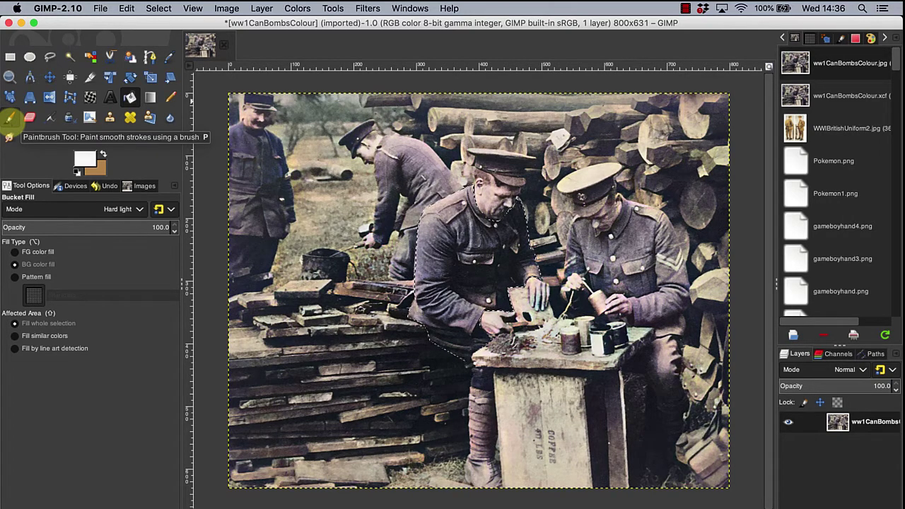
click(9, 118)
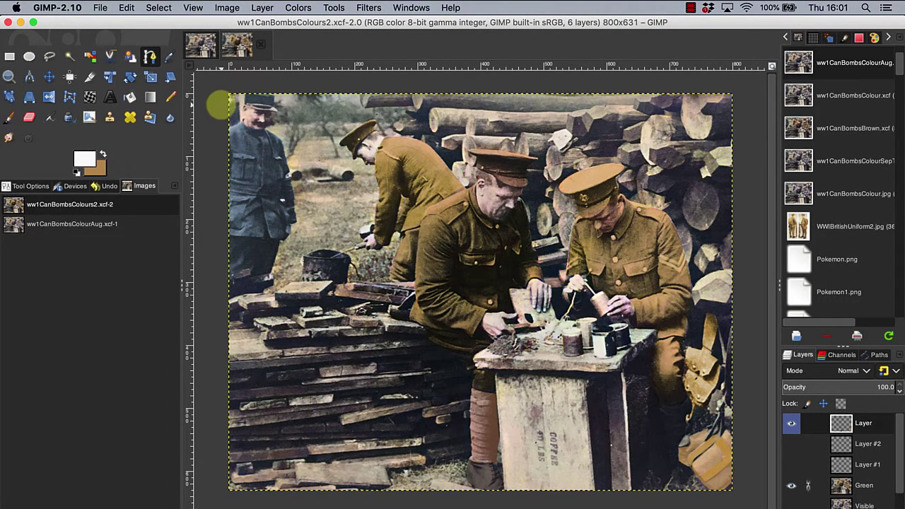
Save the recoloured photo as ww1CanBombsColours2.xcf in the BEO folder, and open the export dialog for it
click(99, 8)
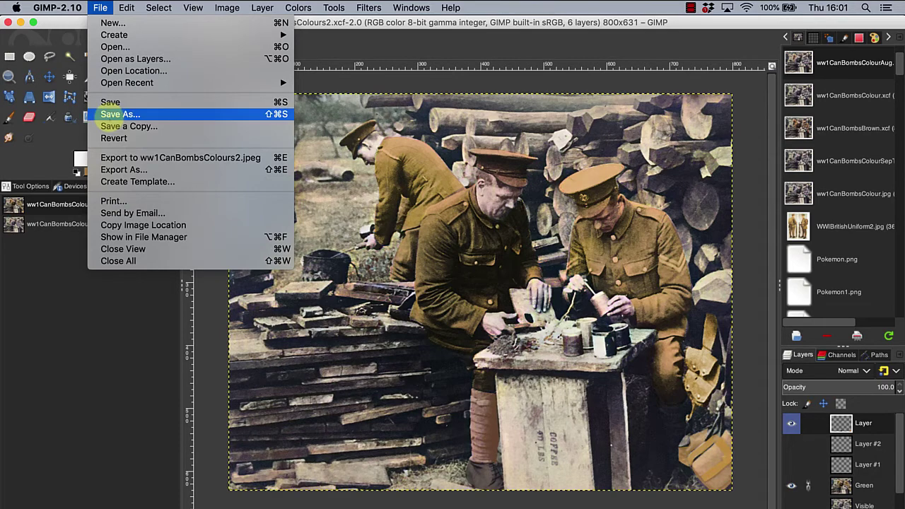
click(113, 114)
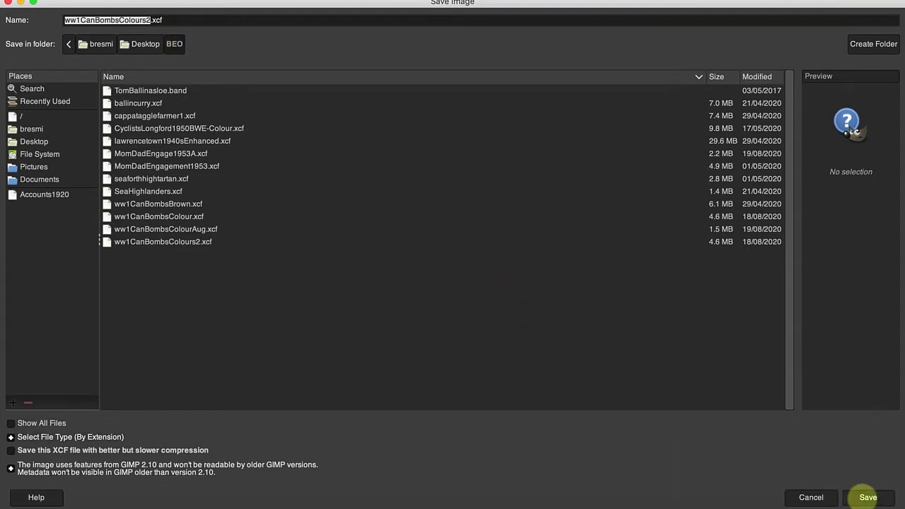
click(868, 497)
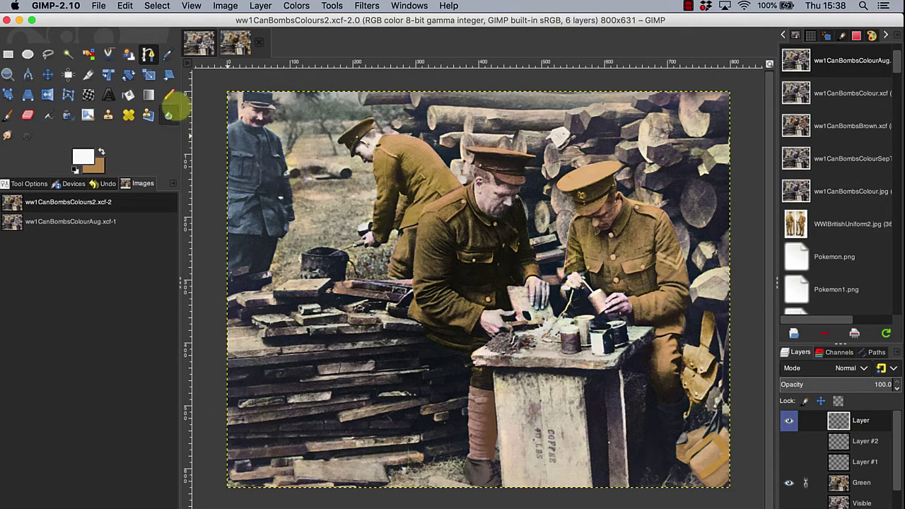
click(98, 6)
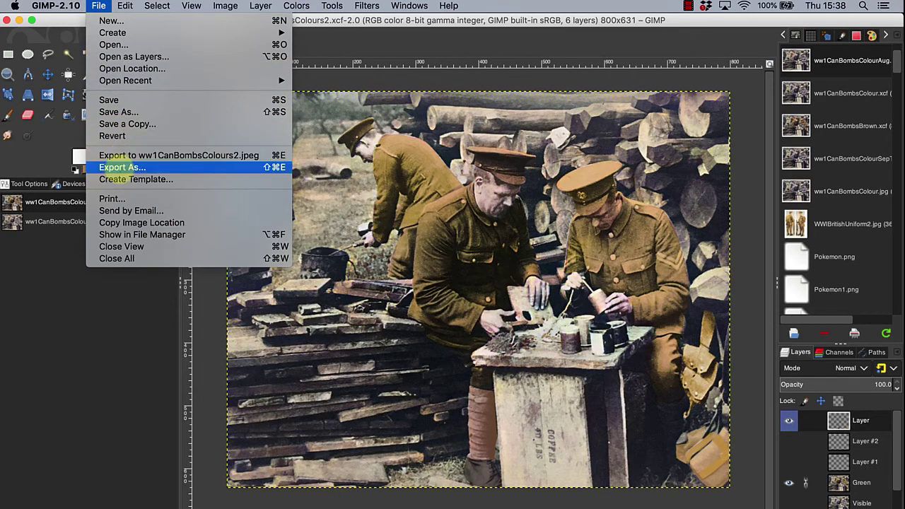
click(121, 167)
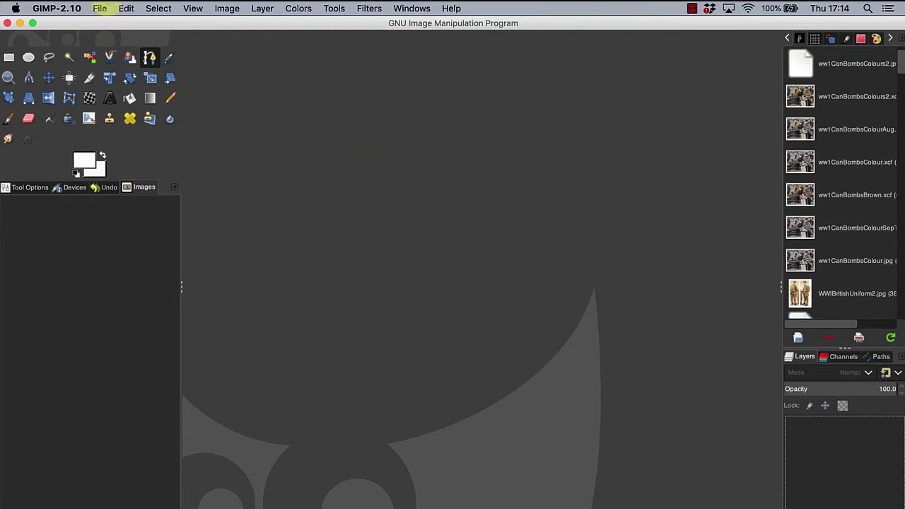
Open SmartPhoneBoy.jpg from the GimpImages folder on the Desktop, converting it to the built-in sRGB colour profile
click(99, 9)
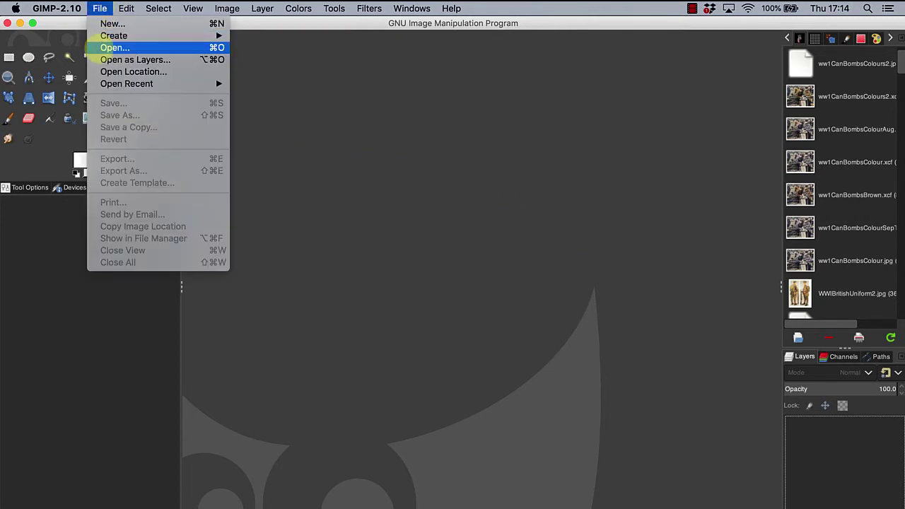
click(103, 47)
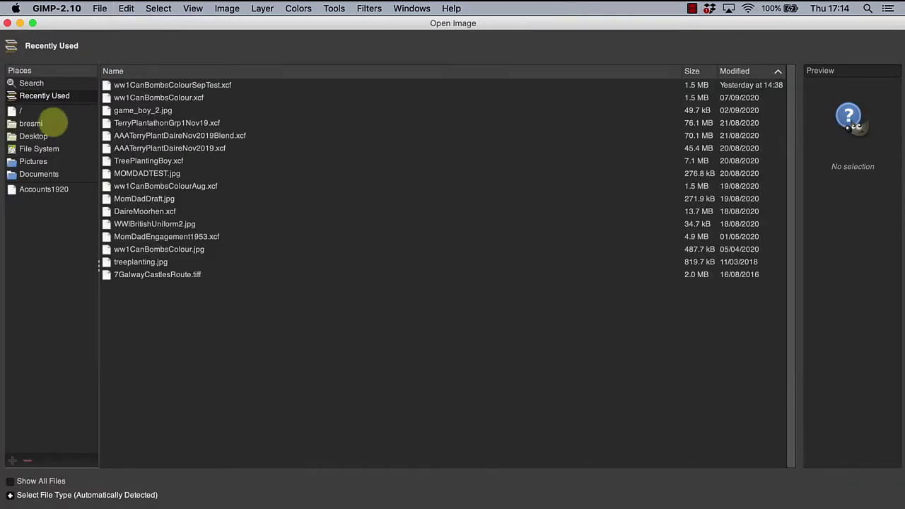
click(34, 135)
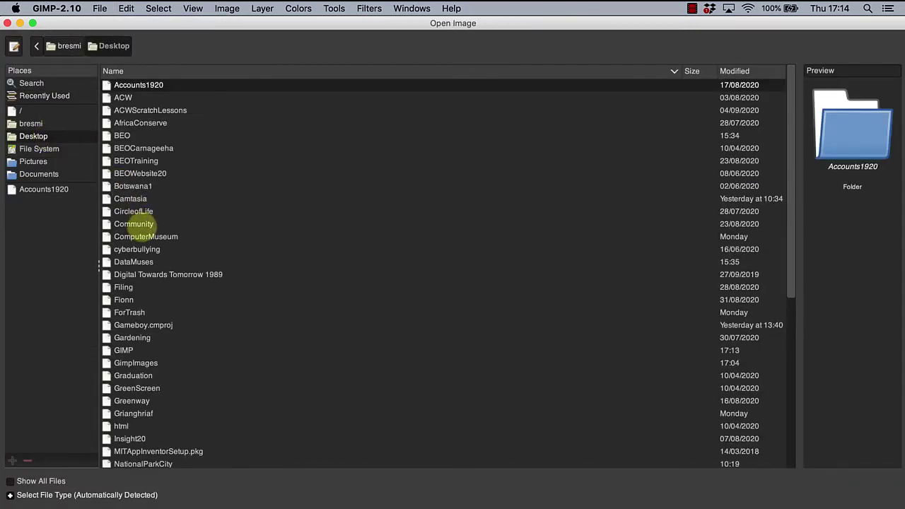
click(135, 362)
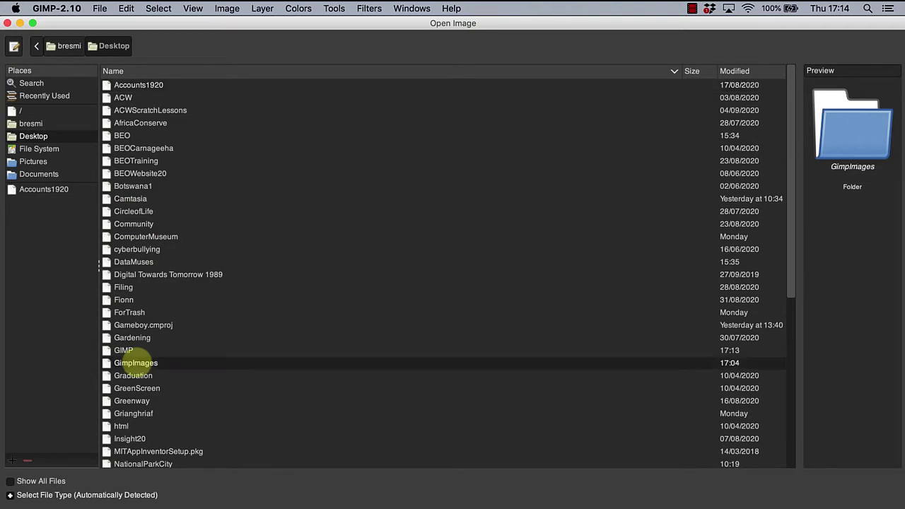
double_click(135, 362)
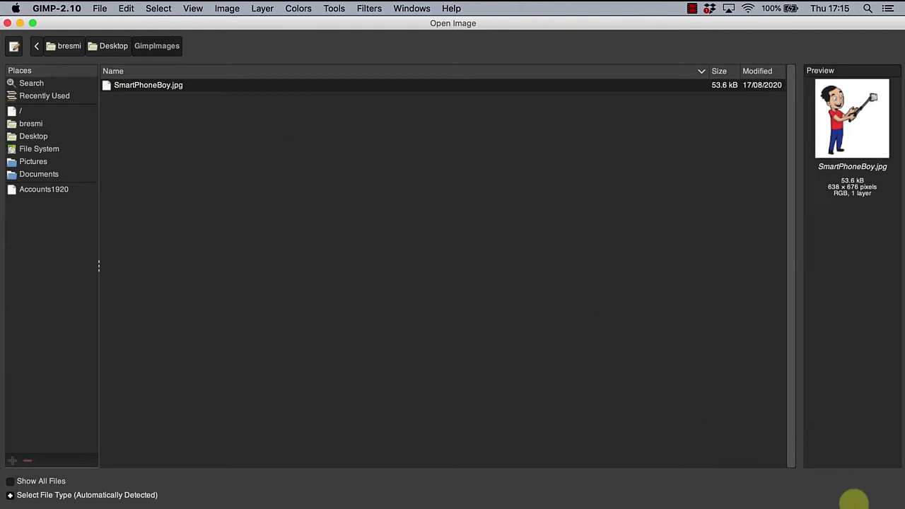
click(864, 507)
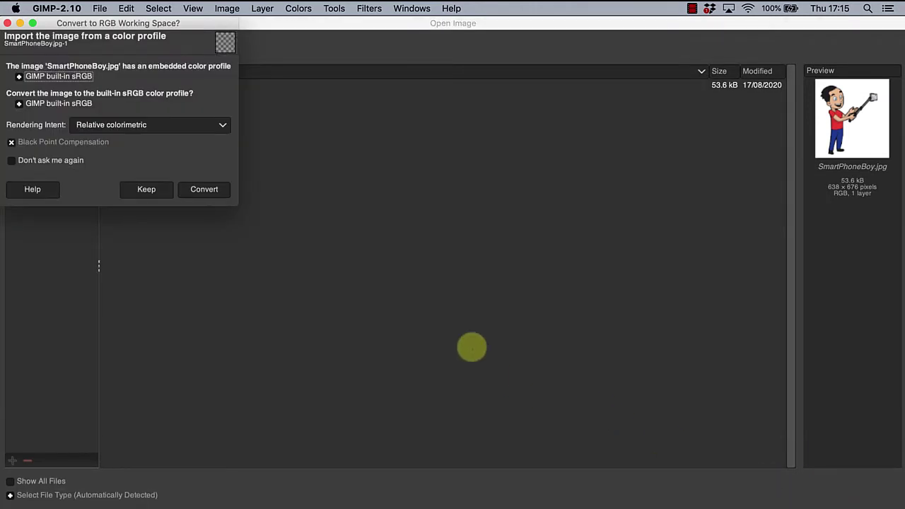
click(207, 189)
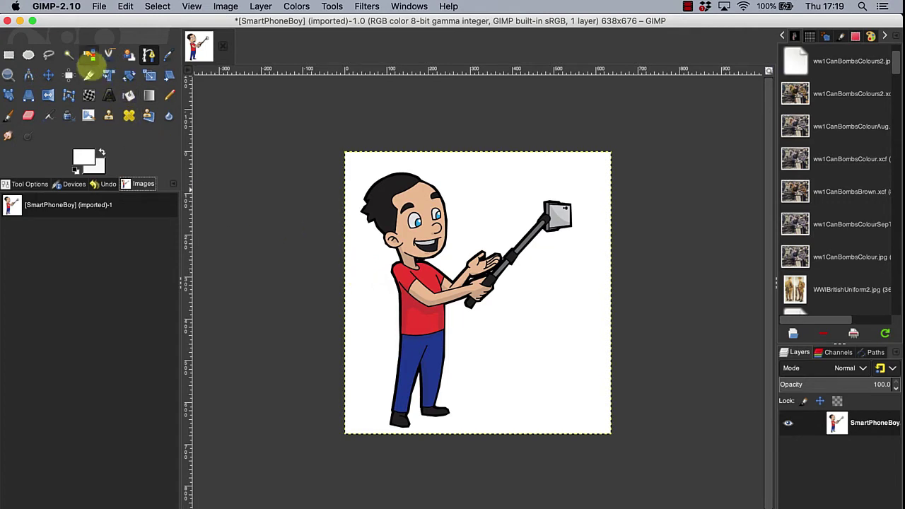
Make the white background around the boy transparent using a fuzzy selection, an added alpha channel and Clear
click(68, 54)
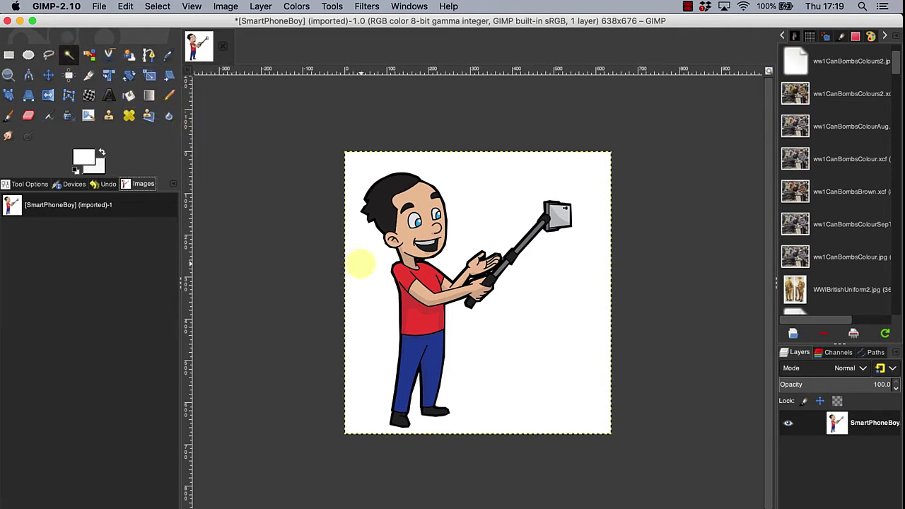
click(360, 265)
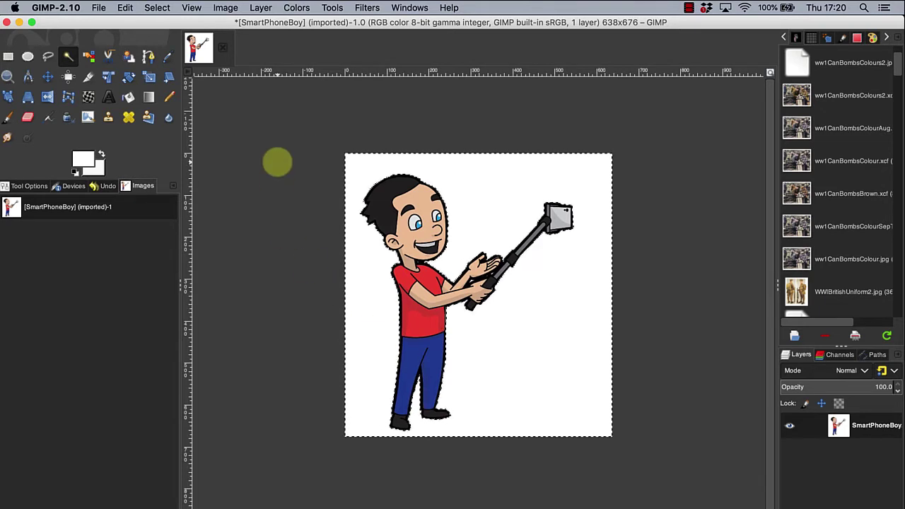
click(260, 7)
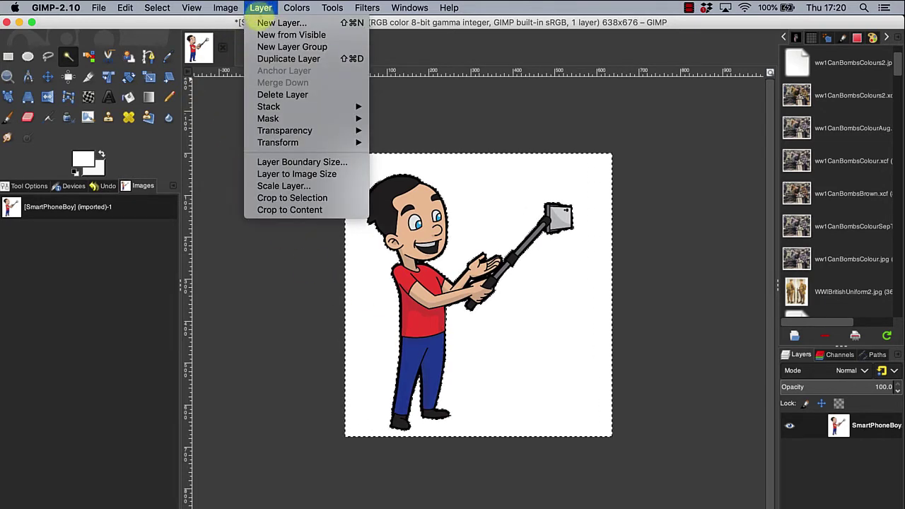
mouse_move(284, 130)
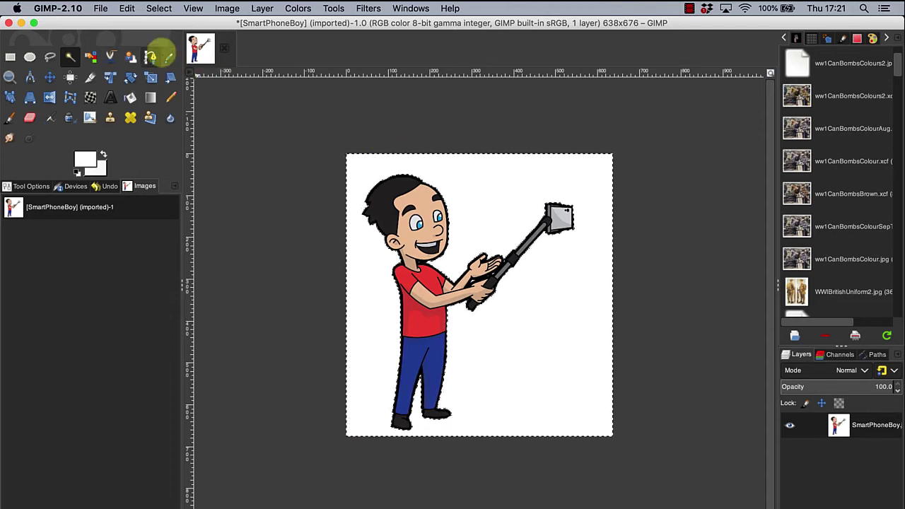
click(126, 9)
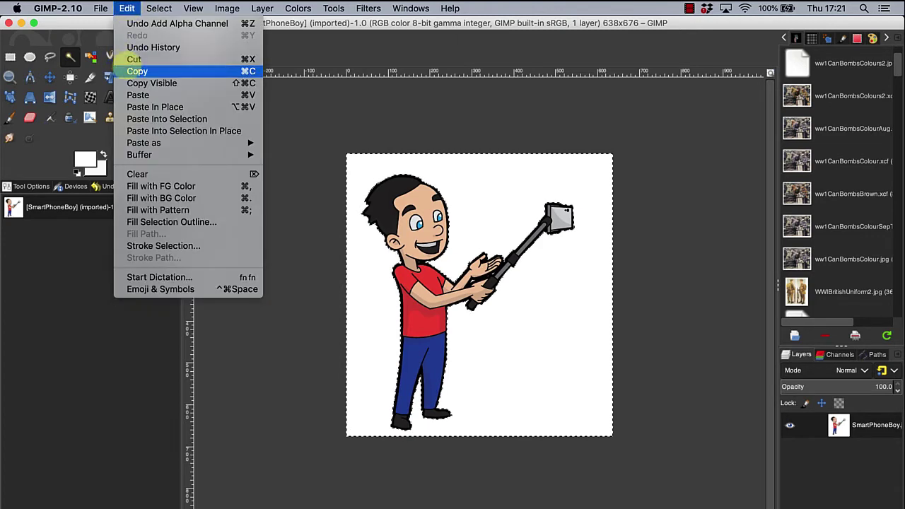
click(137, 174)
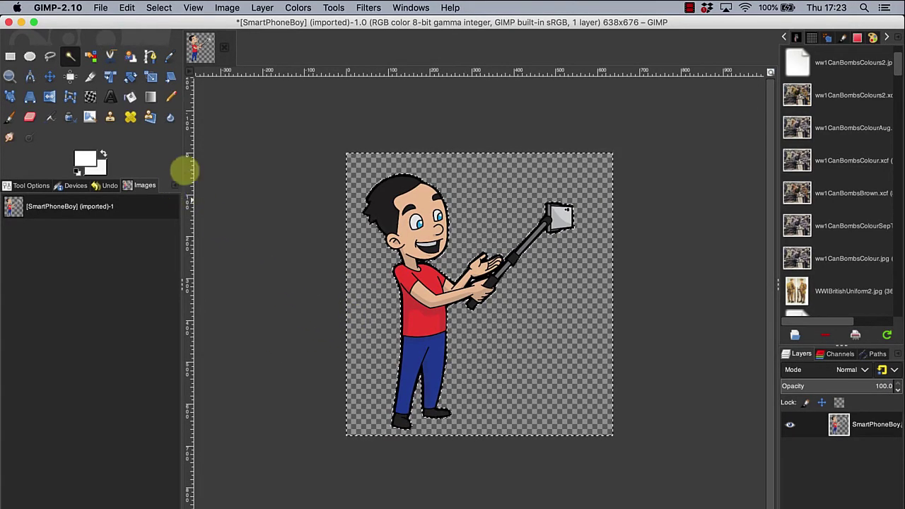
Set up an export of the transparent cartoon as SmartPhoneBoy1.png in the GimpImages folder
click(103, 8)
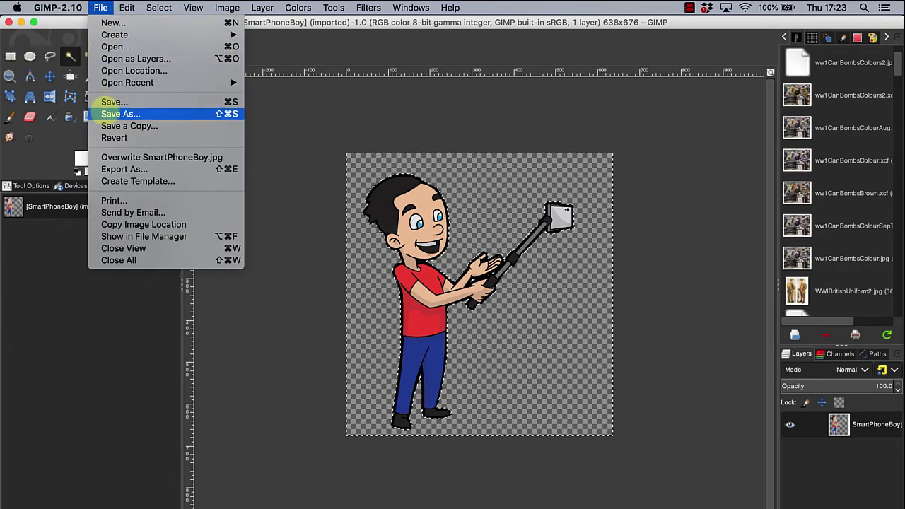
click(111, 169)
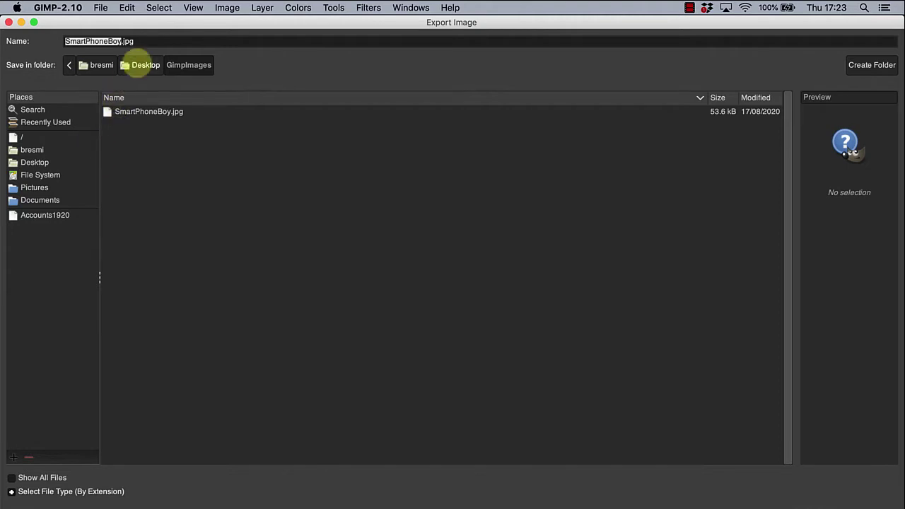
click(135, 41)
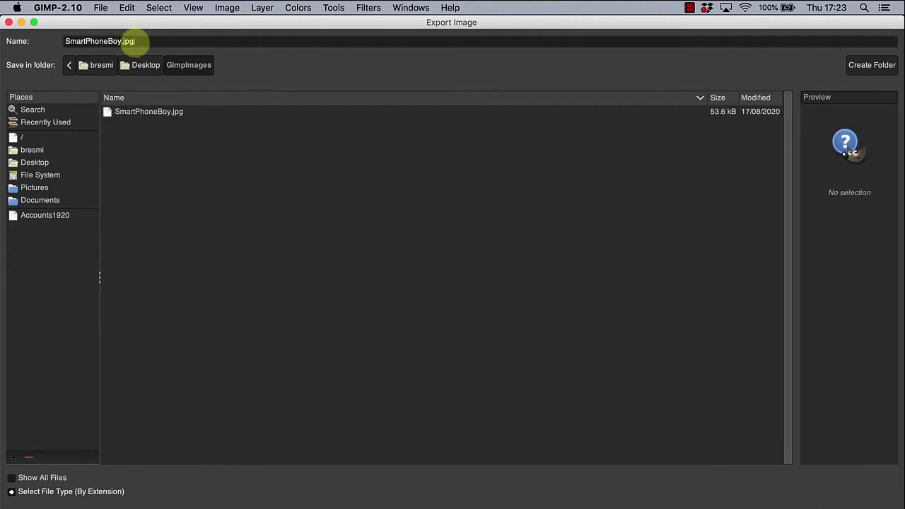
key(BackSpace)
key(BackSpace)
key(BackSpace)
key(BackSpace)
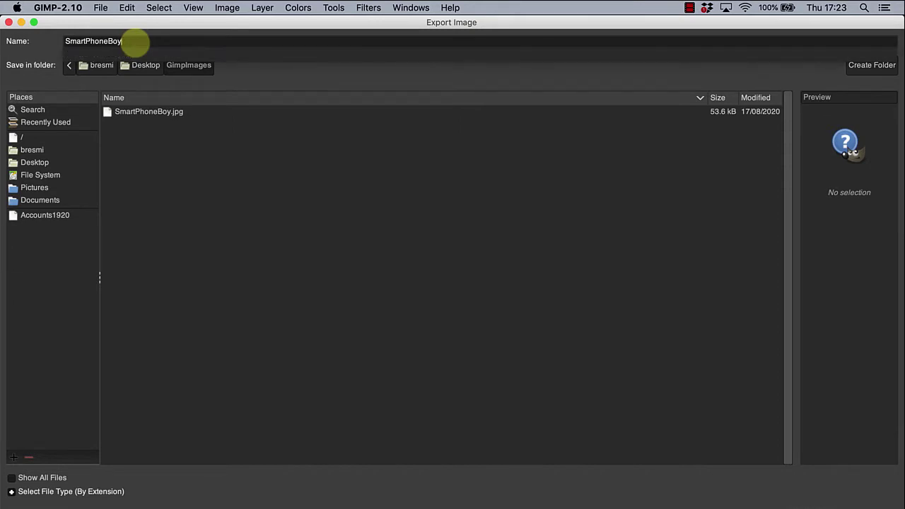
text(1.png)
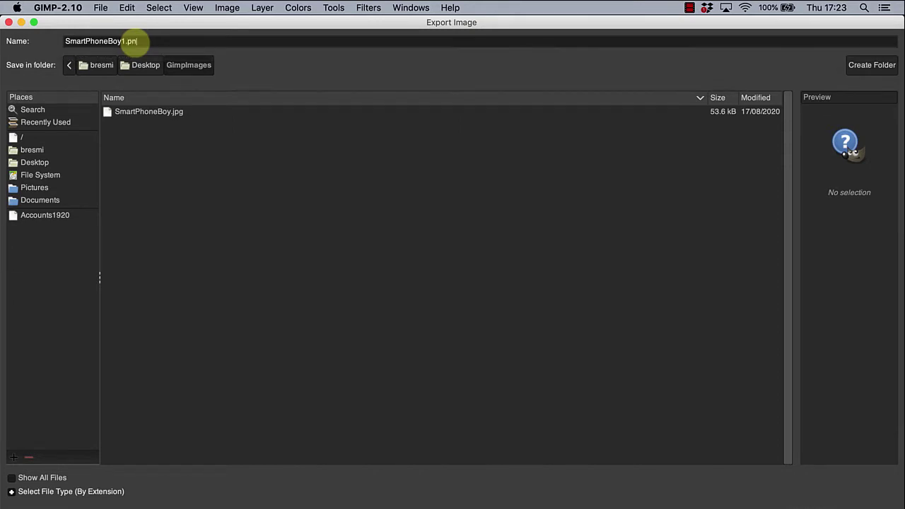
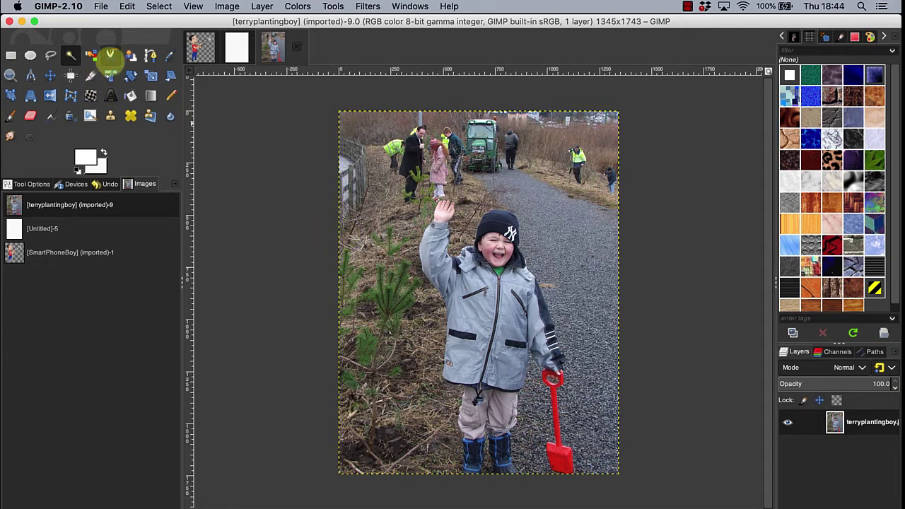
Start a path with the Paths tool at the photo's bottom edge, tracing up the outer side of the boy's left-hand boot and trouser leg
click(150, 55)
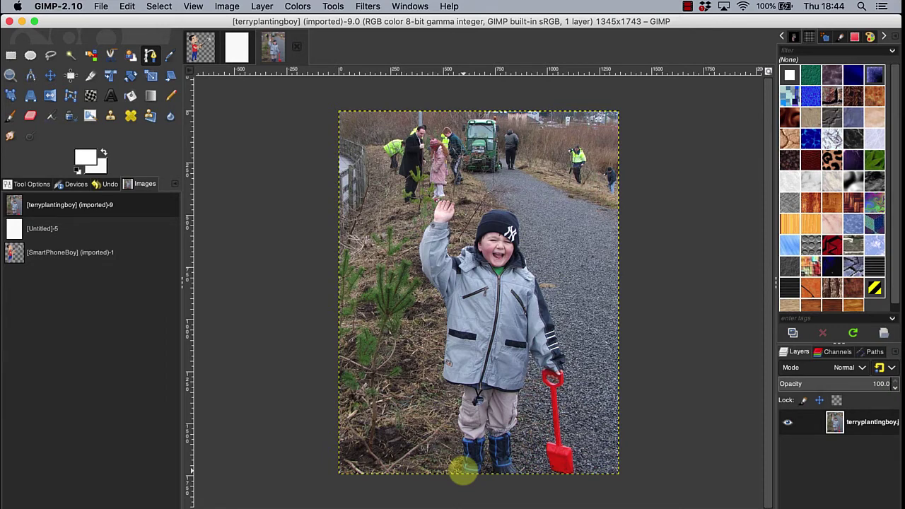
click(463, 470)
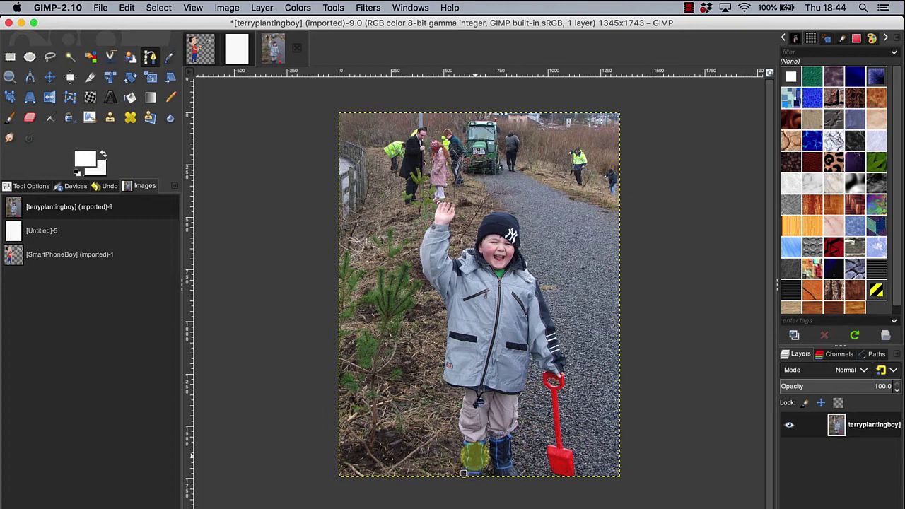
drag(463, 472, 463, 451)
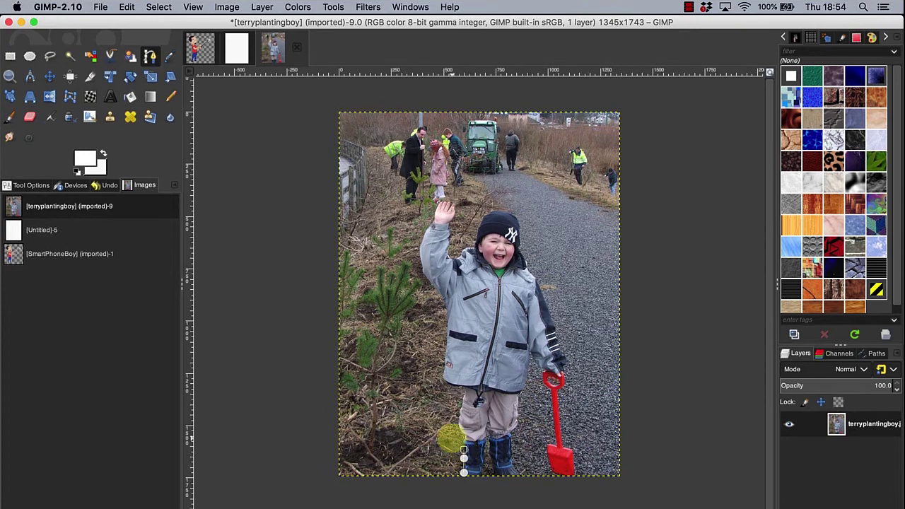
scroll(451, 439, up, 2)
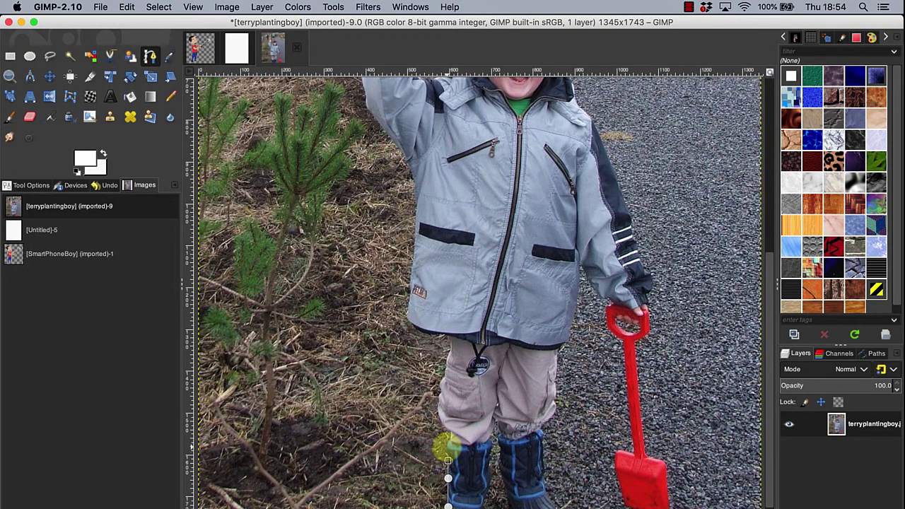
click(449, 447)
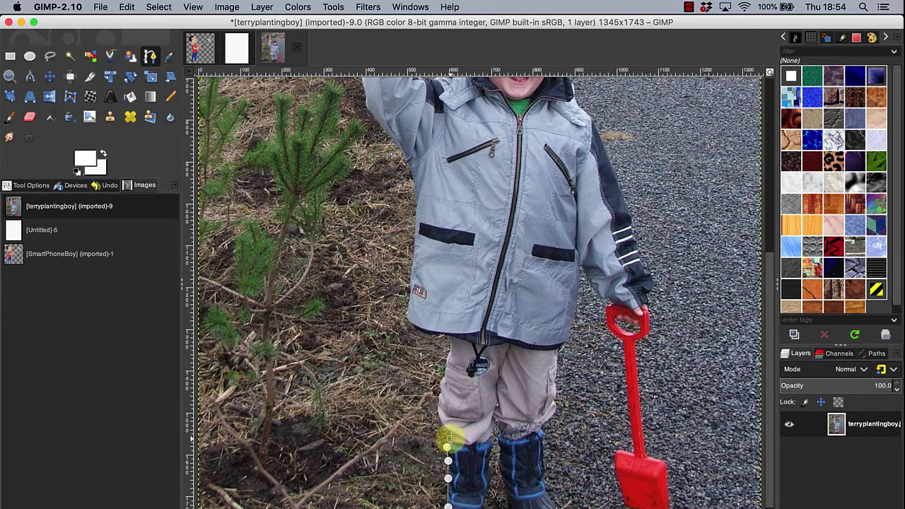
click(450, 428)
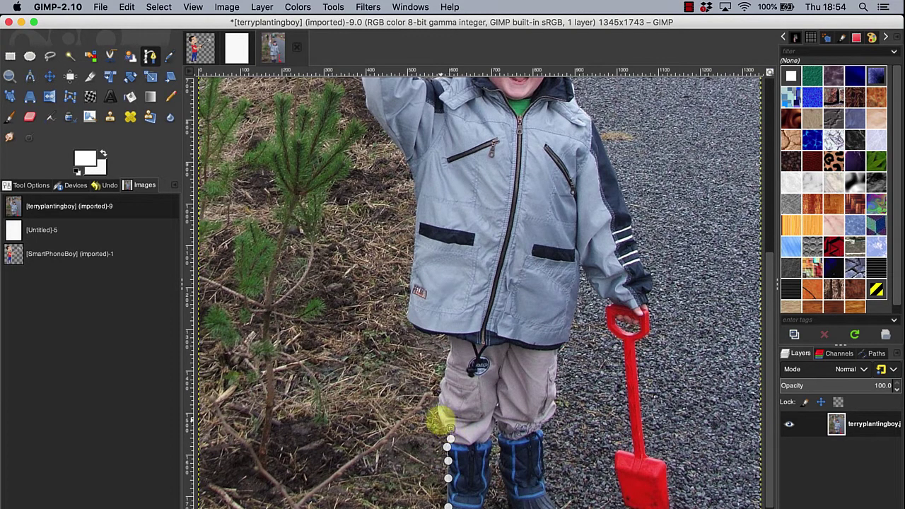
click(440, 420)
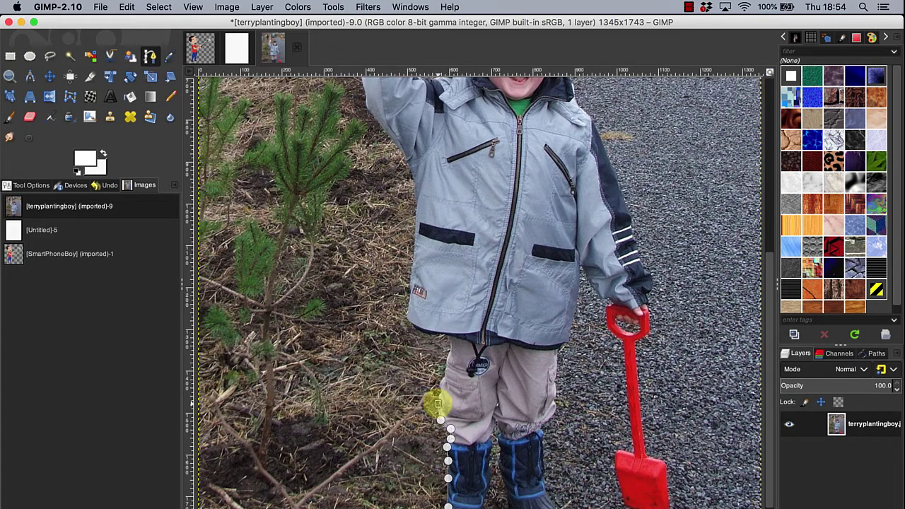
click(439, 403)
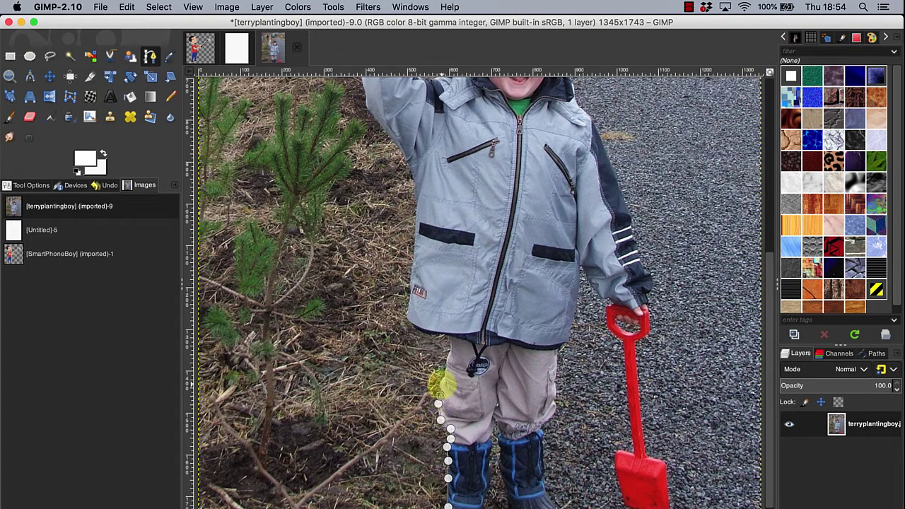
click(439, 385)
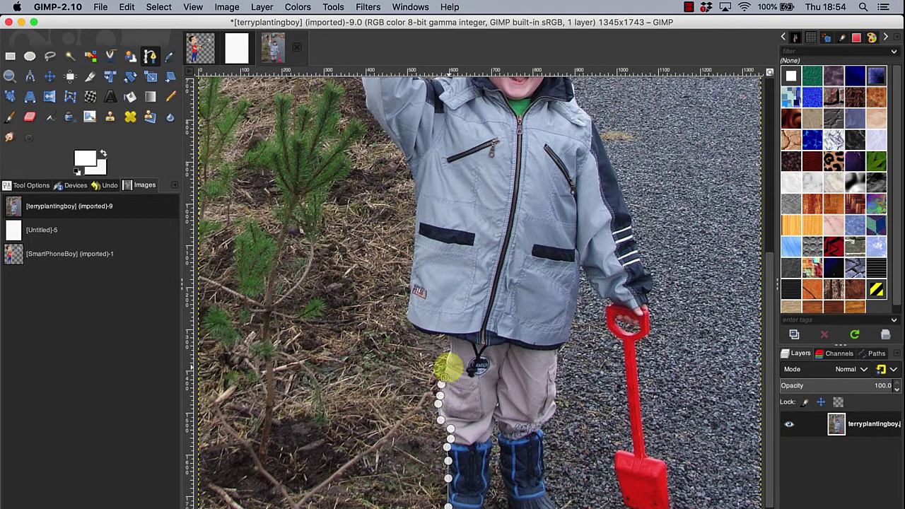
click(444, 377)
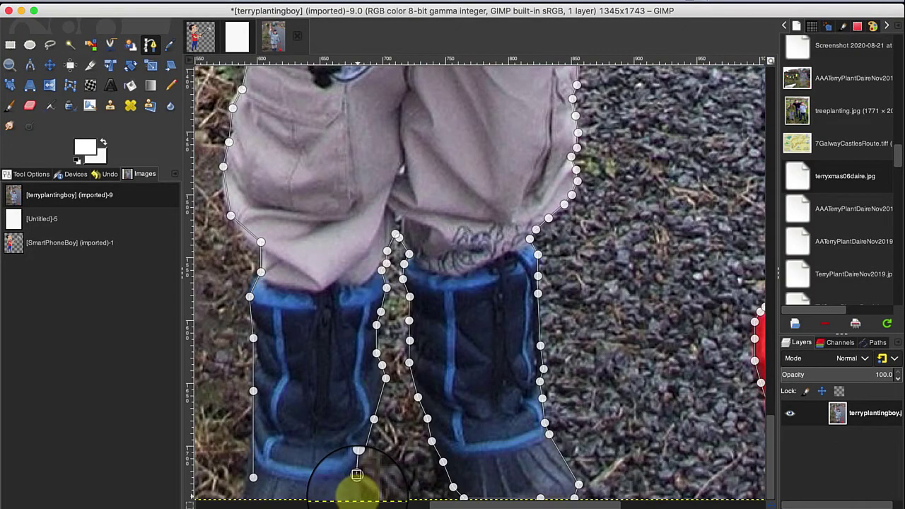
Finish the boy's outline down the inner side of the left-hand boot and along the photo's bottom edge to the path's starting anchor
click(358, 467)
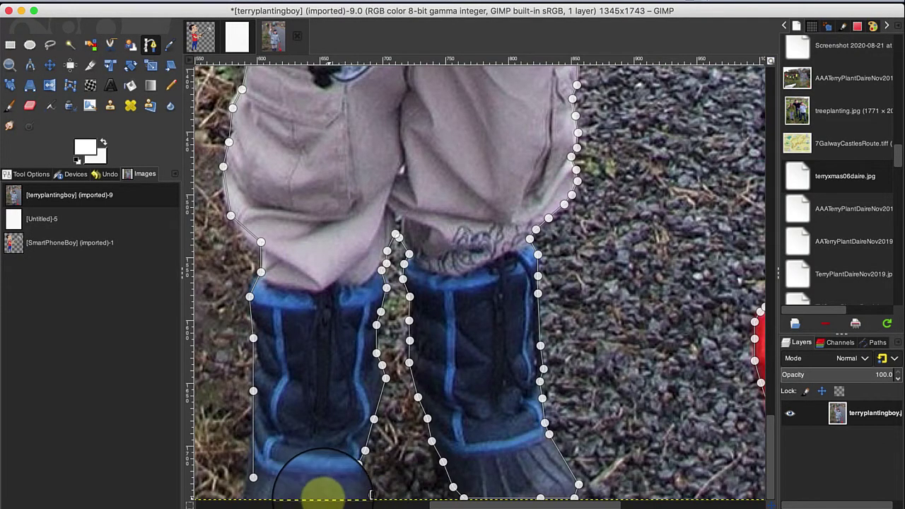
click(314, 496)
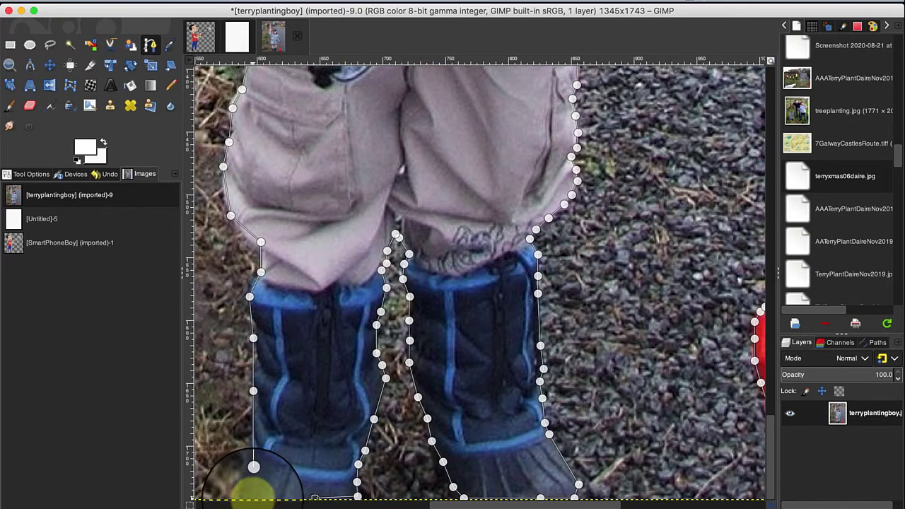
click(255, 496)
drag(255, 497, 254, 477)
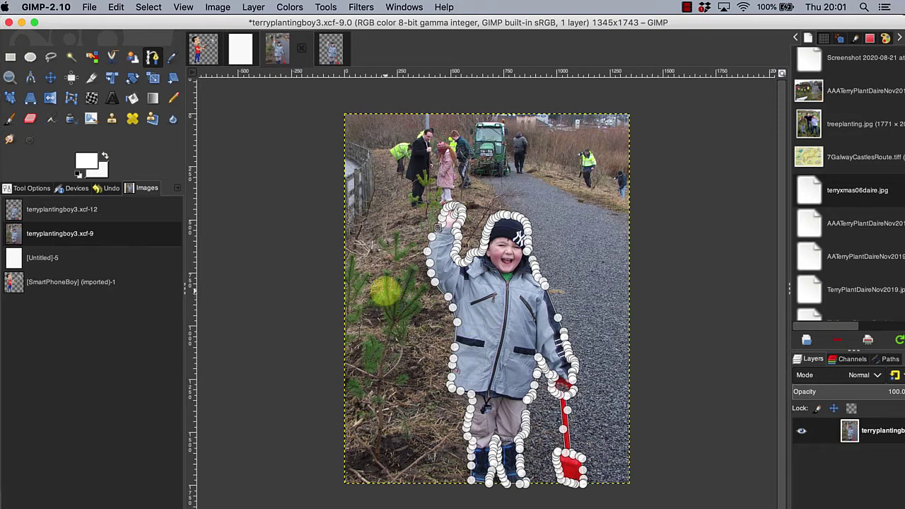
Create a selection from the path around the boy and add an alpha channel to the photo layer
click(148, 7)
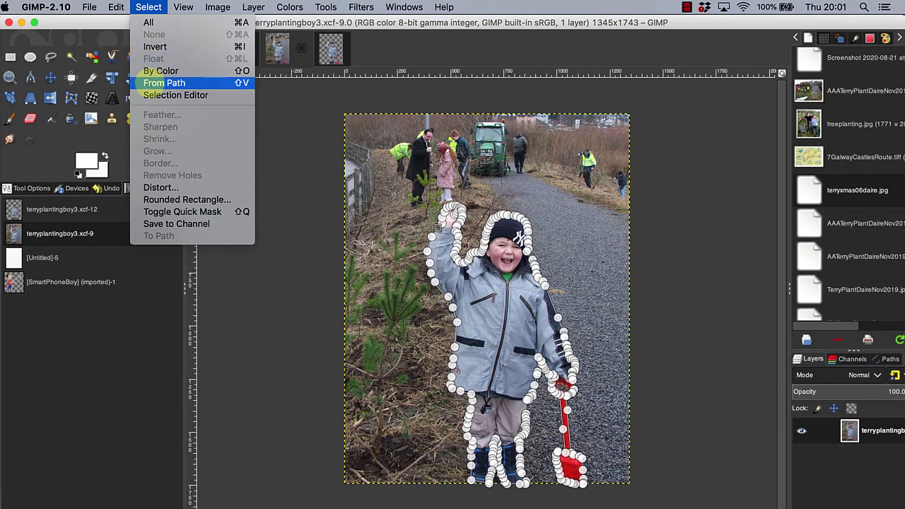
click(148, 83)
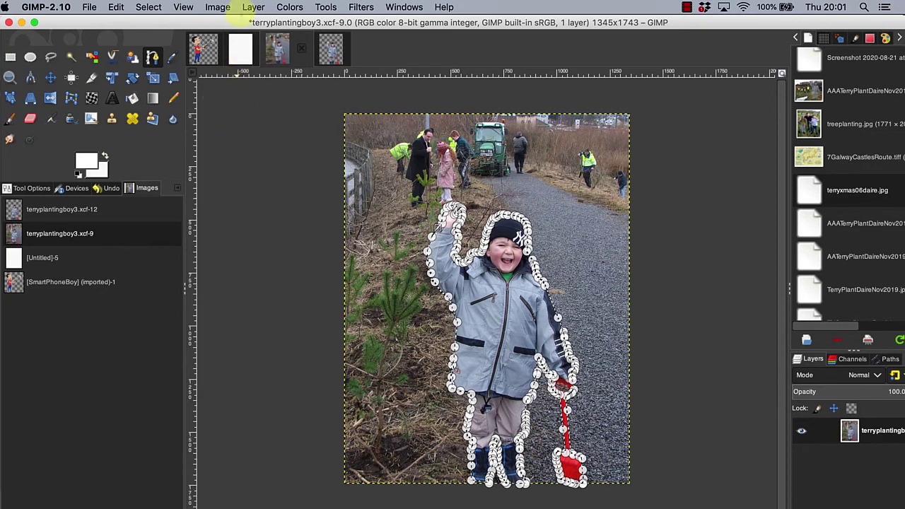
click(253, 7)
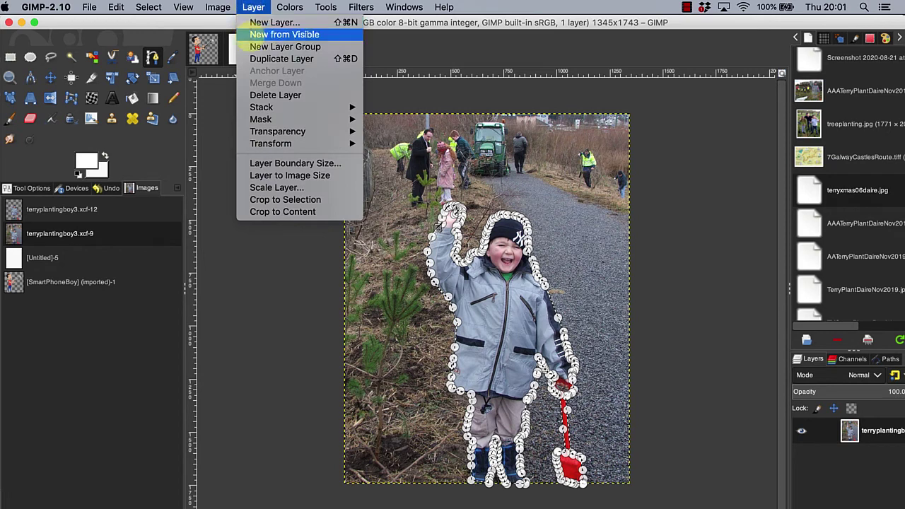
mouse_move(263, 127)
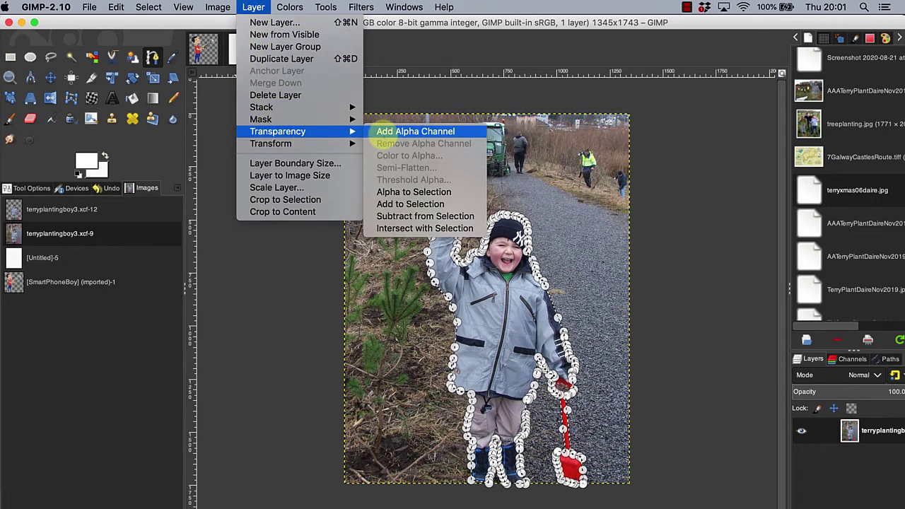
click(382, 133)
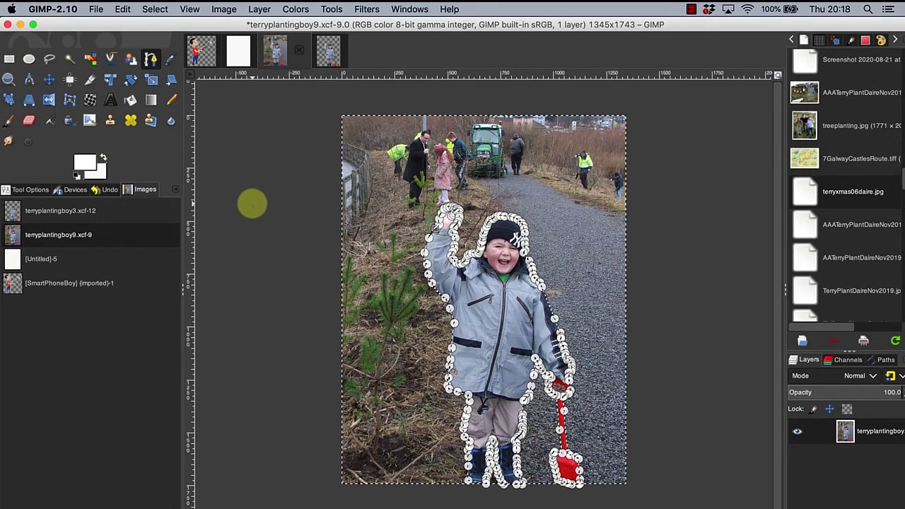
Invert the selection and clear the background around the boy to transparency
click(155, 9)
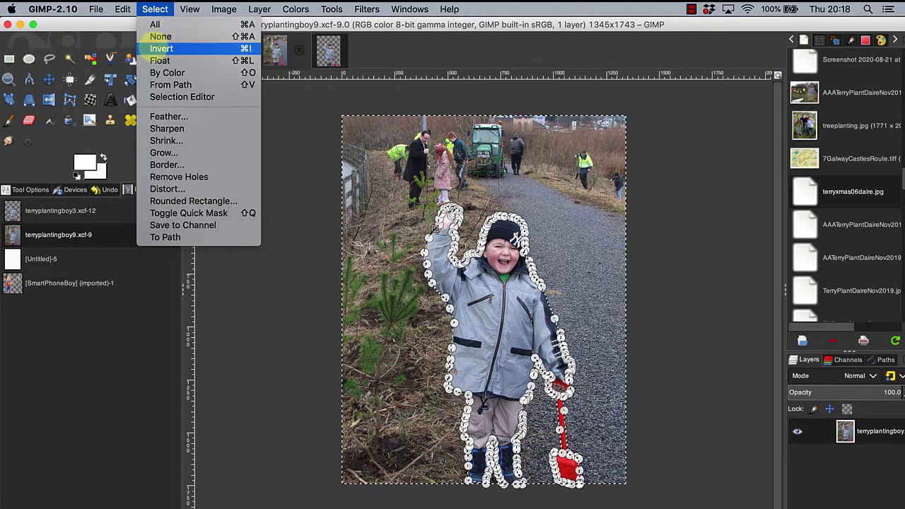
click(153, 48)
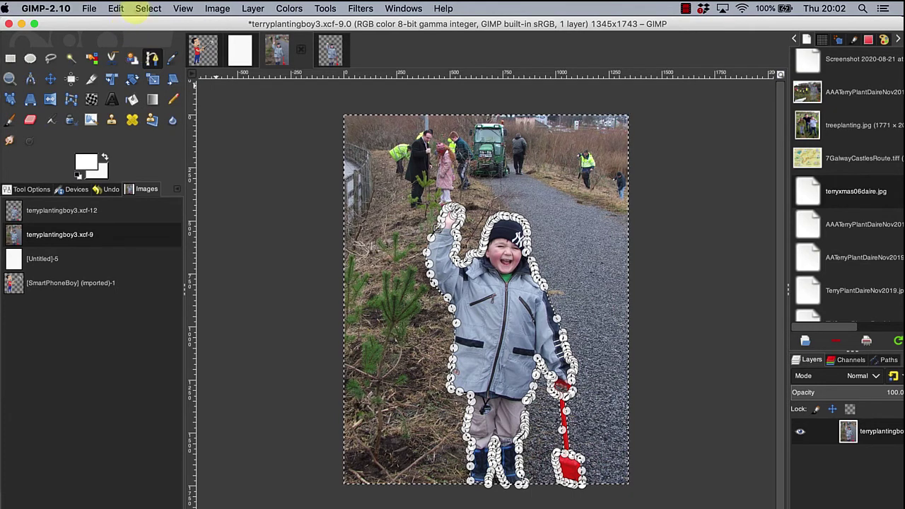
click(116, 8)
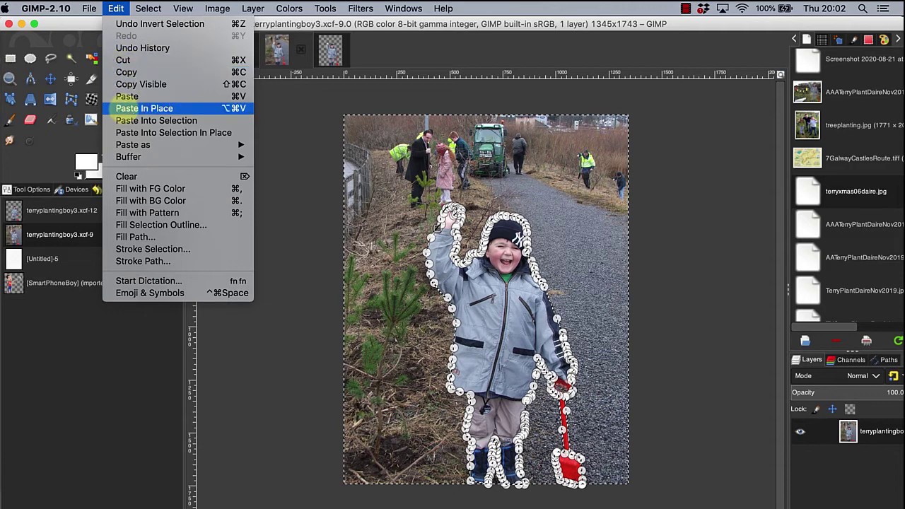
click(126, 175)
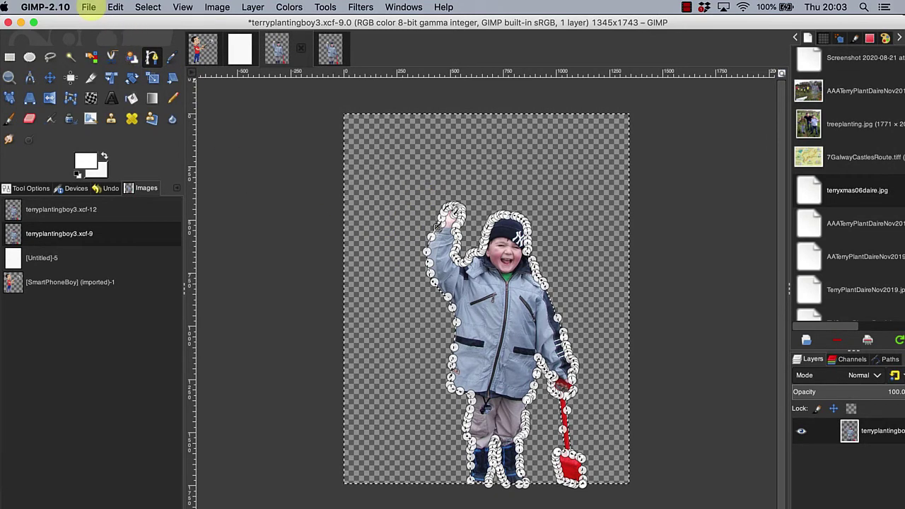
Export the cut-out boy as terryplantingboy8.png in the GimpImages folder with the default PNG options
click(88, 7)
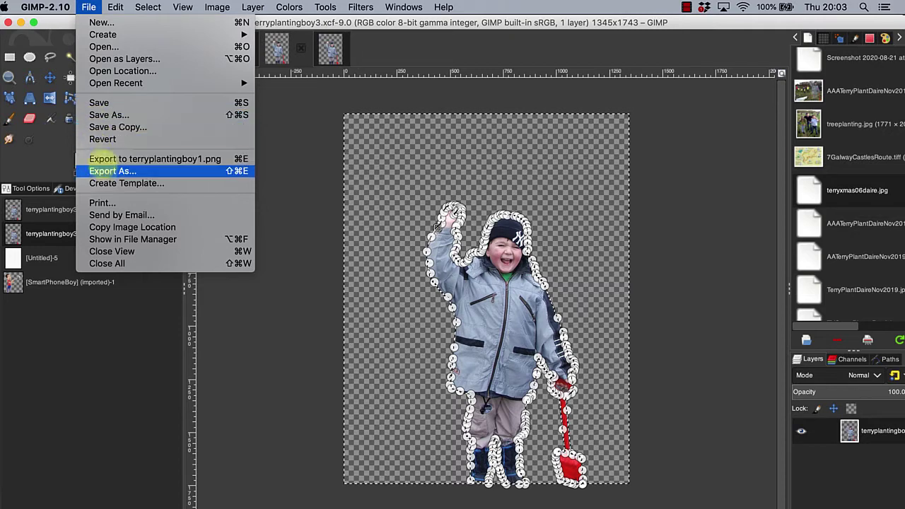
click(108, 171)
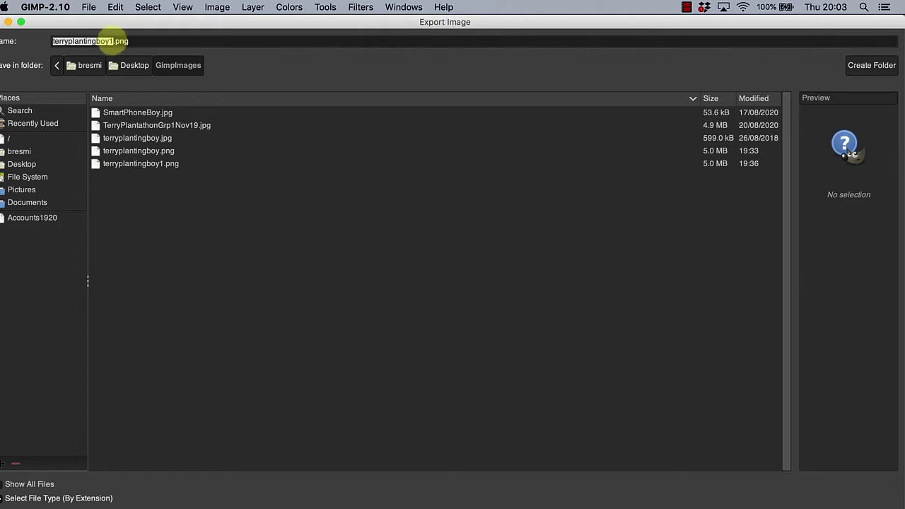
click(113, 41)
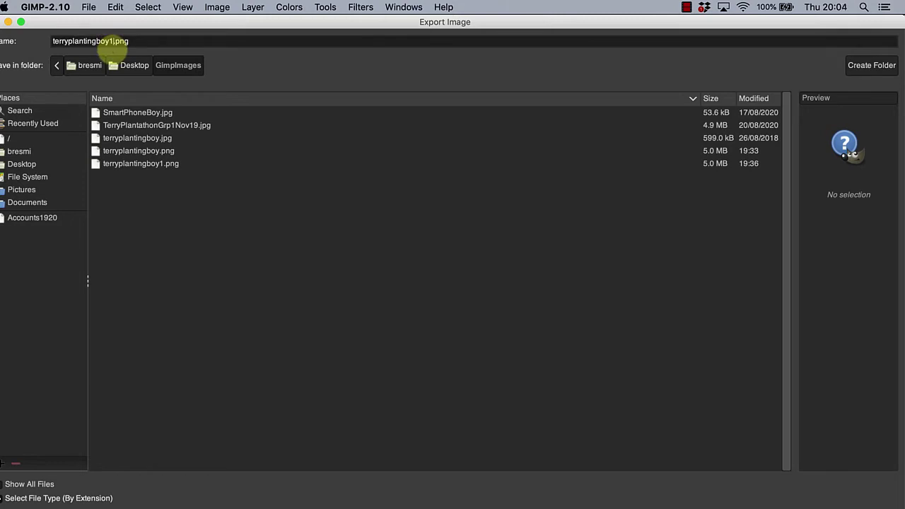
key(BackSpace)
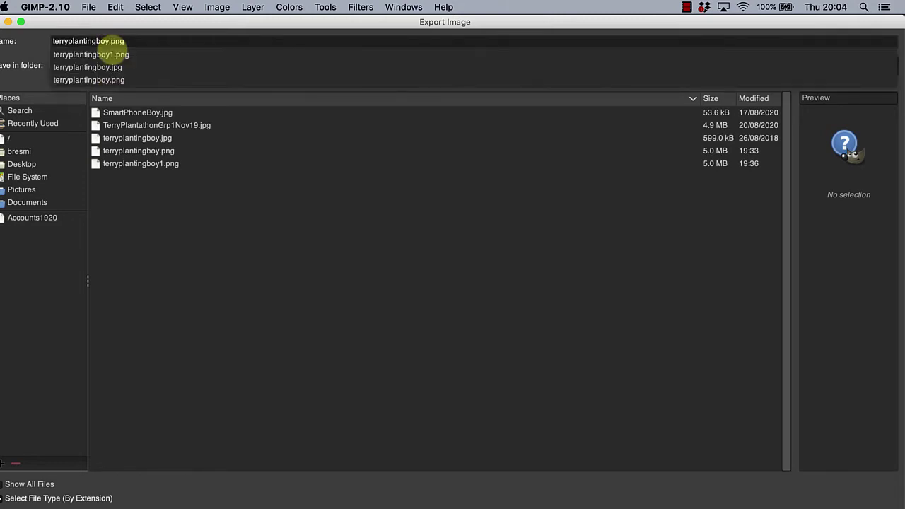
text(8)
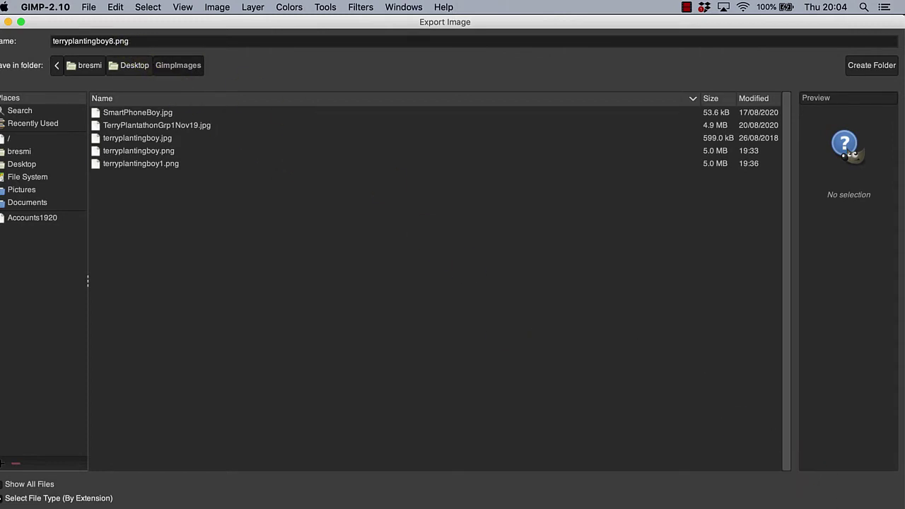
key(Return)
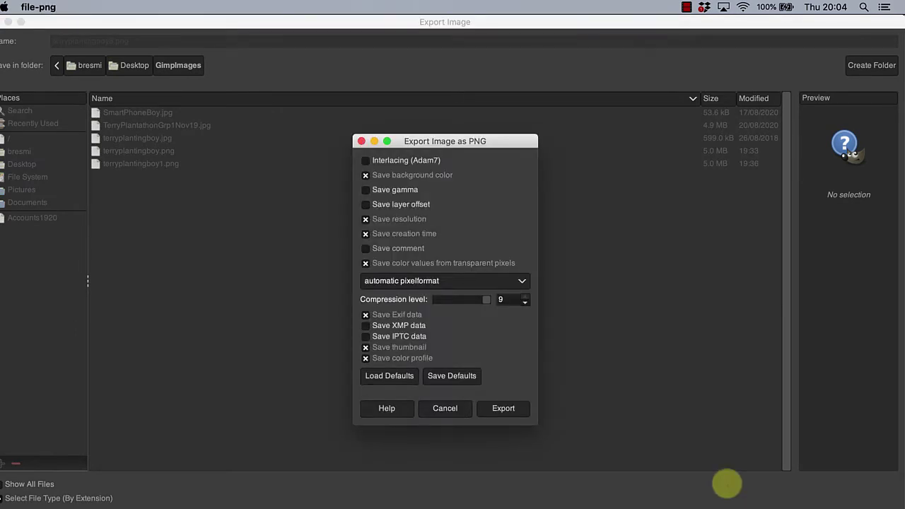
click(513, 408)
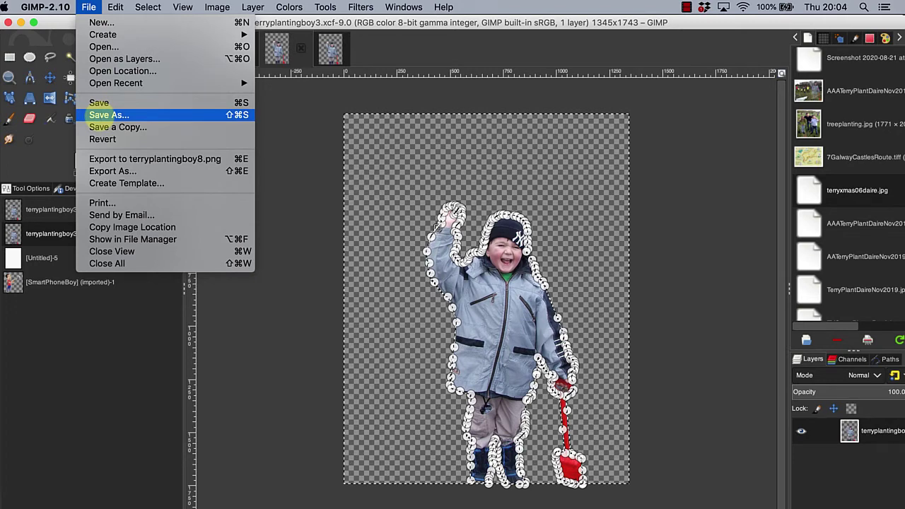
Save the cut-out boy image to the Desktop as terryplantingboy9.xcf and close the image window
click(107, 114)
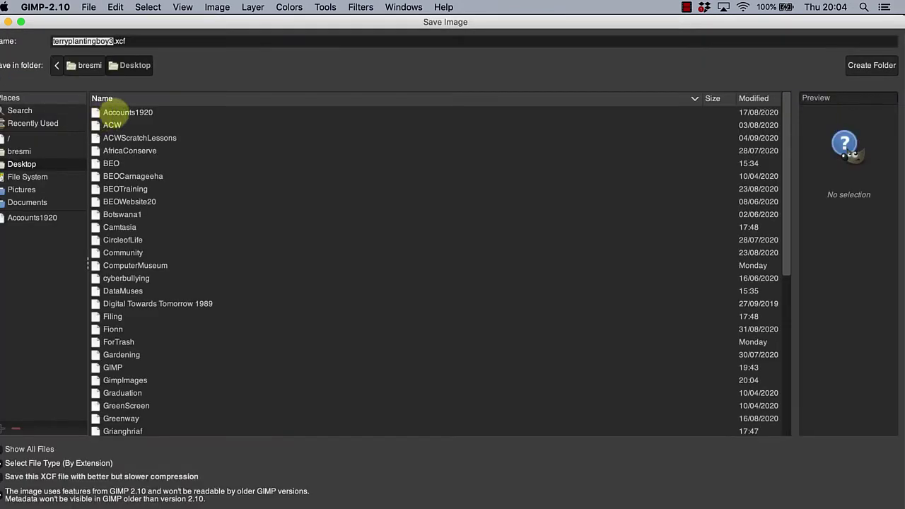
click(111, 41)
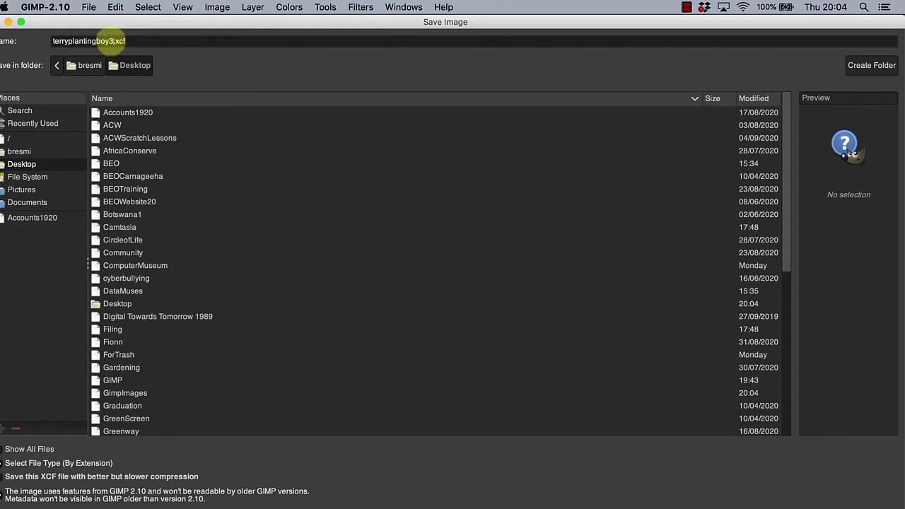
key(BackSpace)
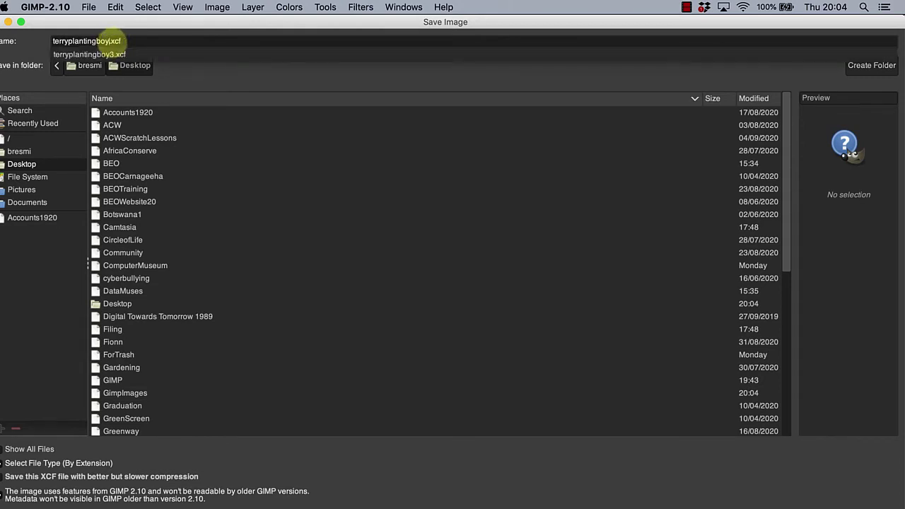
text(9)
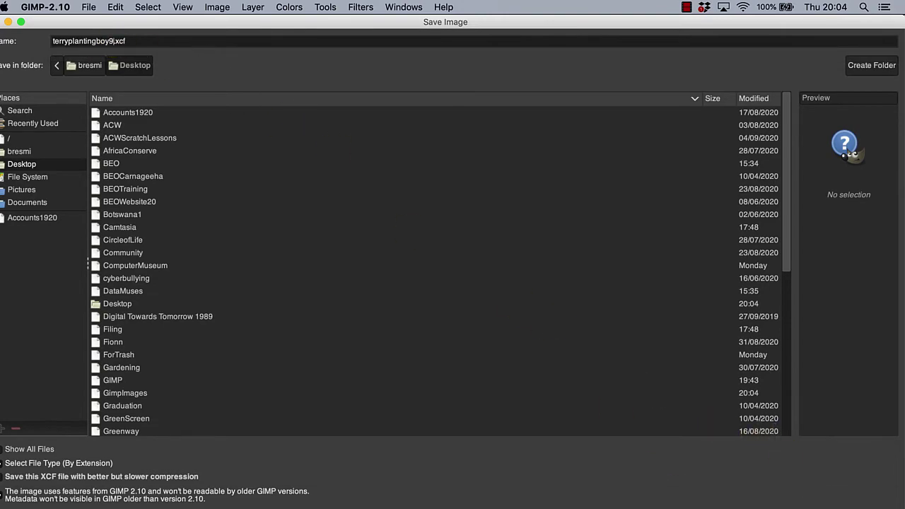
key(Return)
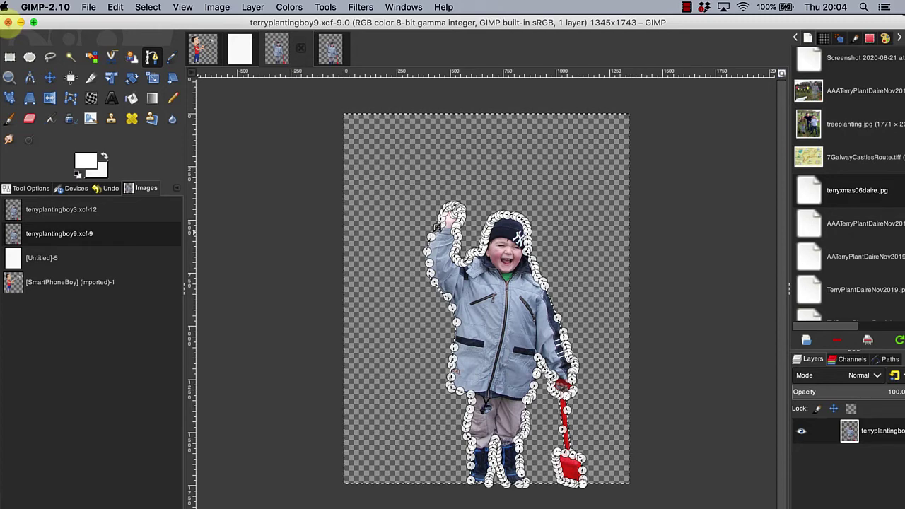
click(8, 22)
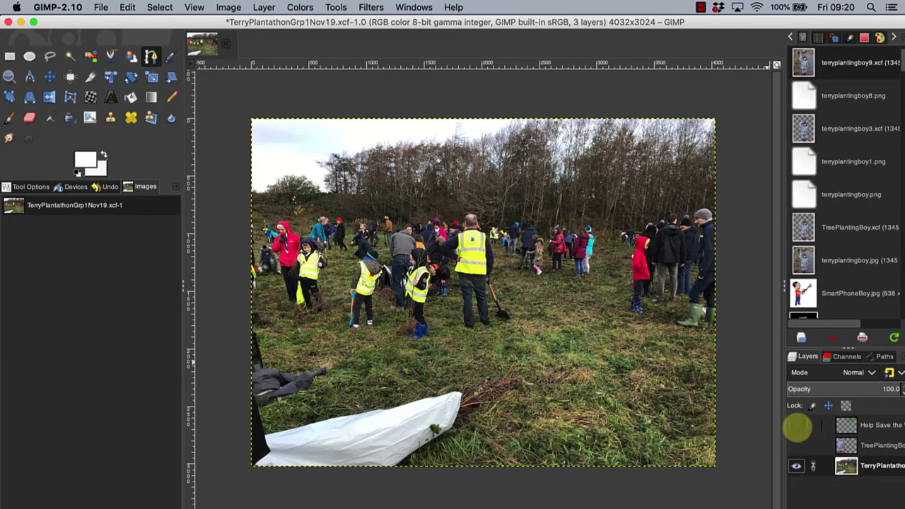
Show the "Help Save the World Plant Trees" text and TreePlantingBoy layers, and move the TerryPlantathon photo layer to the top of the stack
click(796, 425)
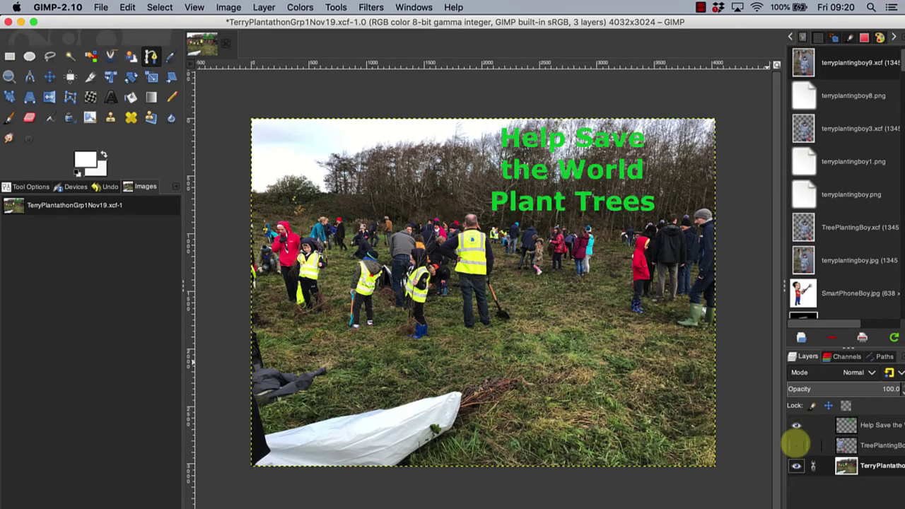
click(796, 445)
click(796, 465)
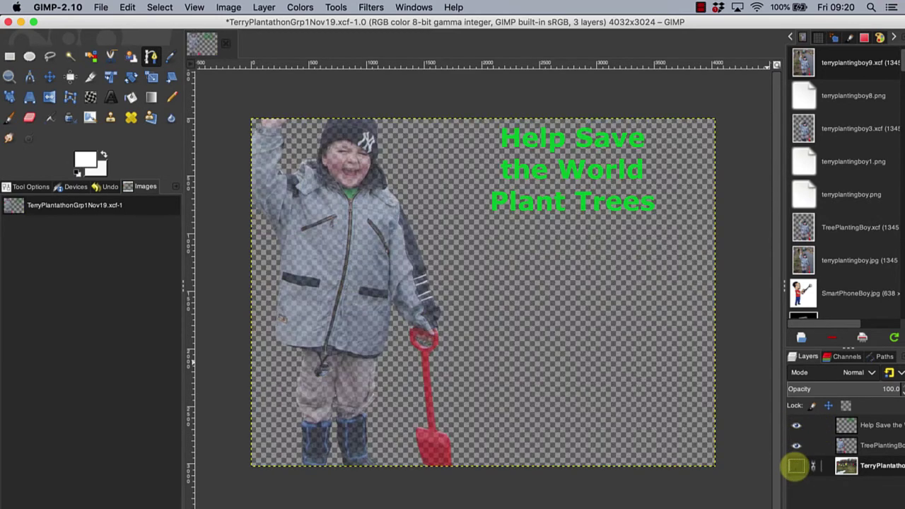
click(796, 465)
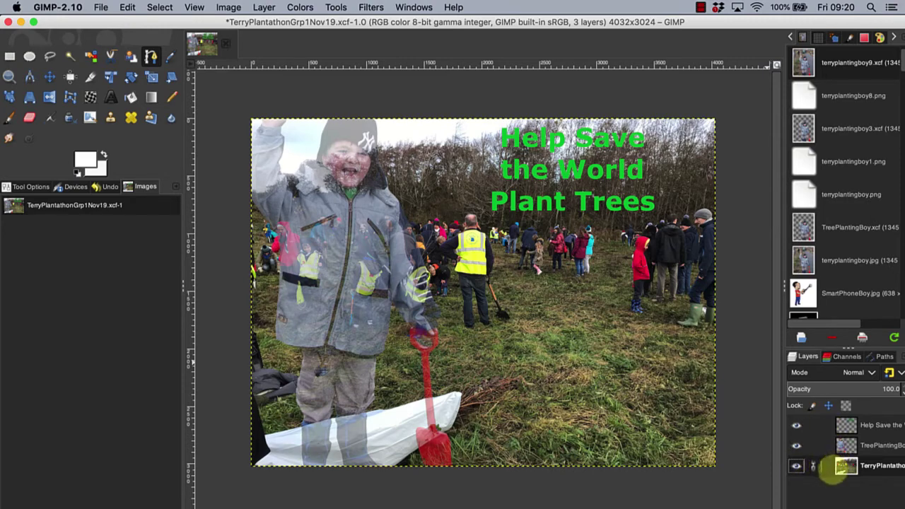
drag(844, 466, 848, 421)
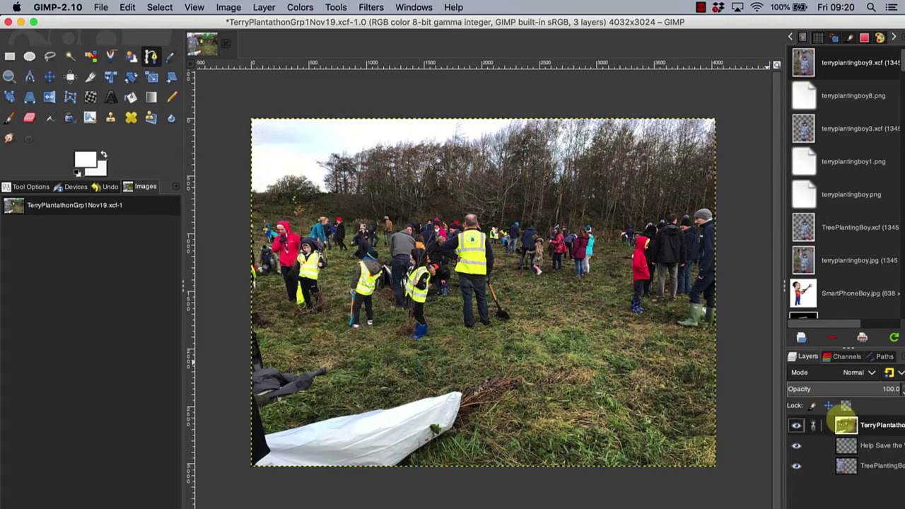
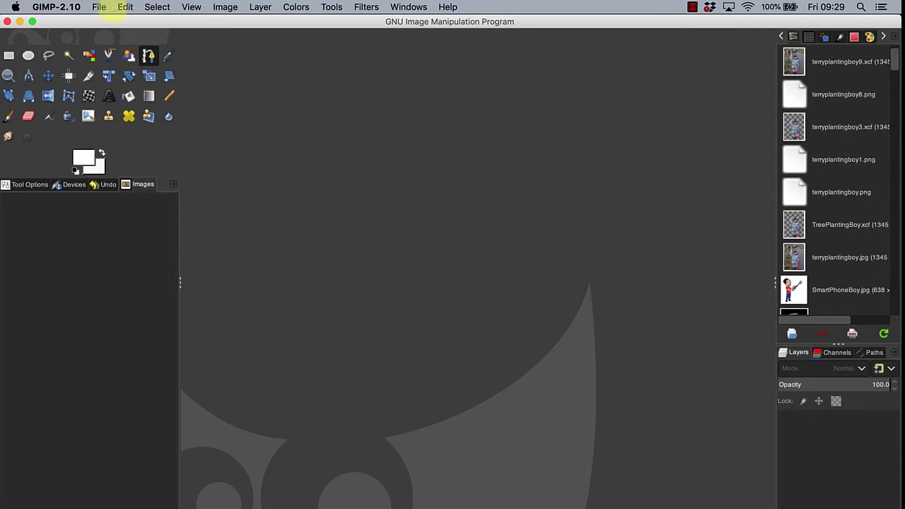
Open TerryPlantathonGrp1Nov19.jpg from the Desktop's GimpImages folder as a layer, converting it to the built-in sRGB profile
click(99, 7)
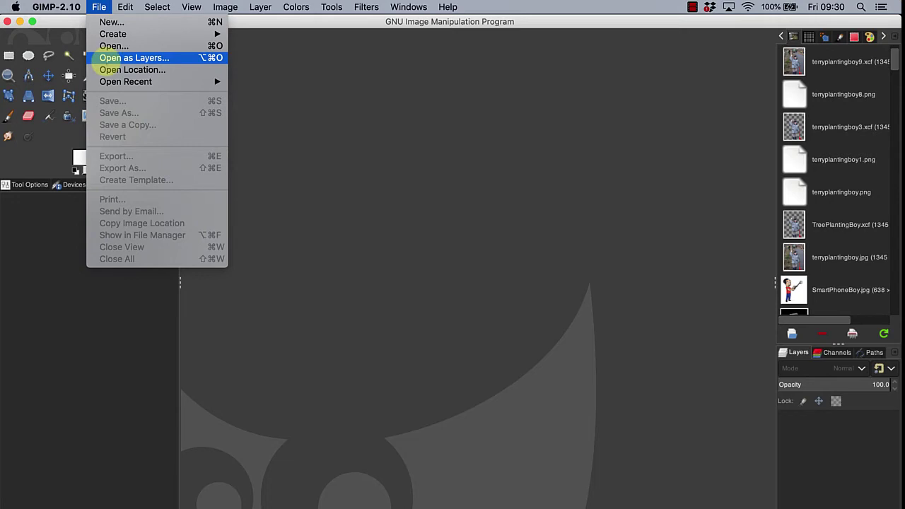
click(106, 58)
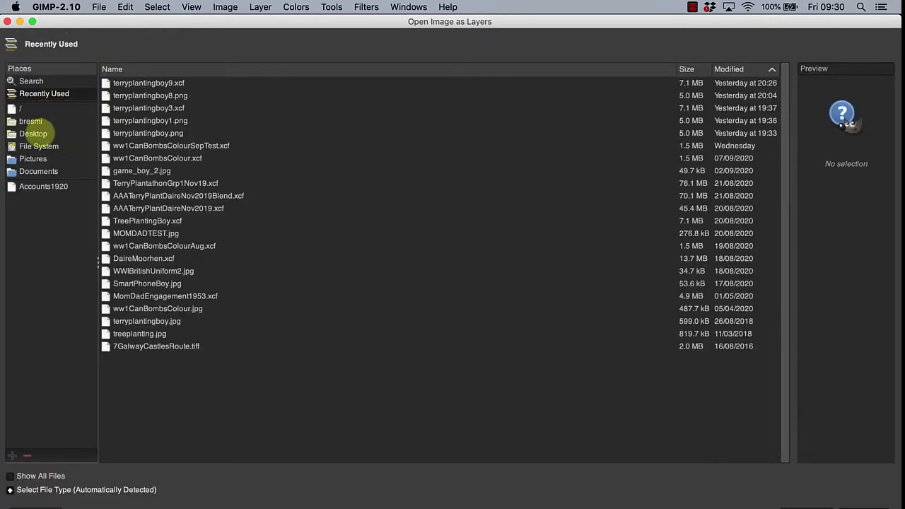
click(35, 133)
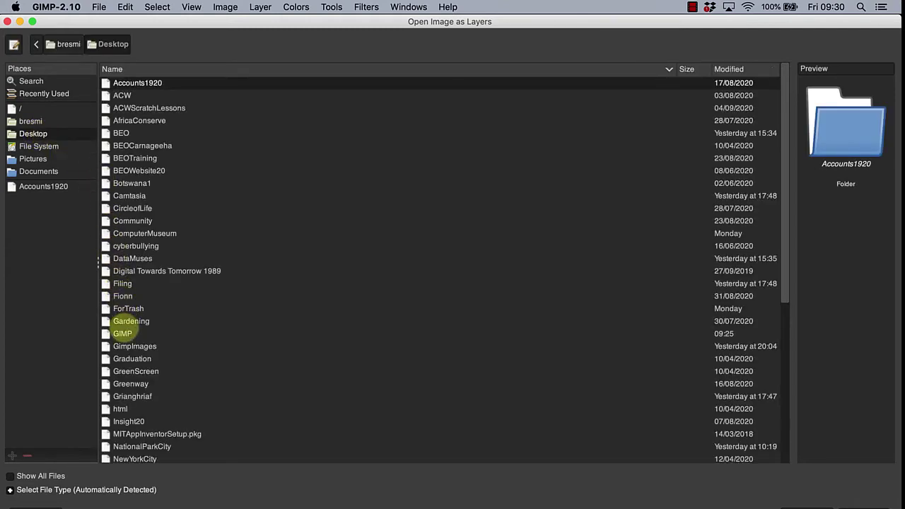
click(124, 344)
double_click(124, 345)
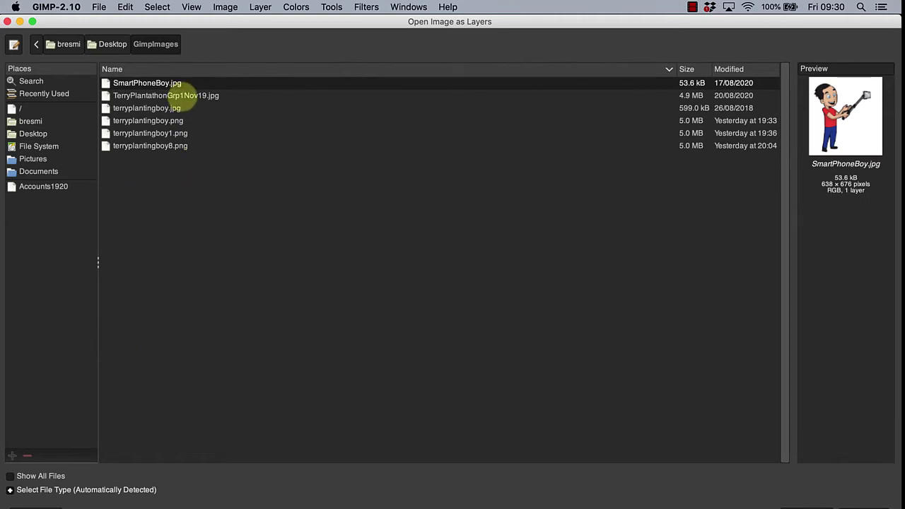
double_click(181, 97)
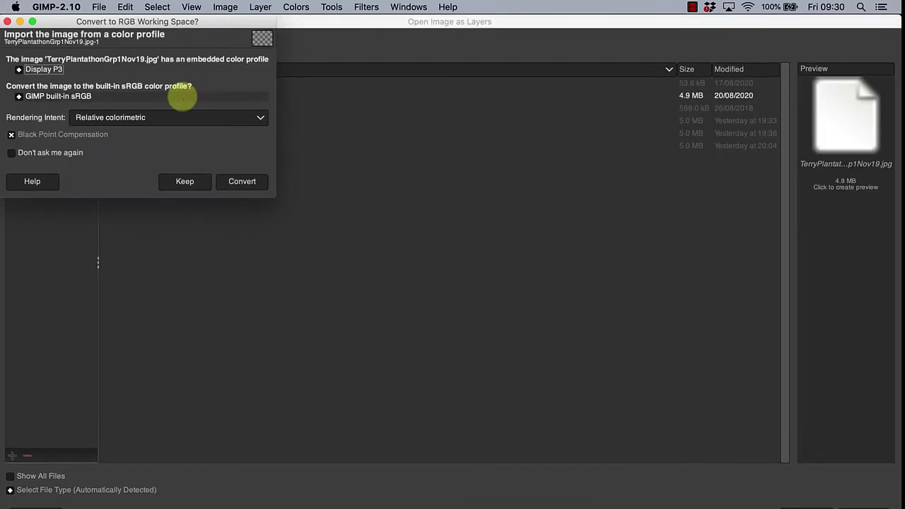
click(234, 185)
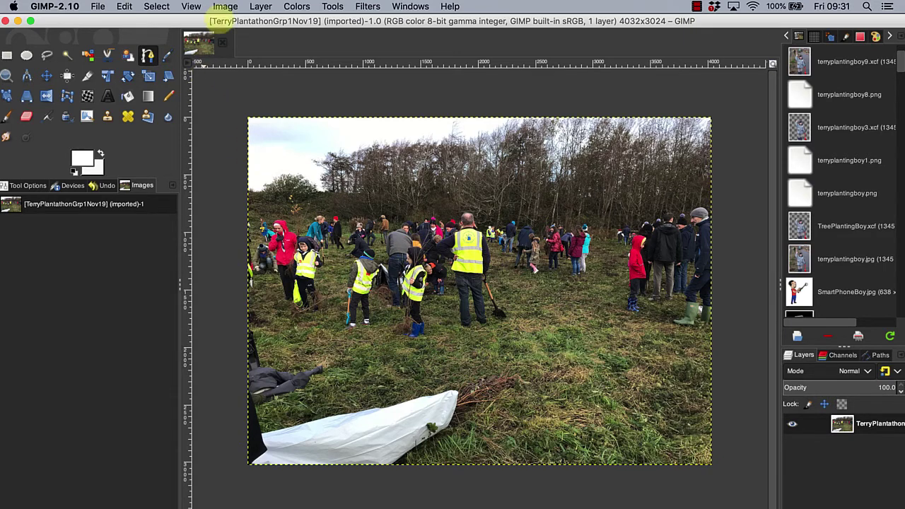
Check the field photo's canvas size in inches and return the unit to pixels
click(224, 6)
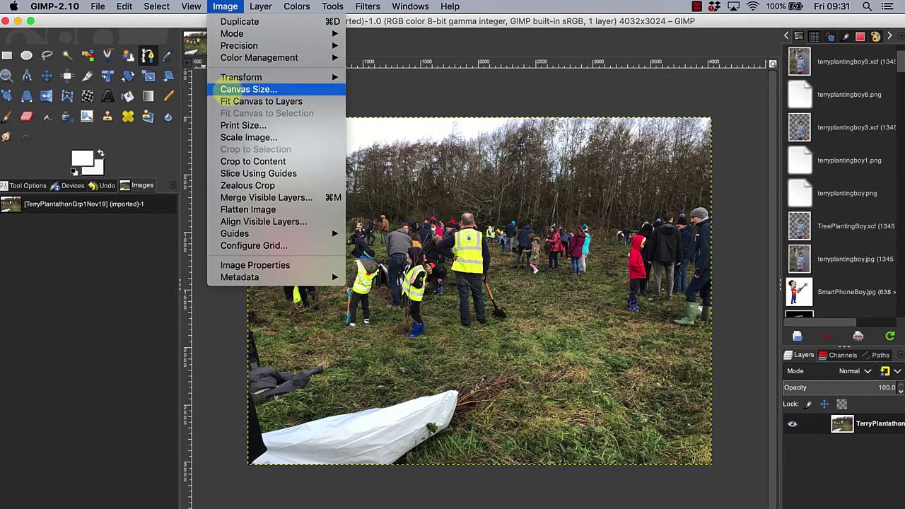
click(225, 88)
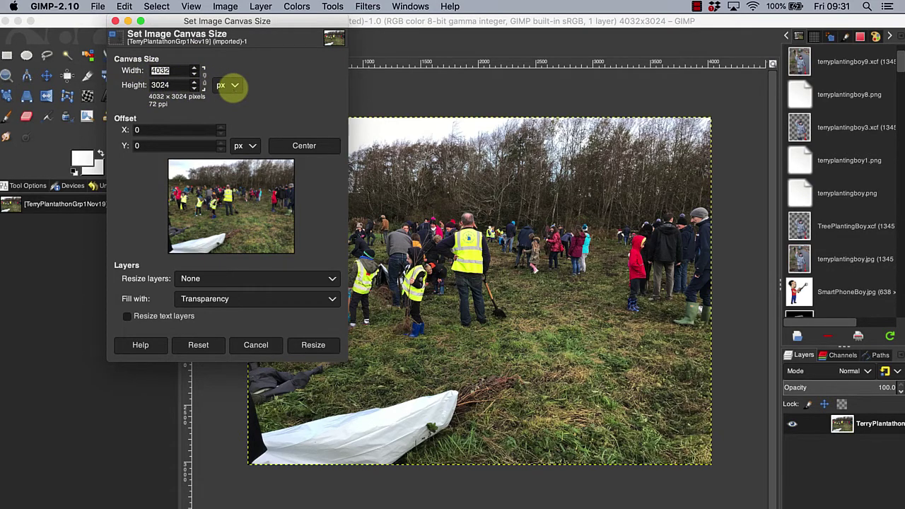
click(233, 85)
click(228, 122)
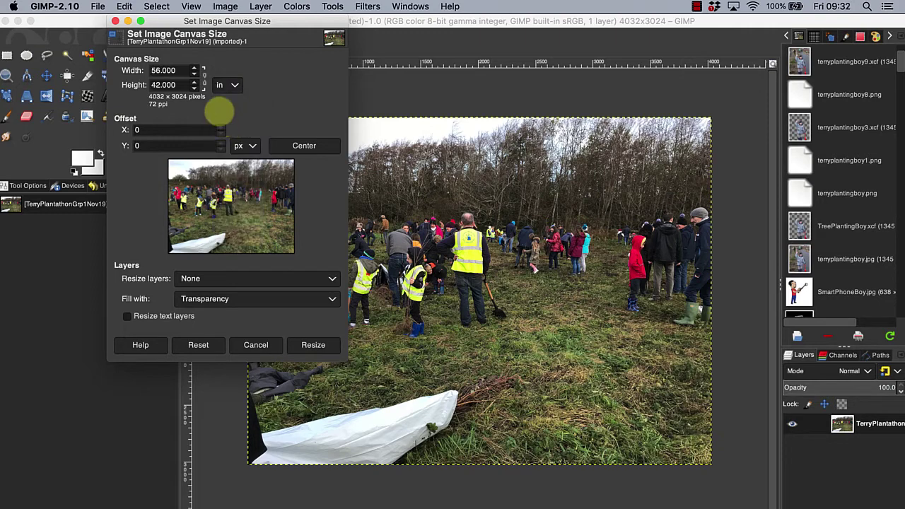
click(233, 85)
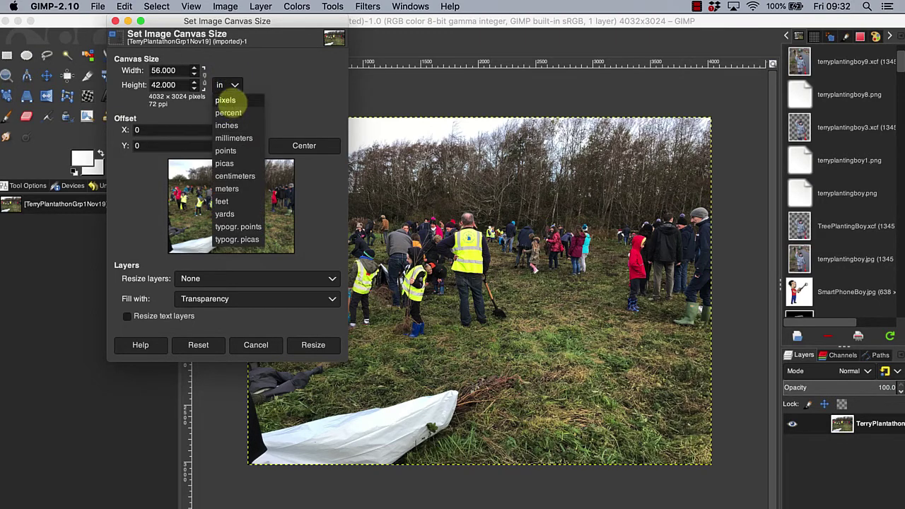
click(224, 100)
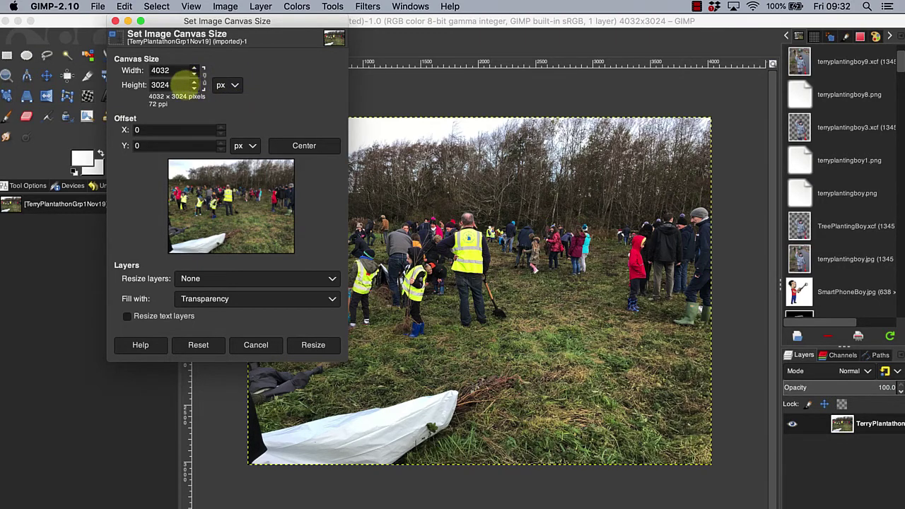
Resize the canvas to a width of 2032 px and restore it to 4032 px
click(151, 70)
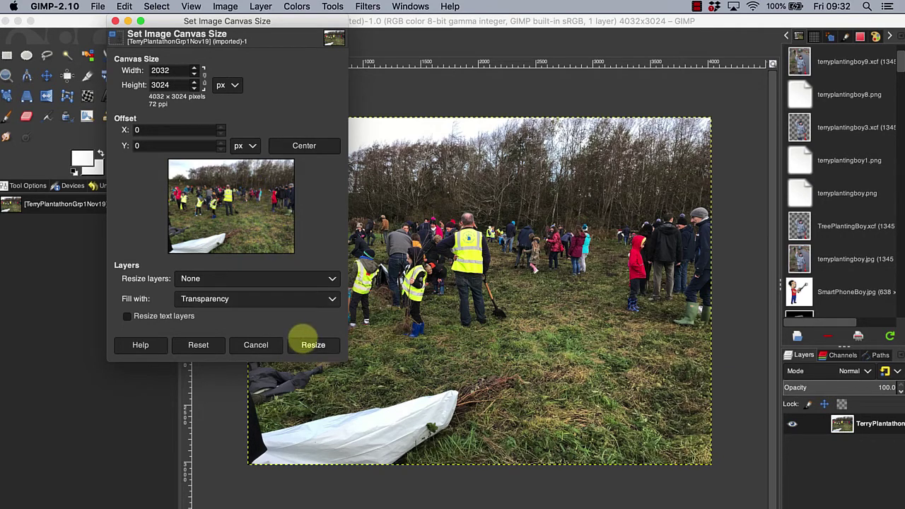
click(309, 346)
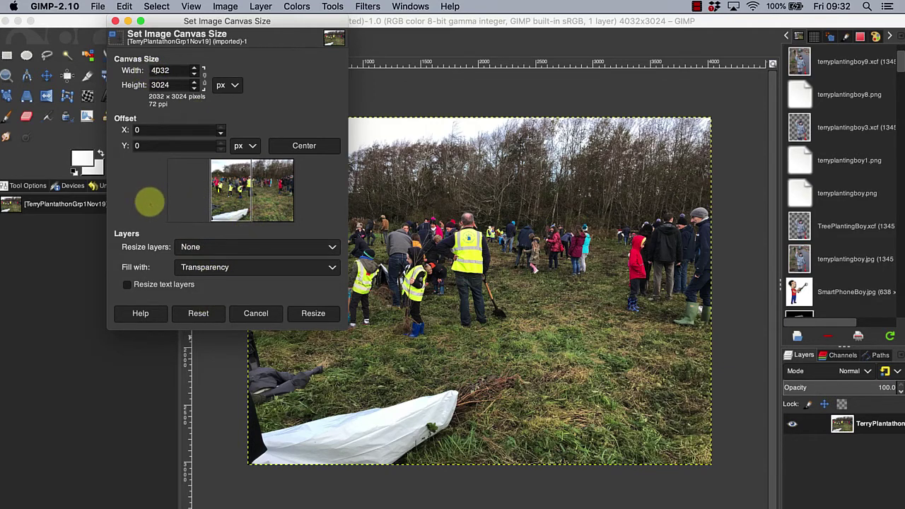
click(303, 305)
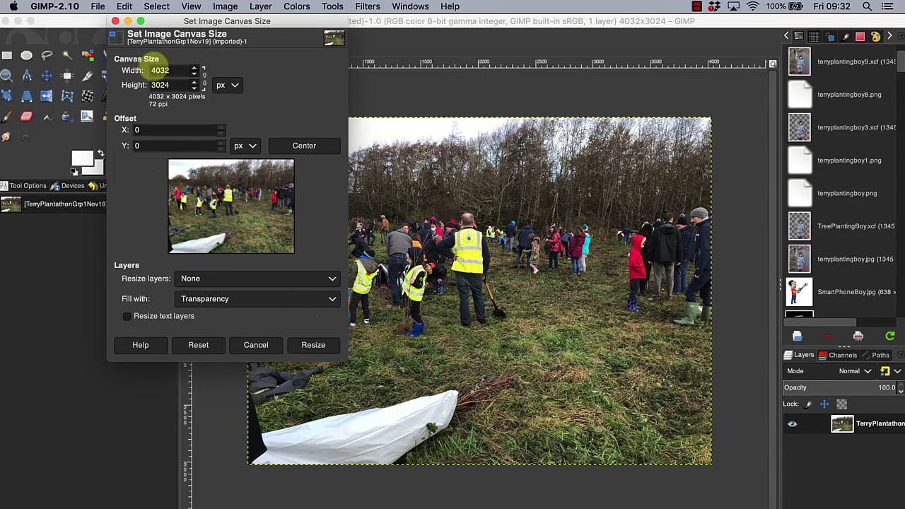
click(115, 21)
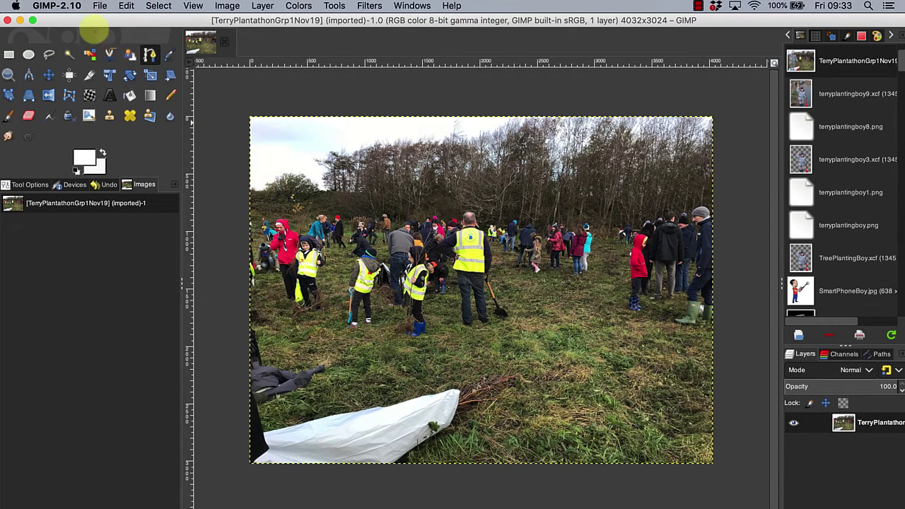
Add terryplantingboy.png from GimpImages as a layer over the field photo and move the boy to the photo's lower edge, right of centre
click(100, 6)
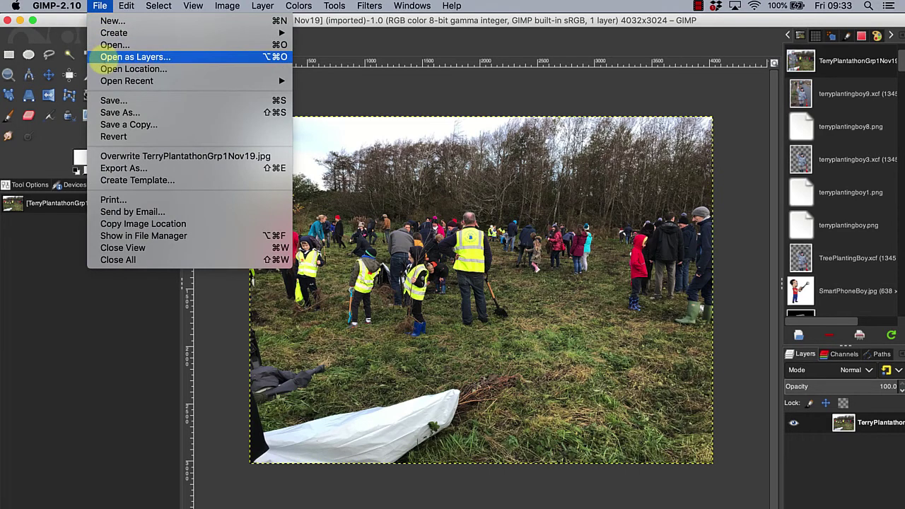
click(104, 58)
key(Down)
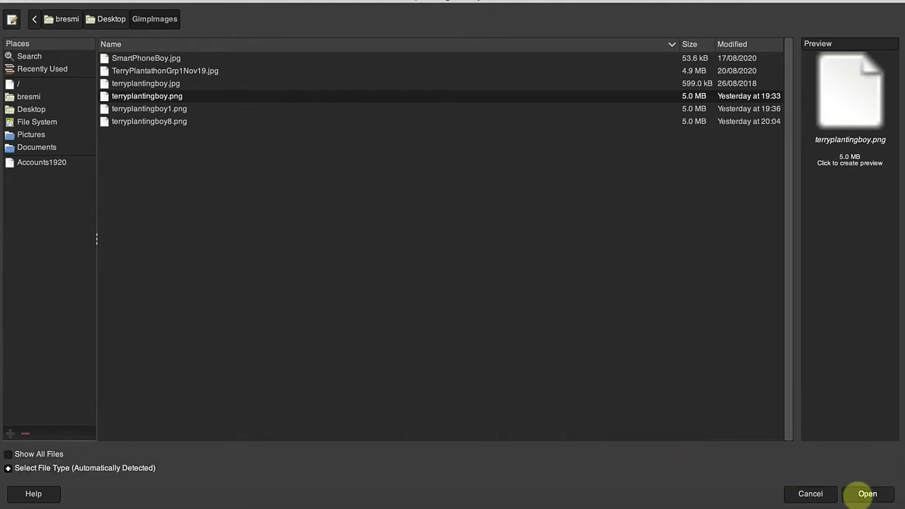
click(867, 493)
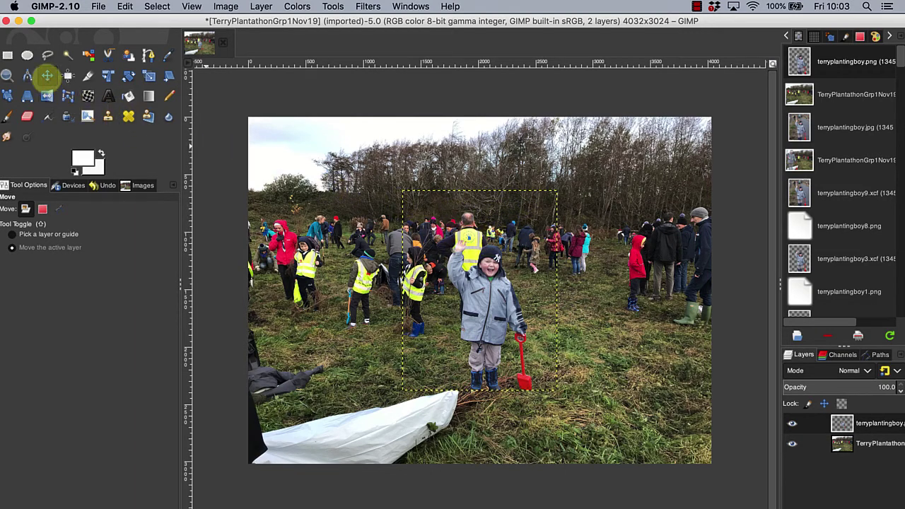
drag(434, 241, 524, 317)
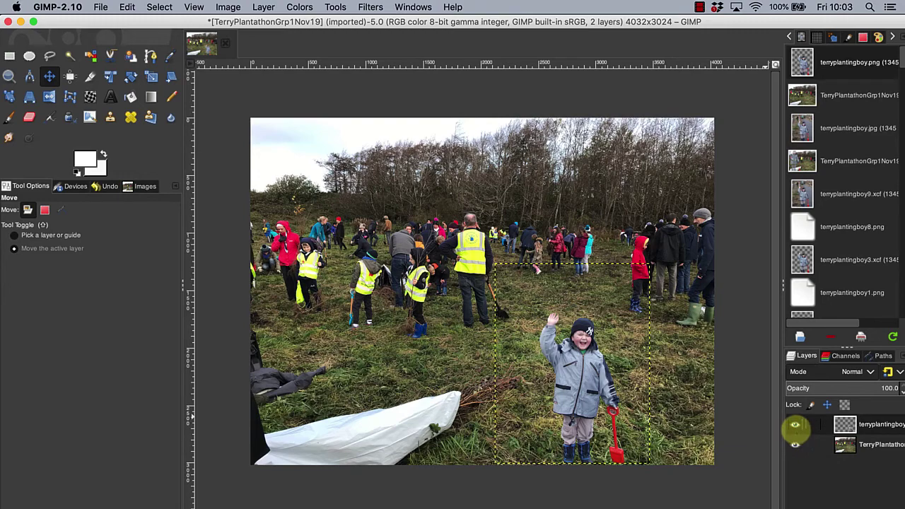
Hide and reshow the boy and field photo layers, and move the photo layer above the boy layer
click(794, 424)
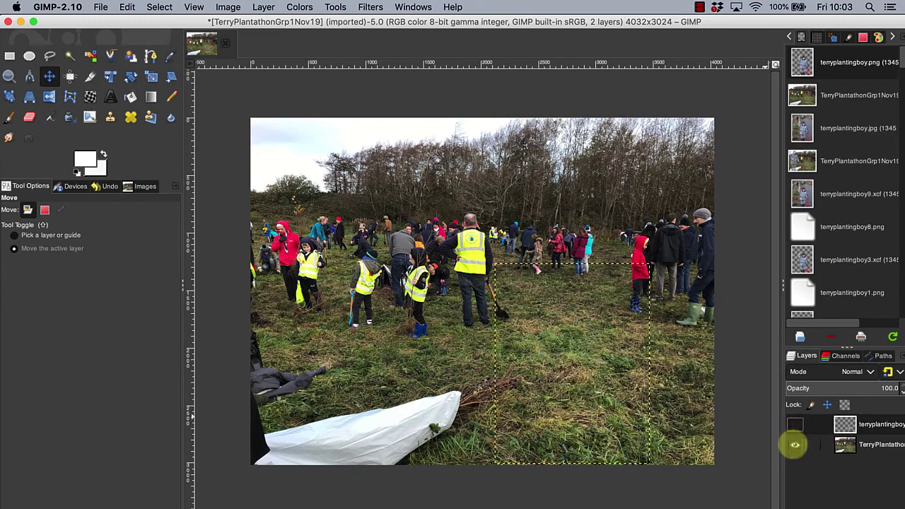
click(794, 444)
click(794, 444)
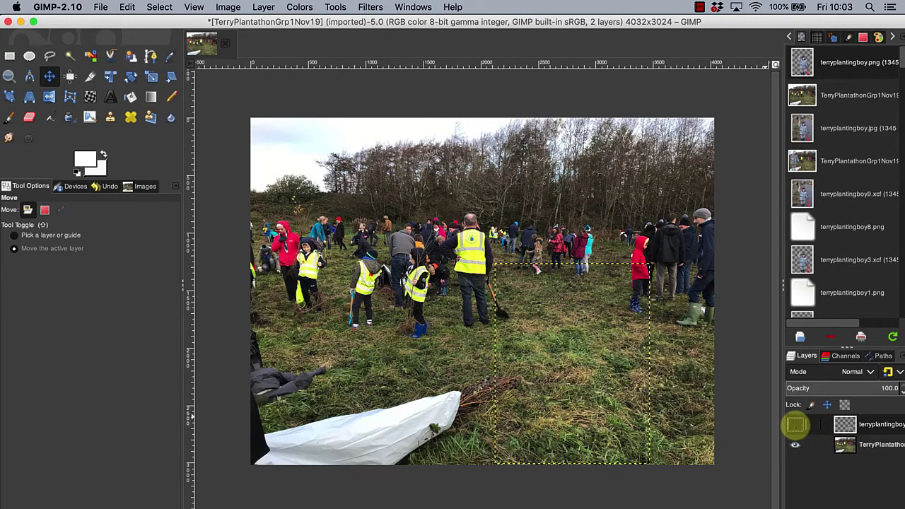
click(795, 424)
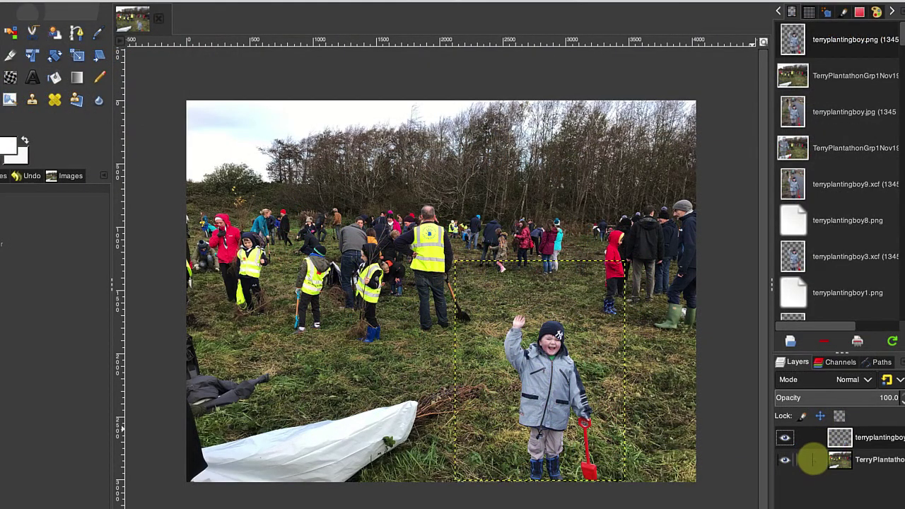
drag(811, 459, 813, 433)
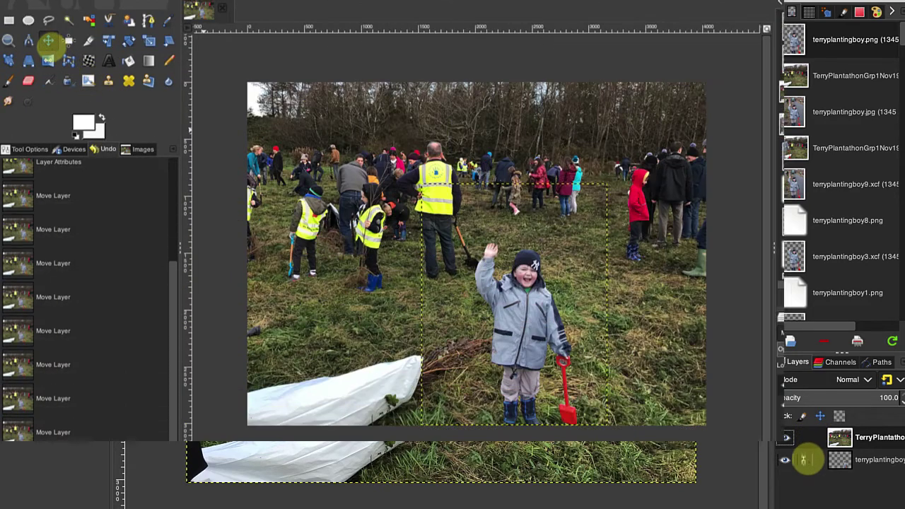
Try to move the position-locked boy layer on the canvas
click(488, 242)
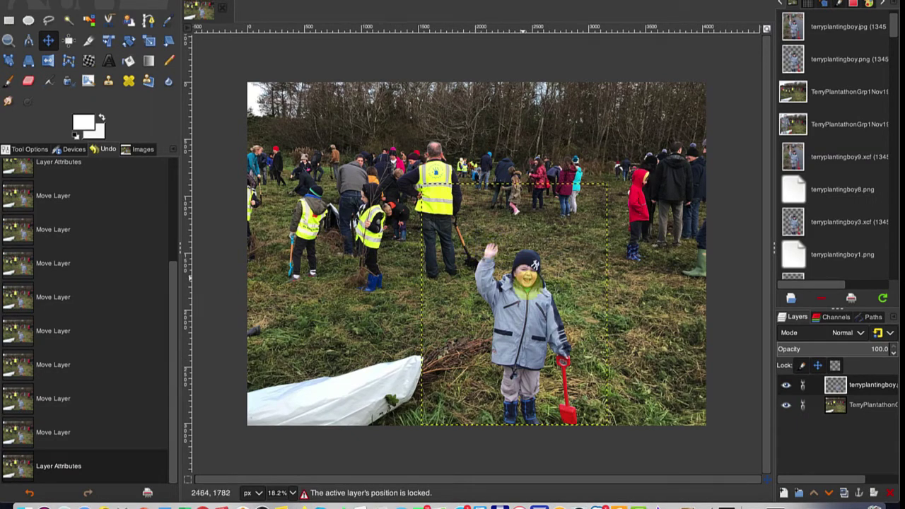
Turn off the linked, pixel, position-and-size and alpha lock switches in the terryplantingboy.png layer's attributes
click(506, 304)
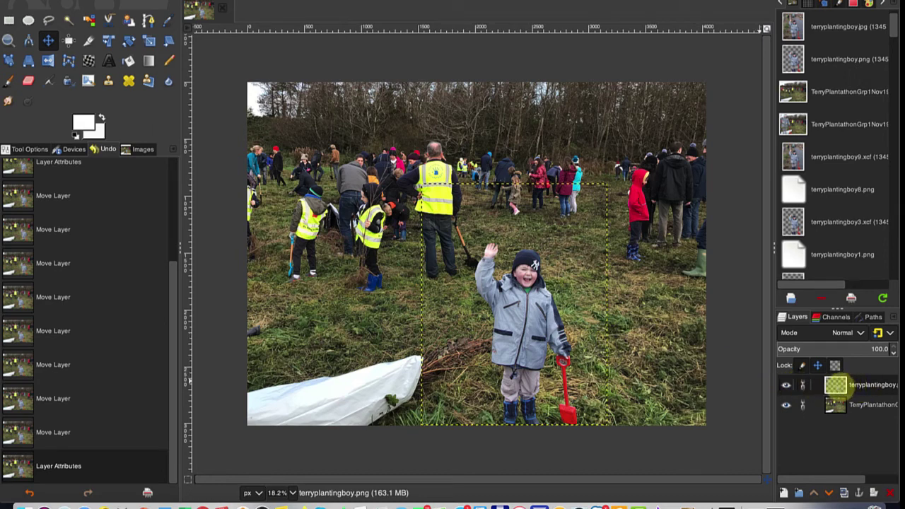
double_click(835, 385)
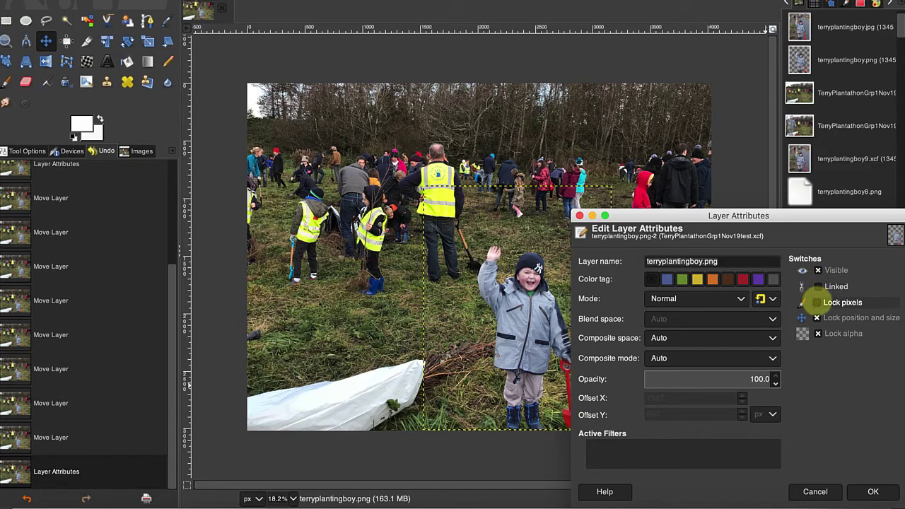
click(816, 318)
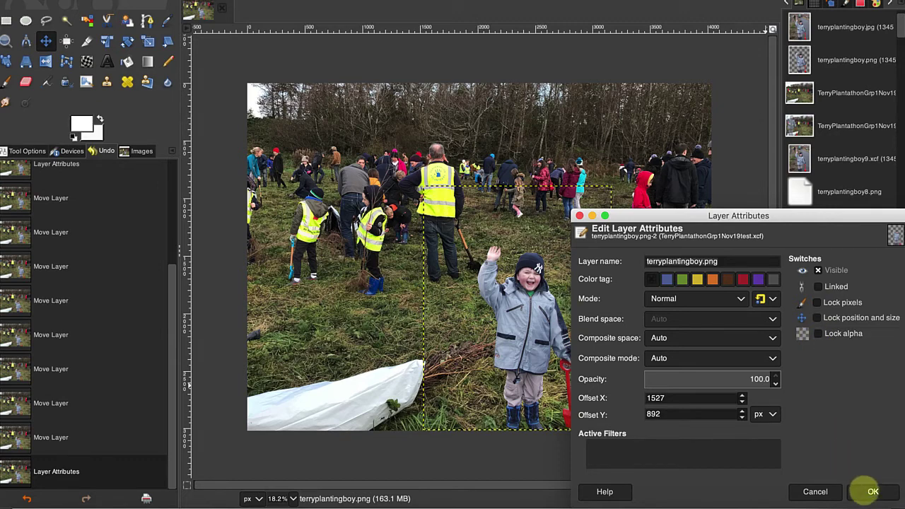
click(866, 491)
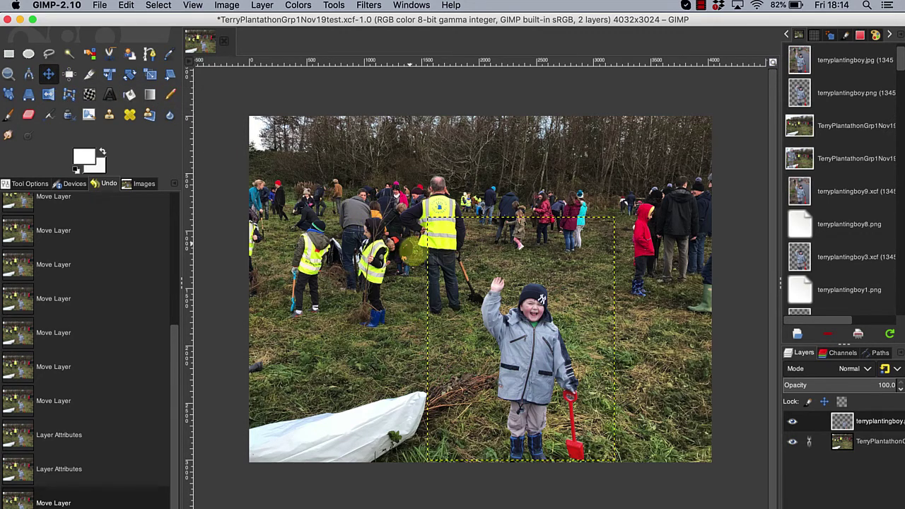
Move the boy layer slightly within the field photo, to about offset X 1587, Y 881 px, and open its layer attributes
drag(508, 296, 544, 306)
mouse_move(539, 338)
mouse_down()
mouse_move(501, 327)
mouse_move(526, 340)
mouse_up()
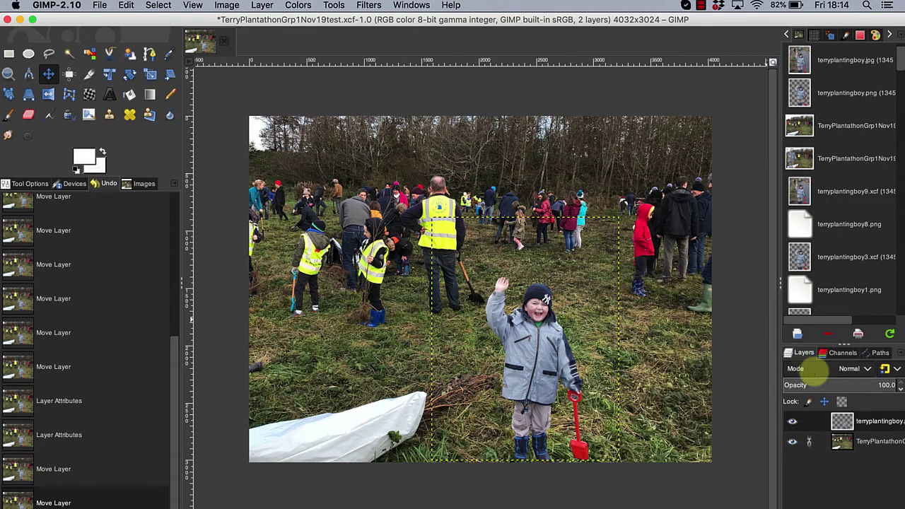
double_click(843, 421)
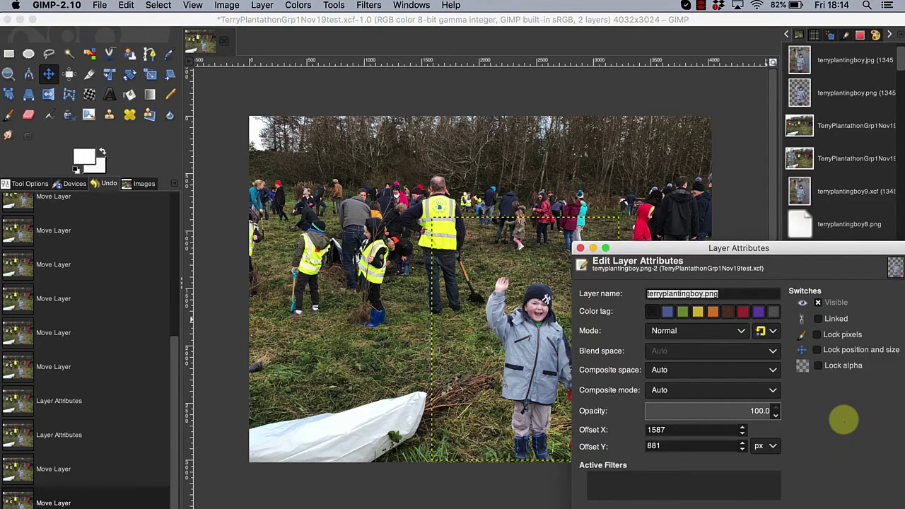
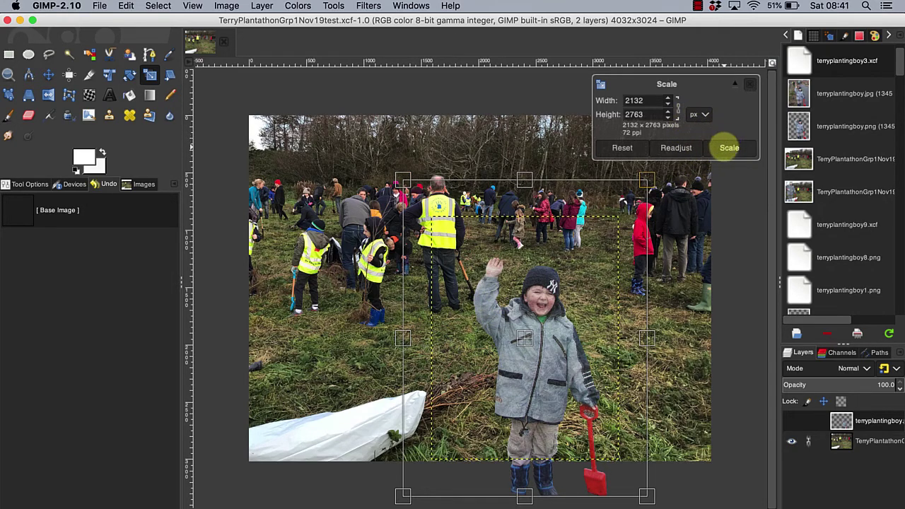
Scale the boy layer to 2132 × 2763 px and move it up until the boots stand inside the photo's lower edge
click(729, 147)
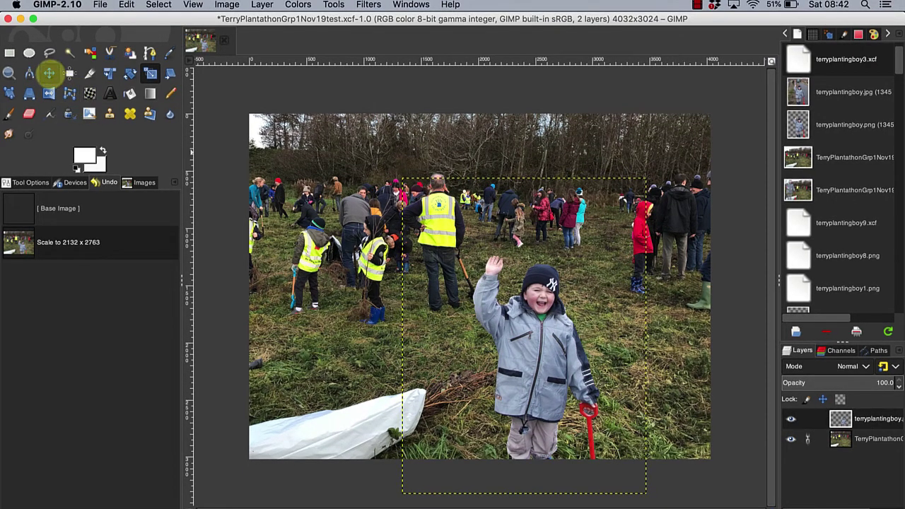
click(49, 73)
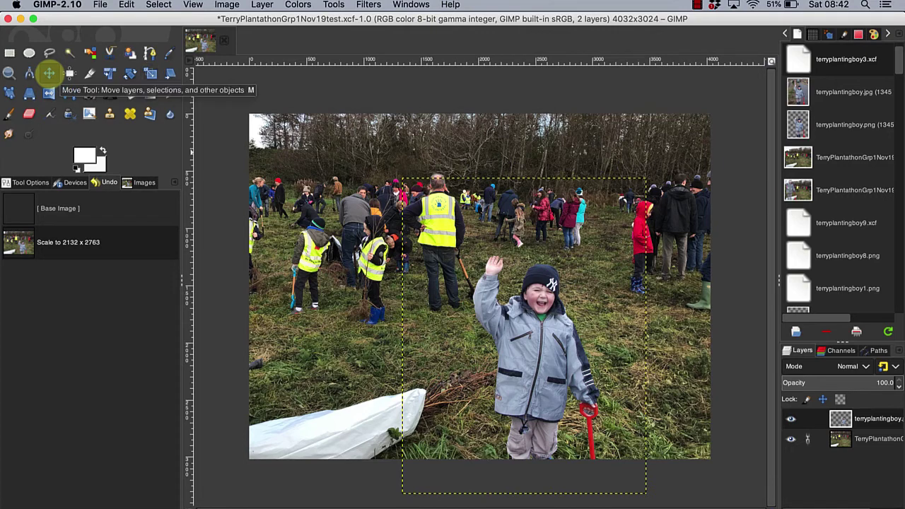
drag(429, 267, 426, 227)
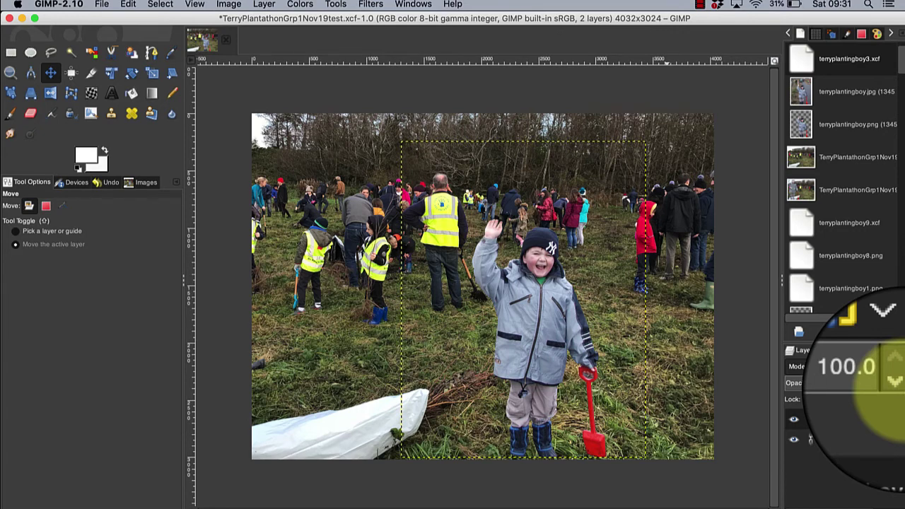
Lower the boy layer's opacity to 59
scroll(894, 382, down, 8)
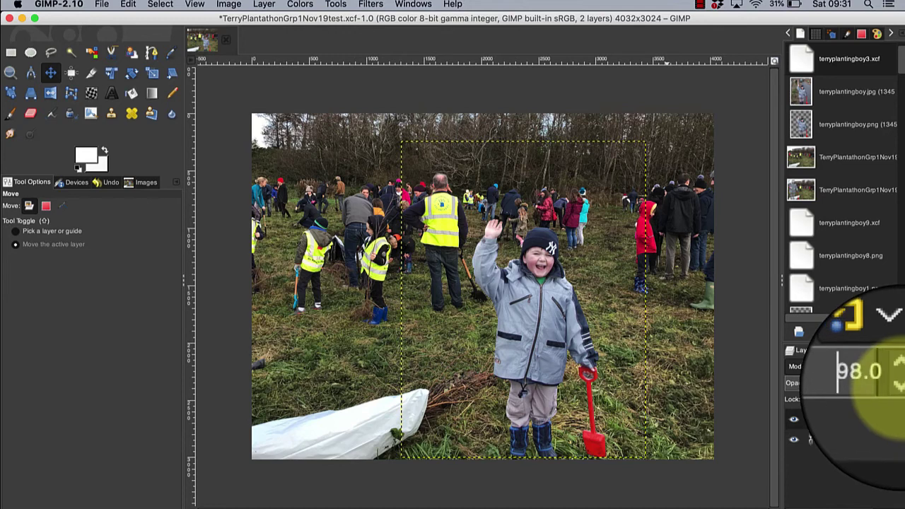
scroll(894, 383, down, 8)
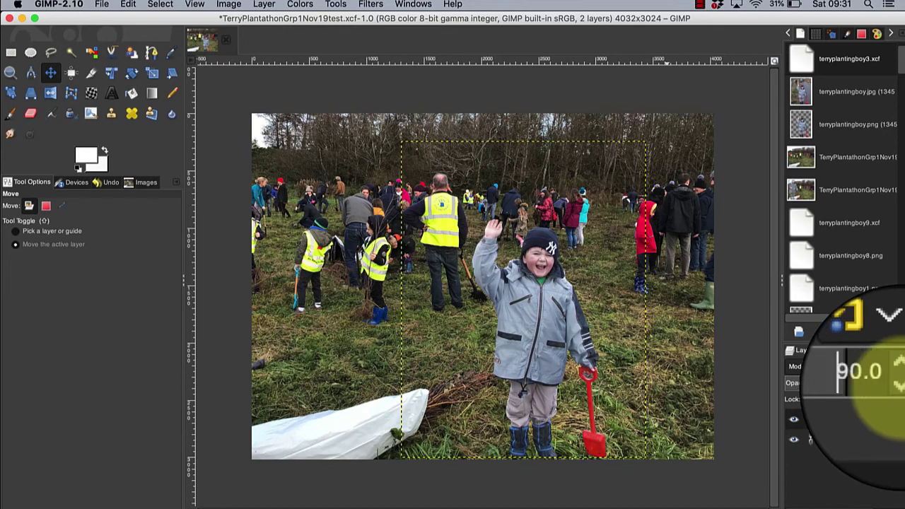
scroll(894, 382, down, 8)
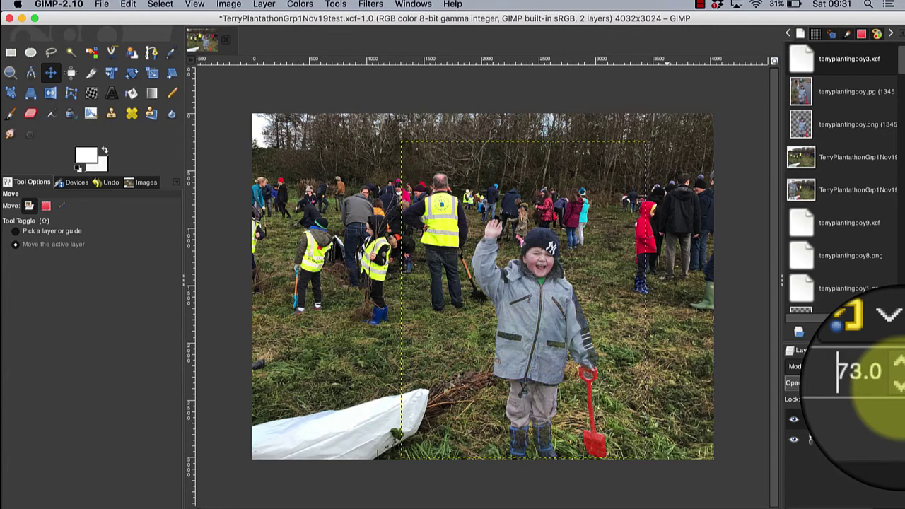
scroll(894, 383, down, 8)
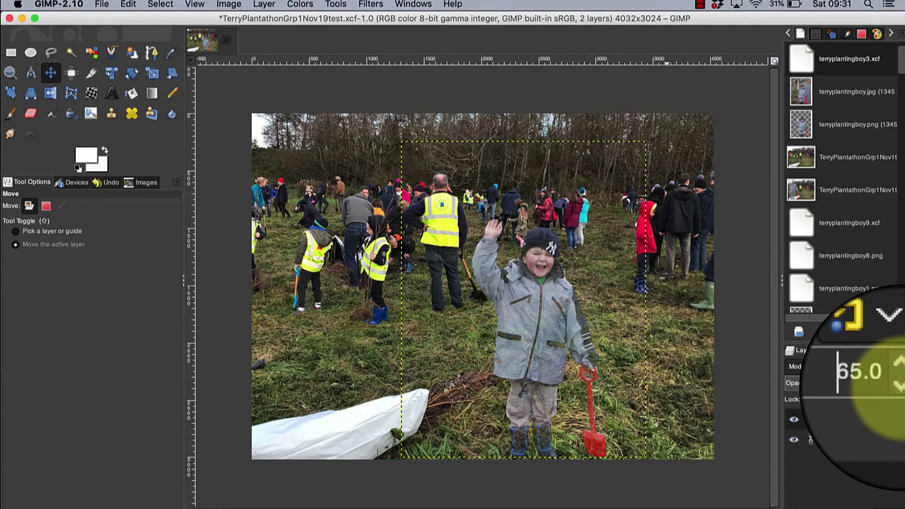
scroll(895, 383, down, 6)
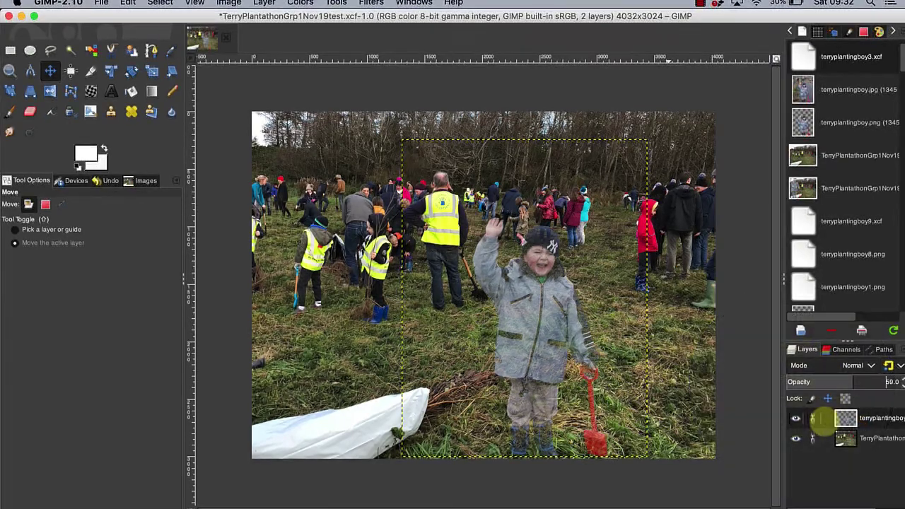
Unlink the boy layer from the field photo layer in its layer attributes
click(813, 418)
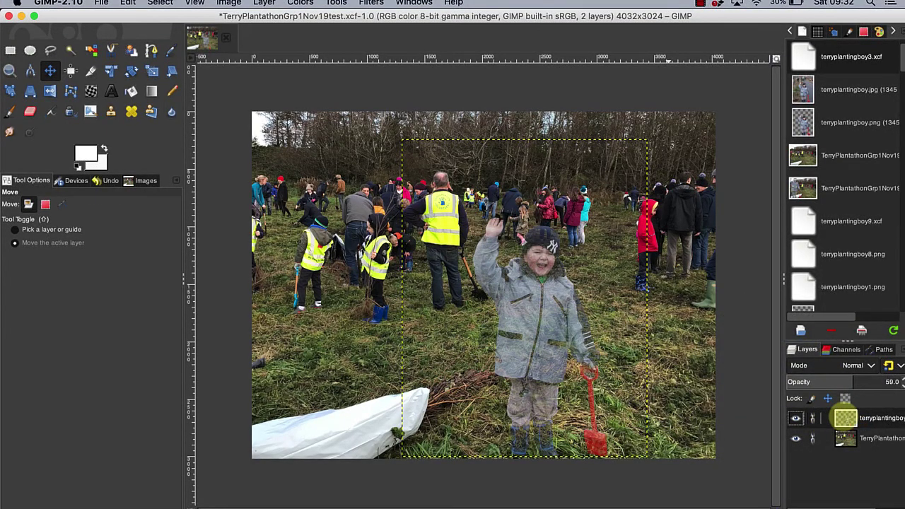
double_click(842, 417)
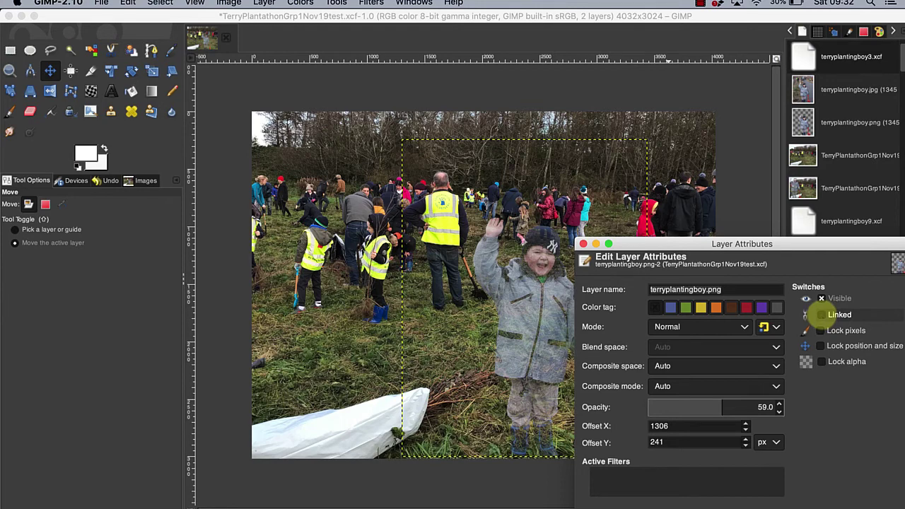
click(823, 315)
click(878, 507)
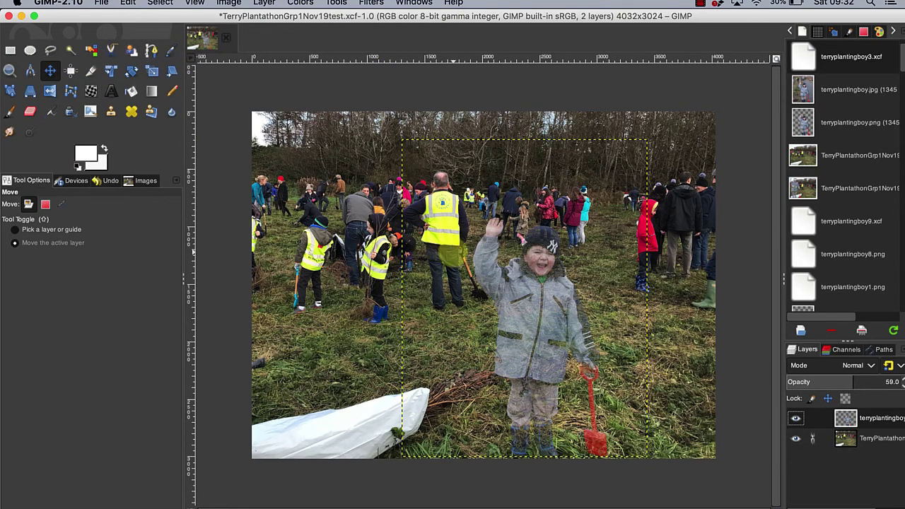
Move the semi-transparent boy layer across to the left side of the field photo, over the white bag
drag(456, 259, 267, 251)
drag(337, 296, 334, 296)
drag(264, 251, 263, 250)
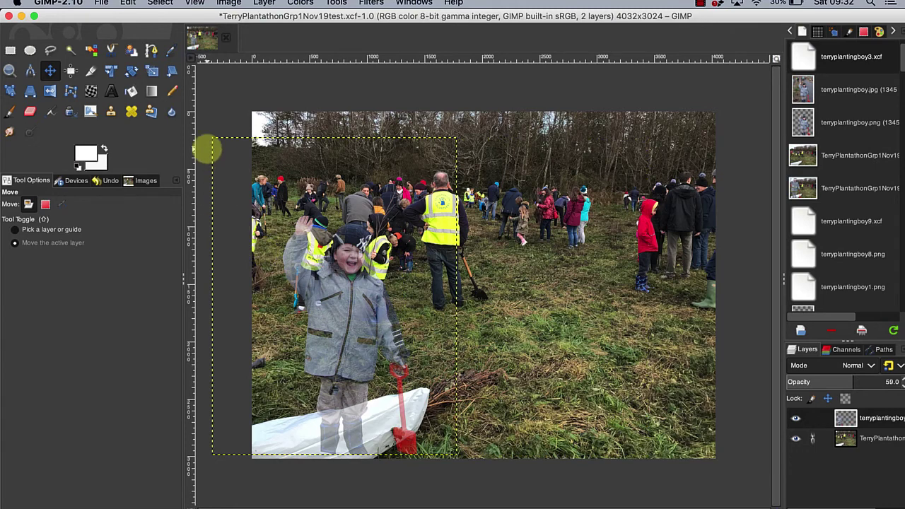
Scale the boy layer up to about 3079 × 3988 px and move it up so the whole boy fits within the photo
click(152, 70)
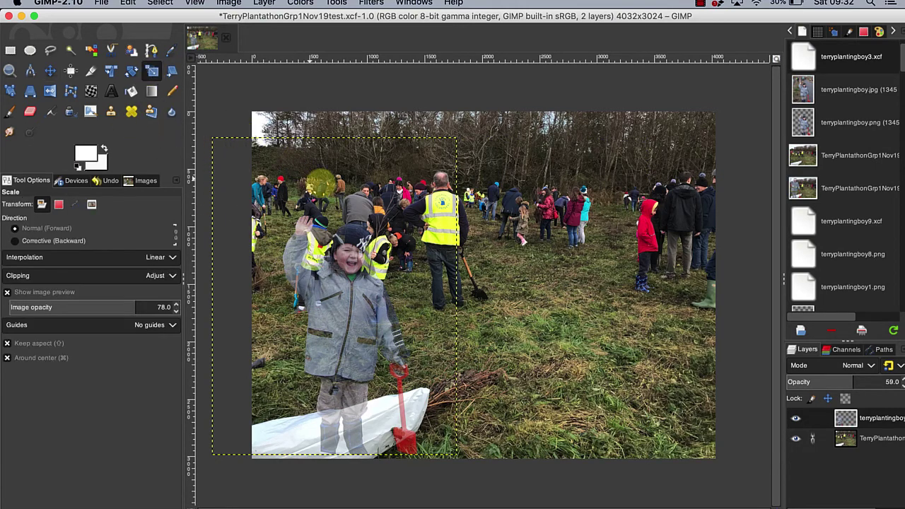
click(325, 185)
drag(457, 134, 597, 26)
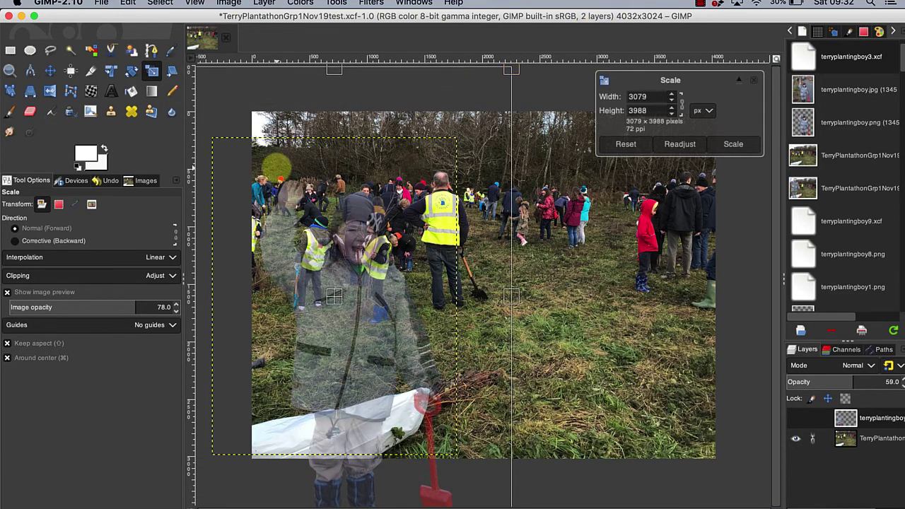
click(50, 70)
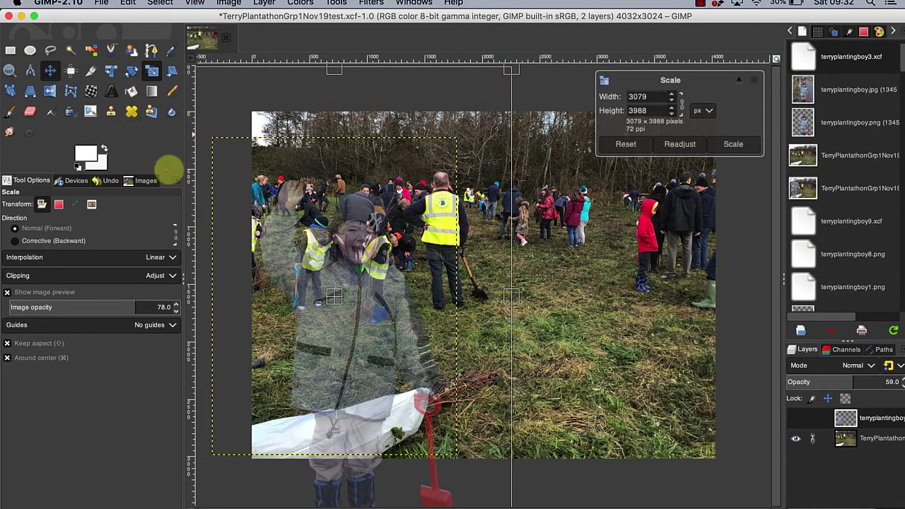
drag(343, 289, 336, 223)
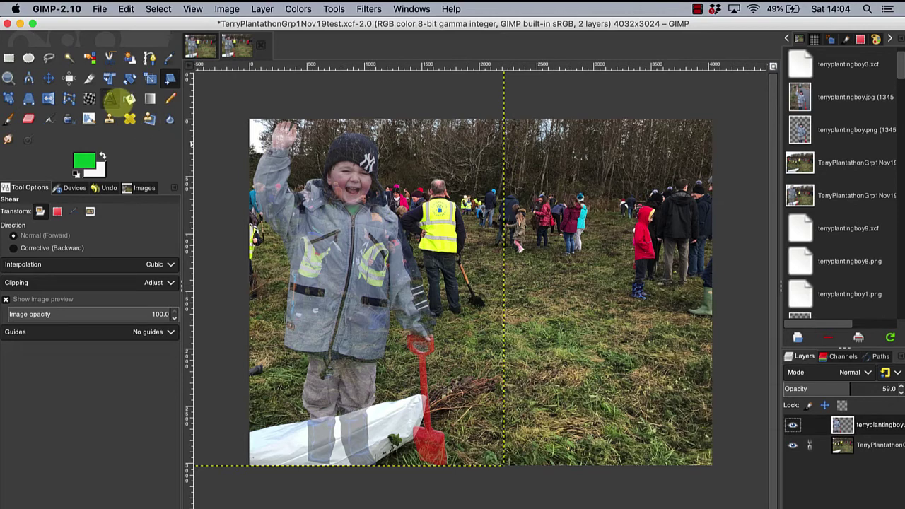
Add green Sans-serif text at 229 px beside the boy's head, reading "Help Save the Planet" with "Plant Trees" on a second line
click(109, 99)
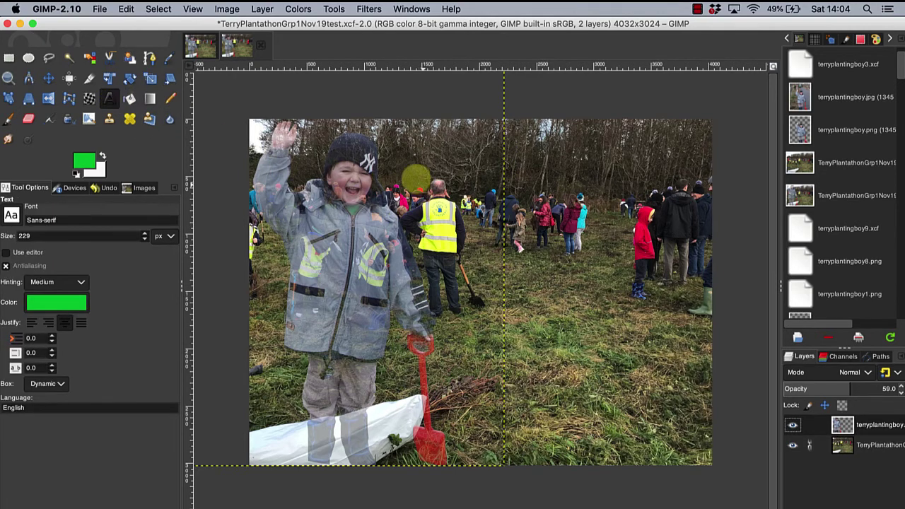
click(415, 174)
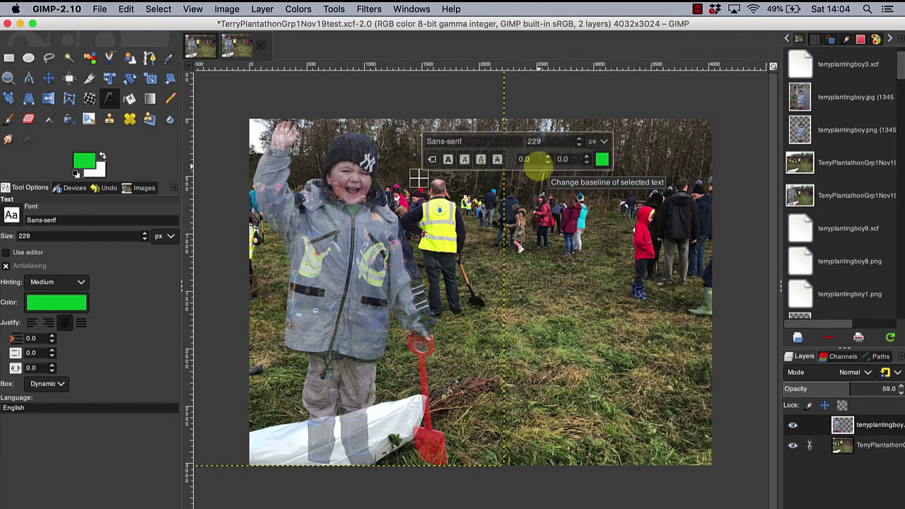
text(He)
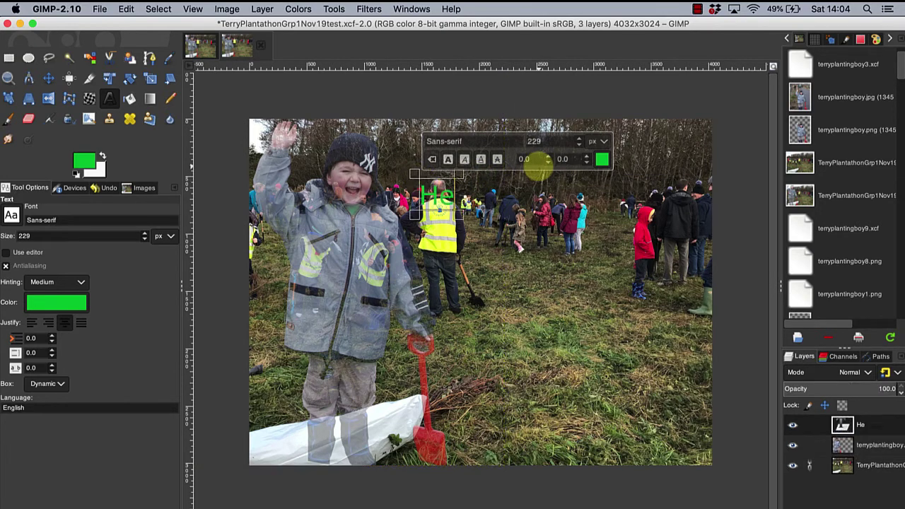
text(lp S)
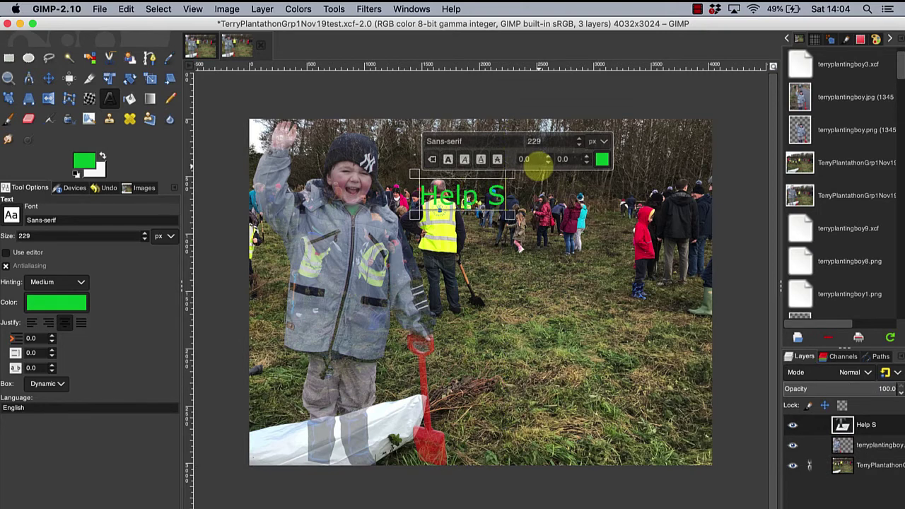
text(ave th)
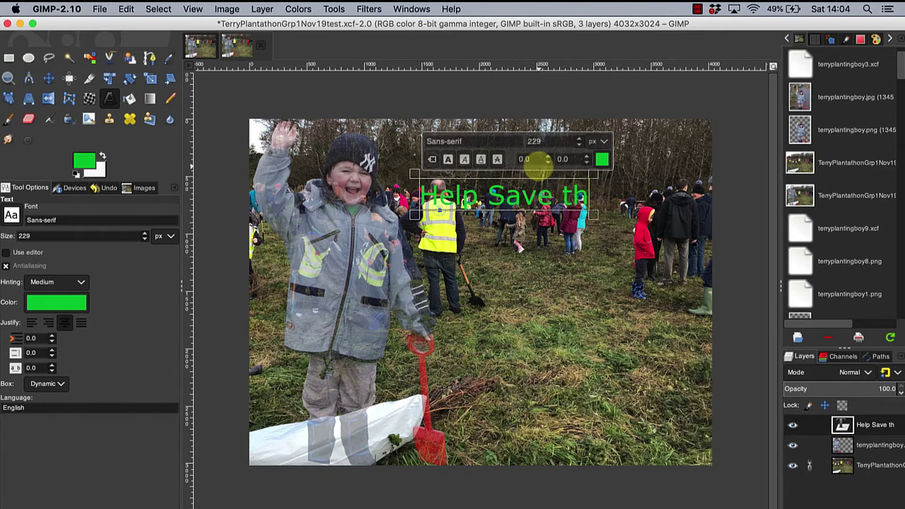
text(e Planet)
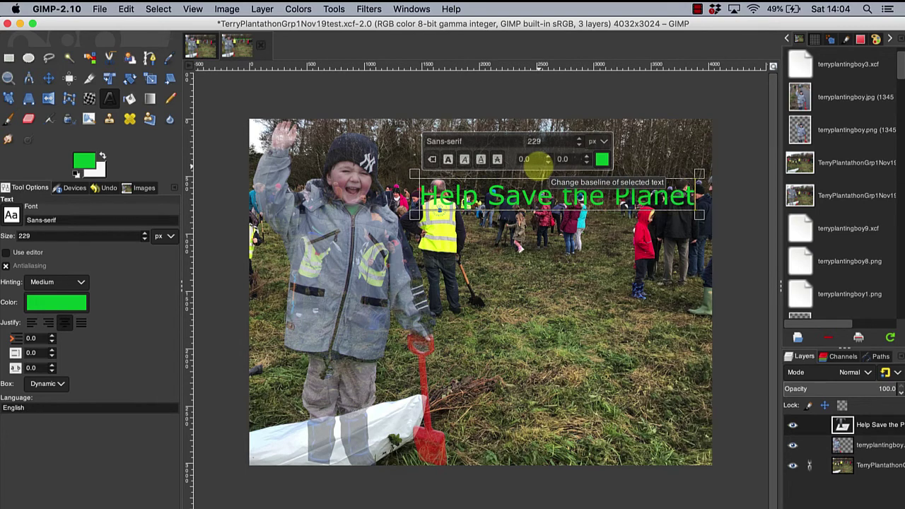
key(Return)
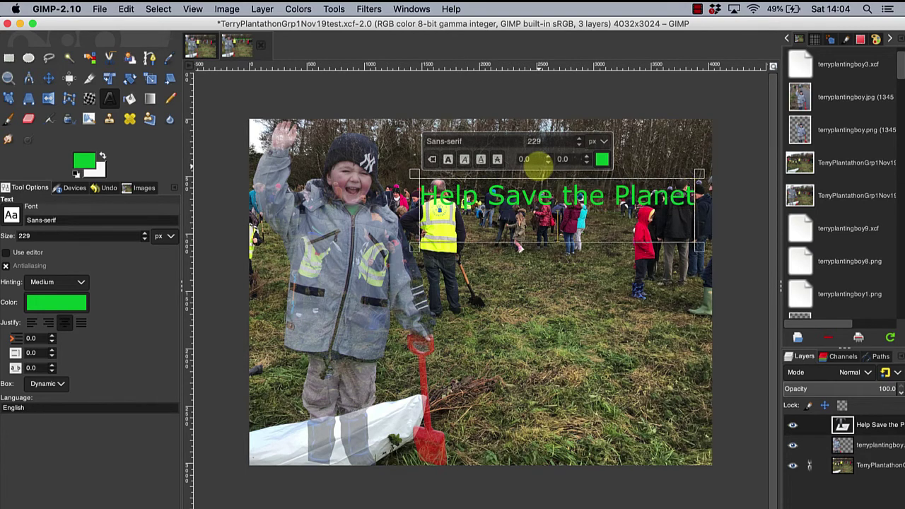
text(Plant)
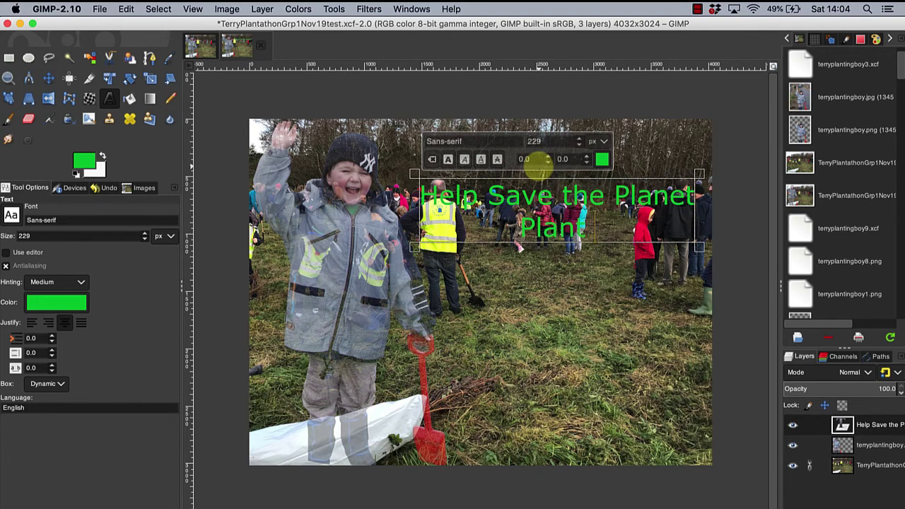
text( Trees)
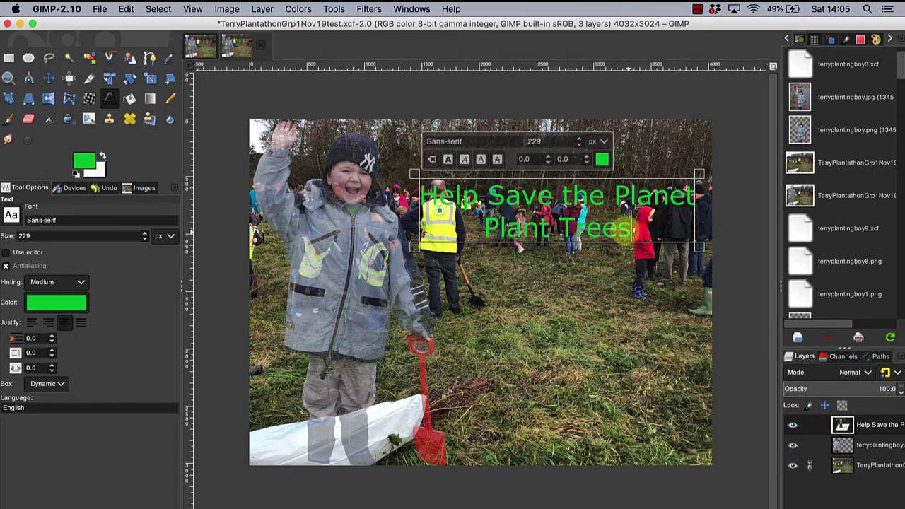
Change the colour of the whole two-line text to white
key(ctrl+a)
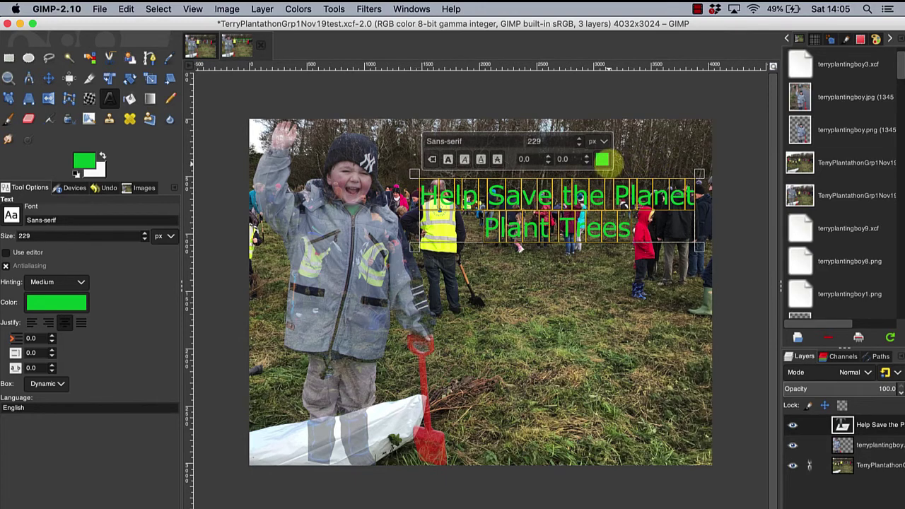
click(602, 159)
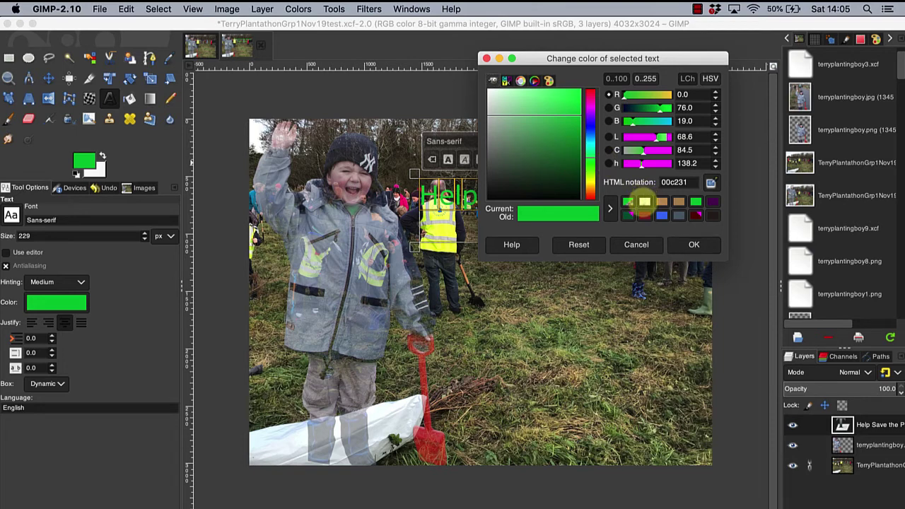
click(644, 202)
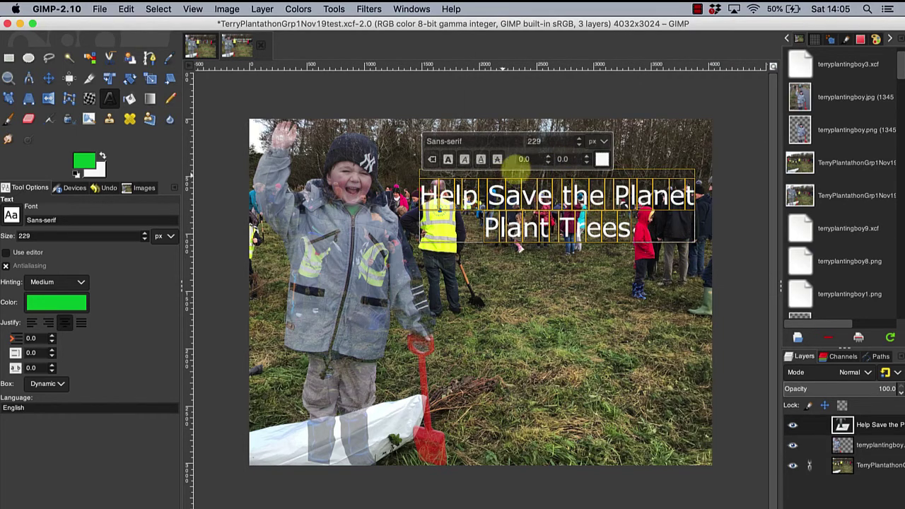
Set the whole two-line caption's font size to 234 px and move the caption up and slightly left over the photo
click(579, 145)
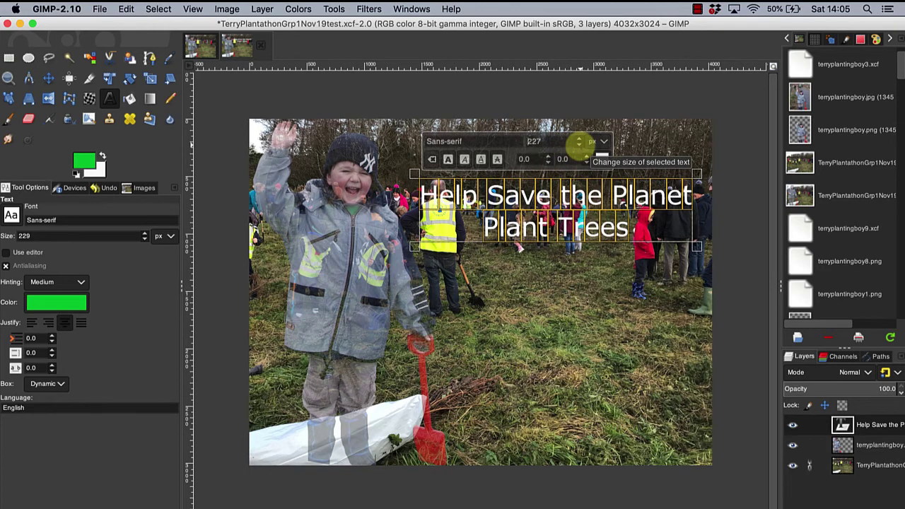
click(579, 139)
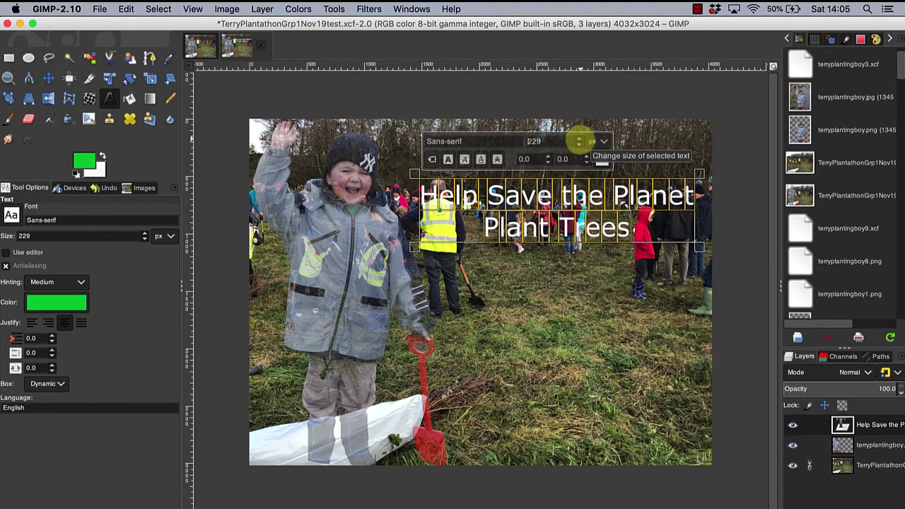
click(579, 139)
click(579, 139)
click(579, 138)
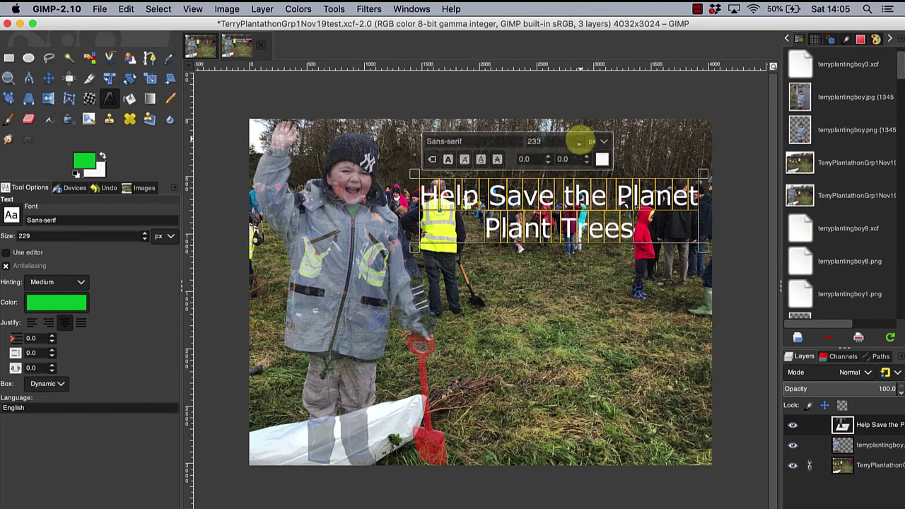
click(579, 139)
click(579, 138)
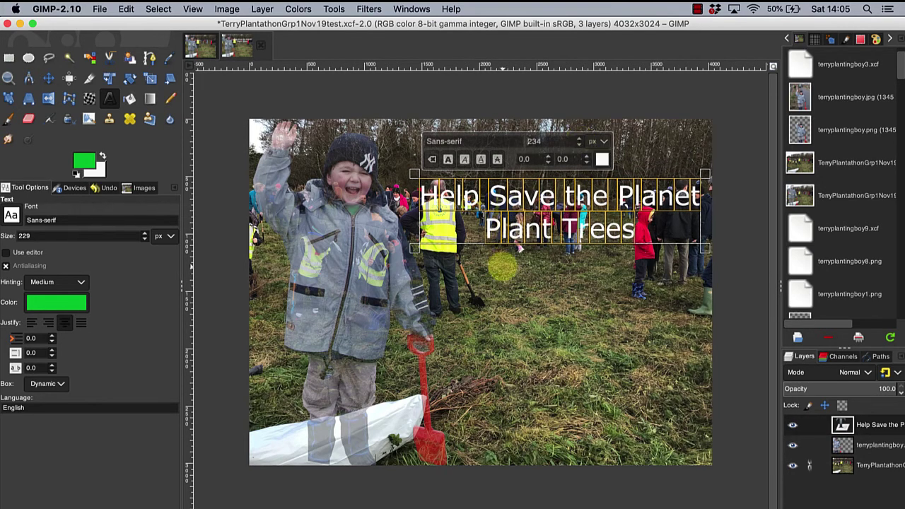
click(502, 267)
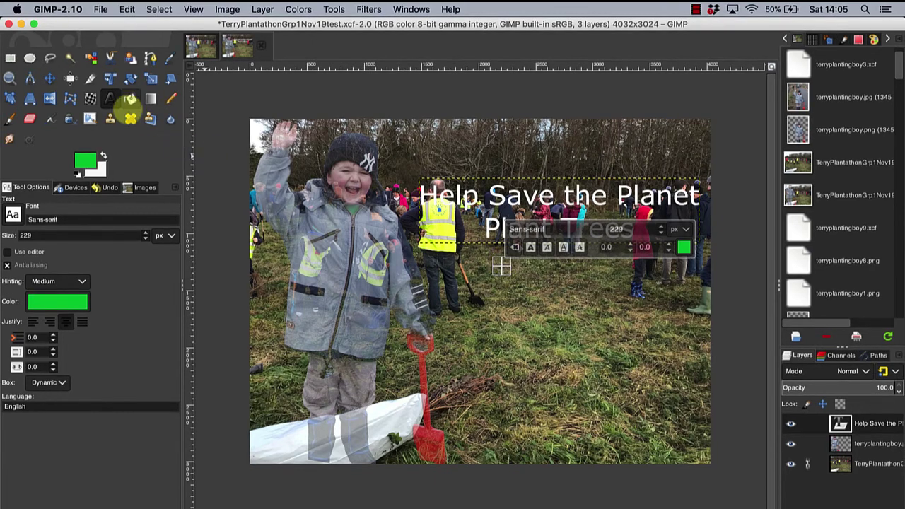
click(48, 78)
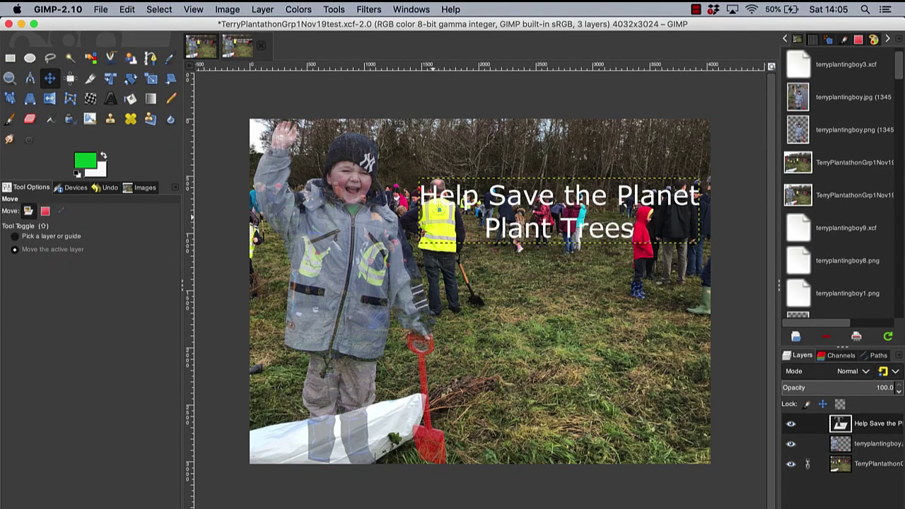
drag(480, 188, 458, 181)
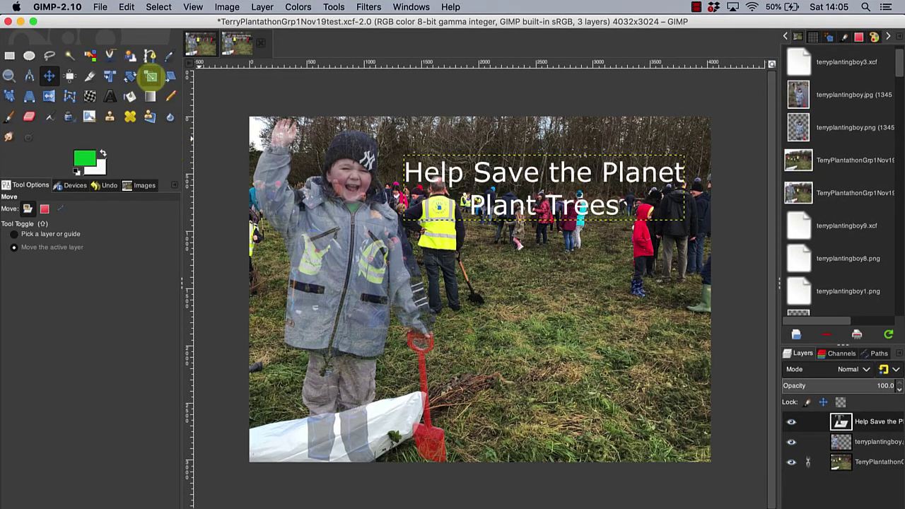
Scale the caption layer to about 2315 × 540 px around its centre and move it up over the trees above the crowd
click(152, 76)
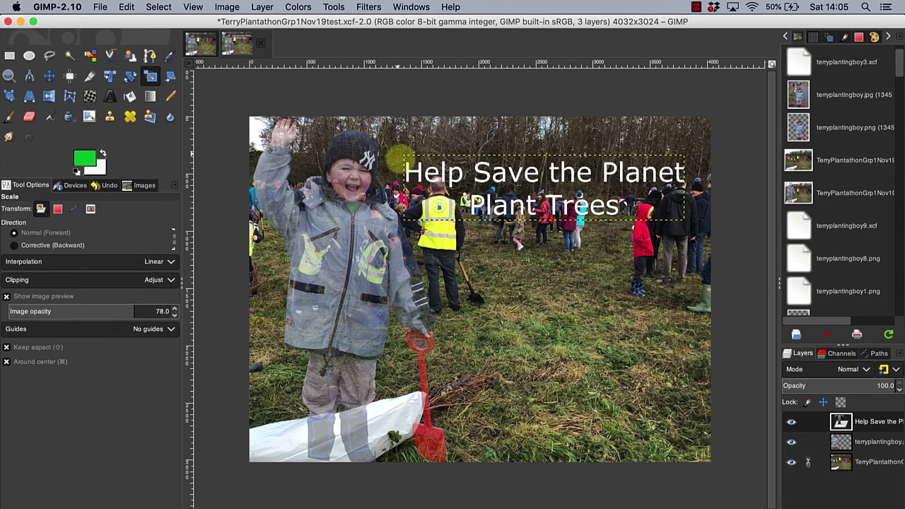
click(534, 195)
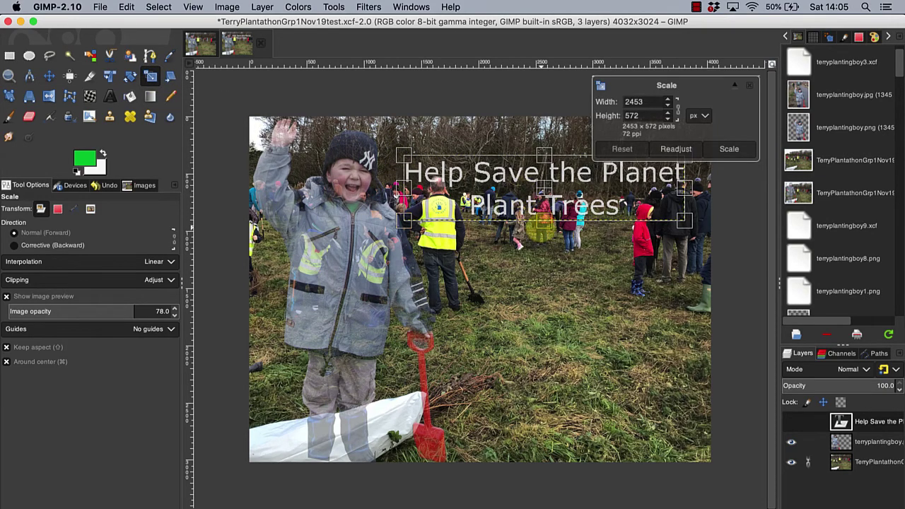
mouse_move(541, 228)
mouse_down()
mouse_move(542, 246)
mouse_move(537, 229)
mouse_up()
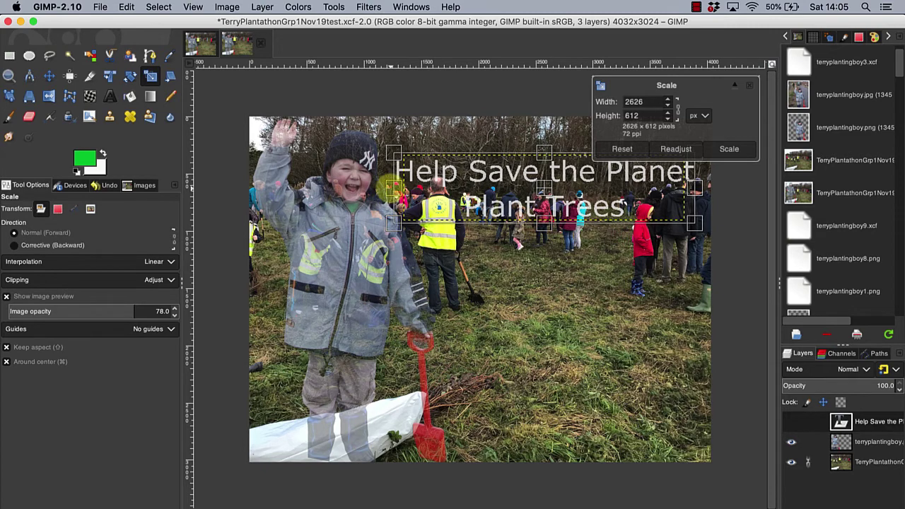
mouse_move(396, 188)
mouse_down()
mouse_move(421, 186)
mouse_move(410, 188)
mouse_up()
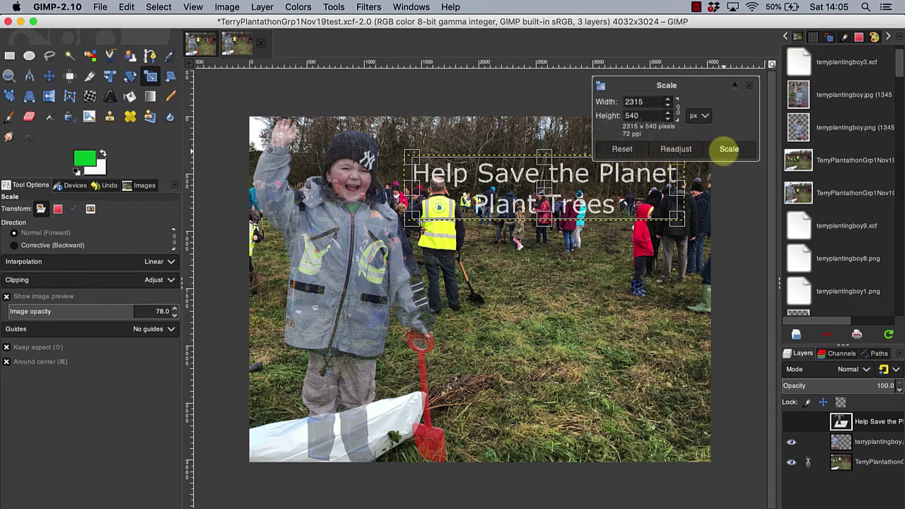
click(729, 148)
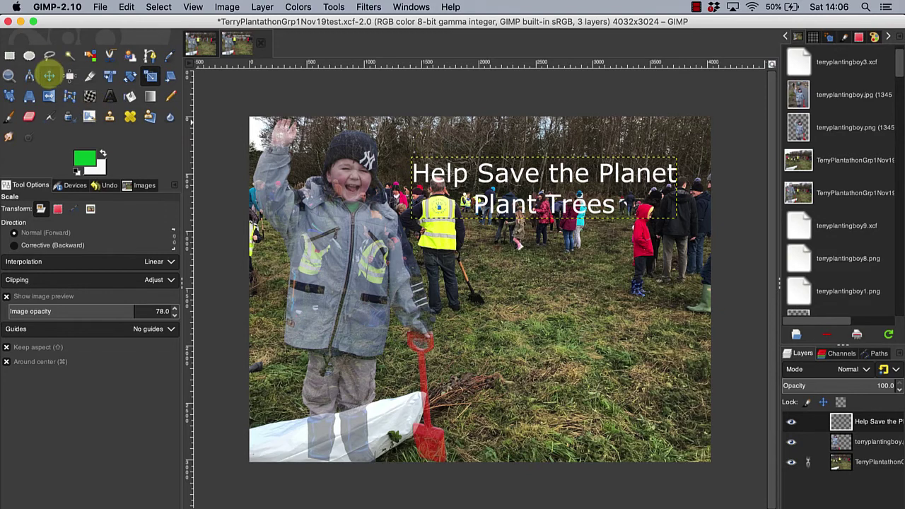
click(49, 76)
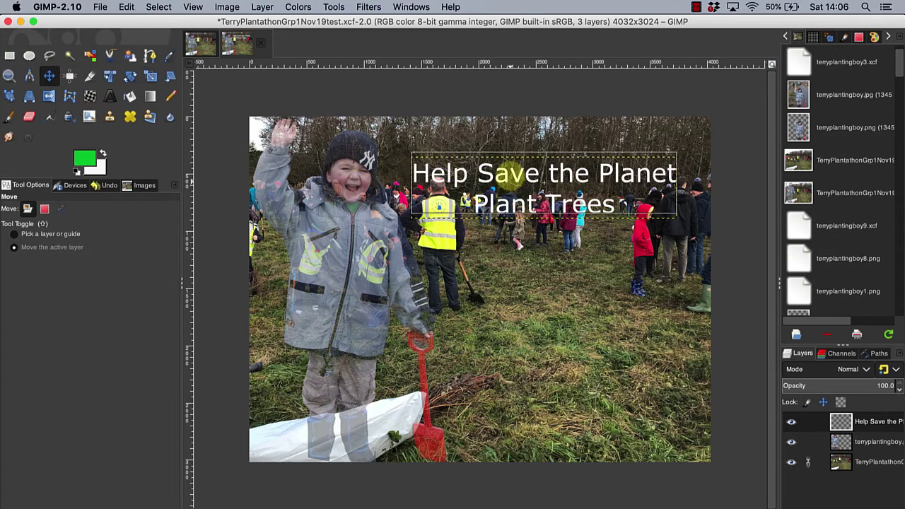
drag(512, 150, 513, 121)
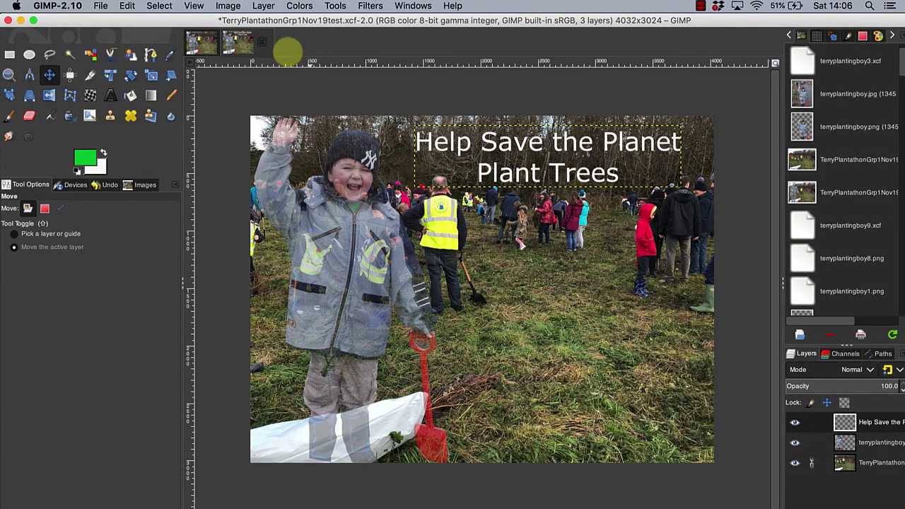
click(100, 5)
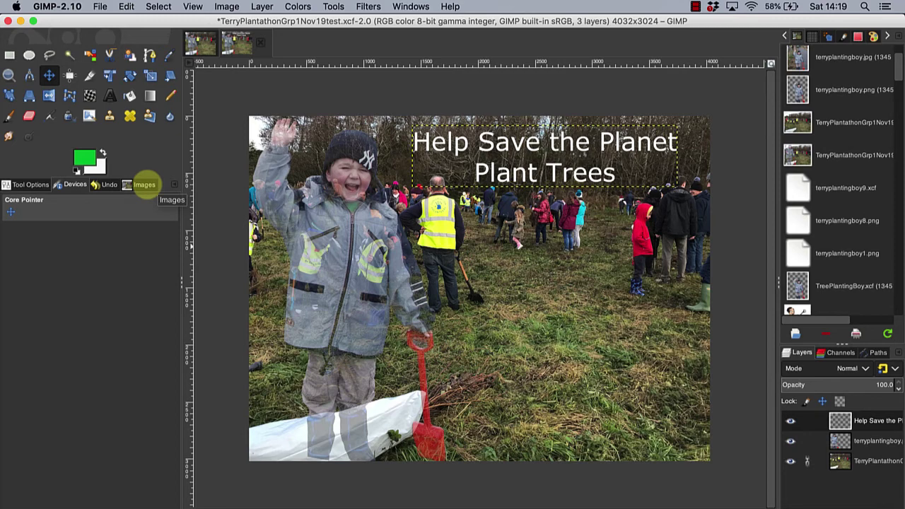
click(144, 185)
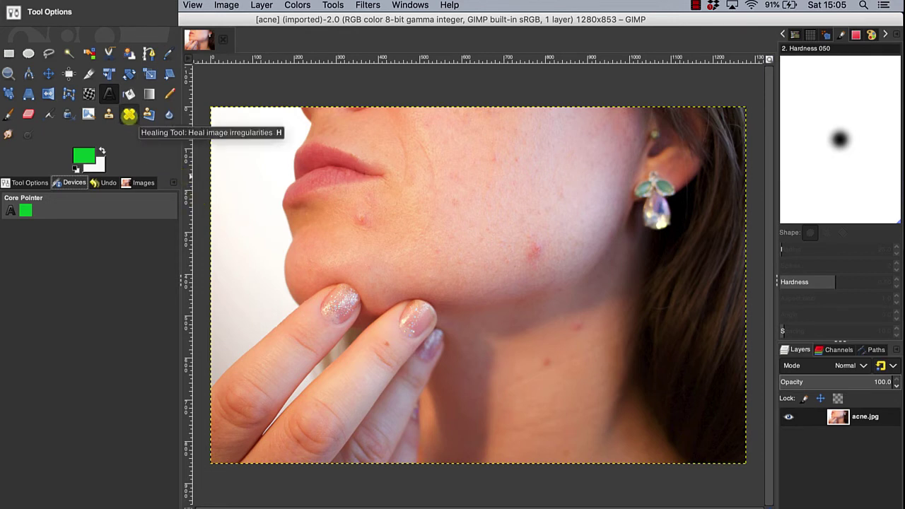
Choose the Healing tool for the acne photo and set its brush size to 55 and hardness to 50
click(129, 115)
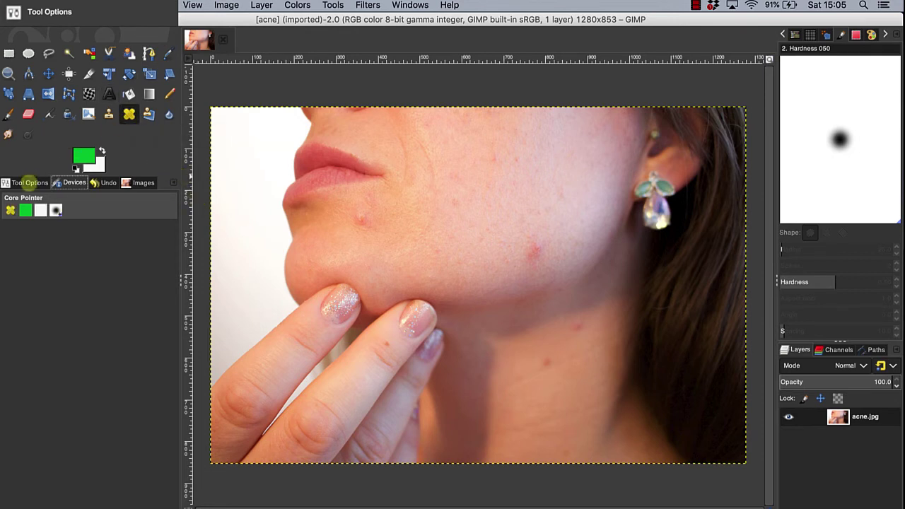
click(29, 182)
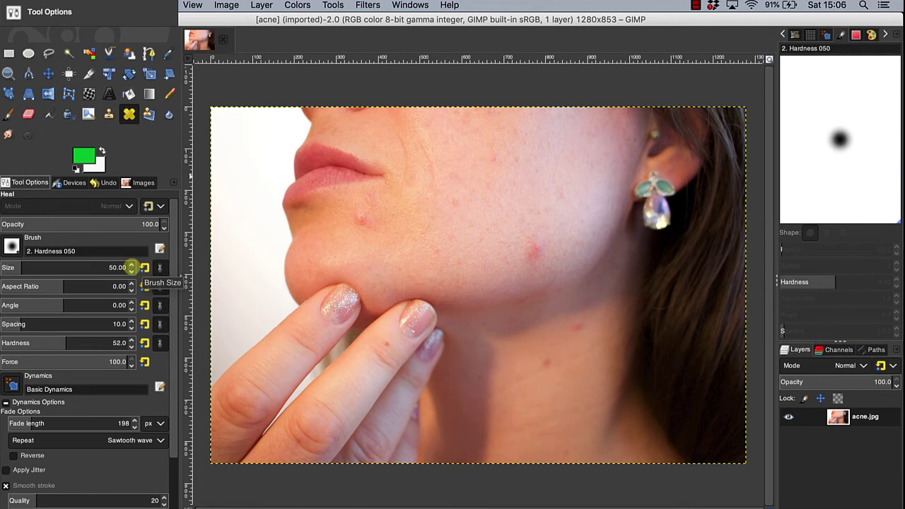
scroll(131, 267, up, 4)
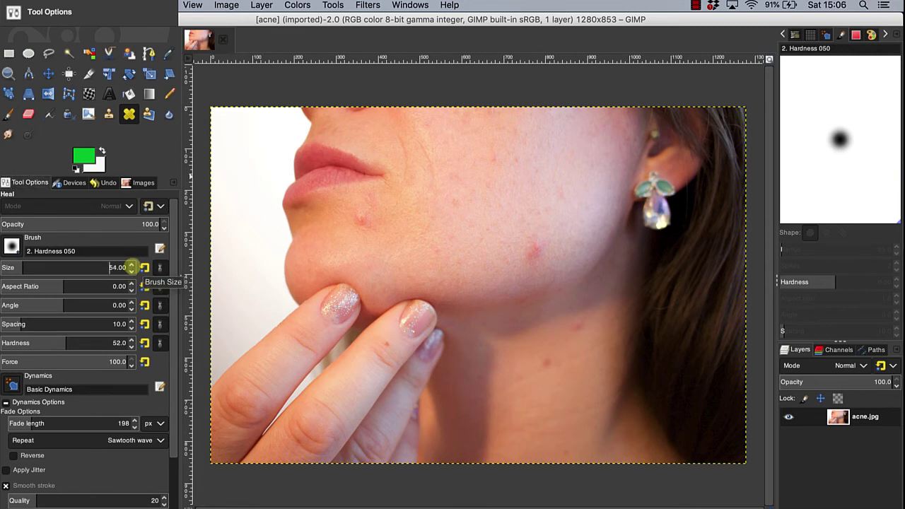
scroll(131, 267, up, 1)
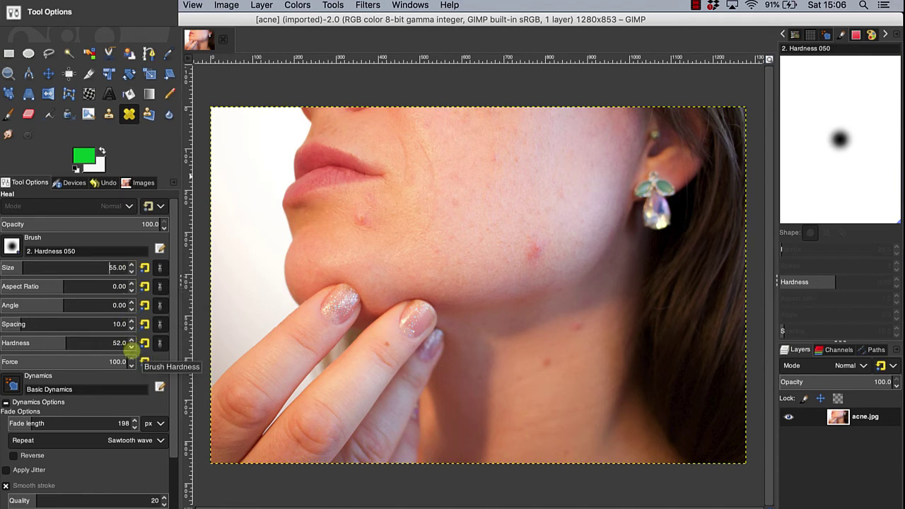
click(131, 346)
scroll(131, 345, down, 4)
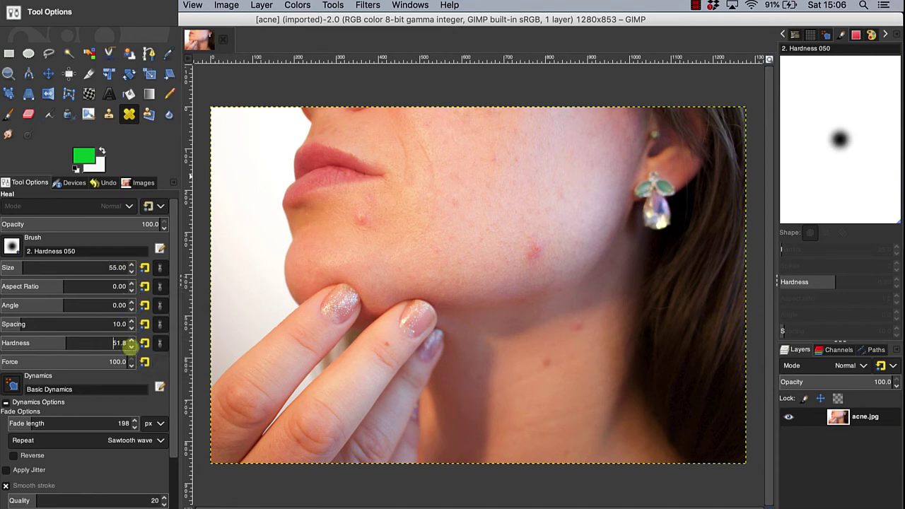
scroll(131, 345, down, 6)
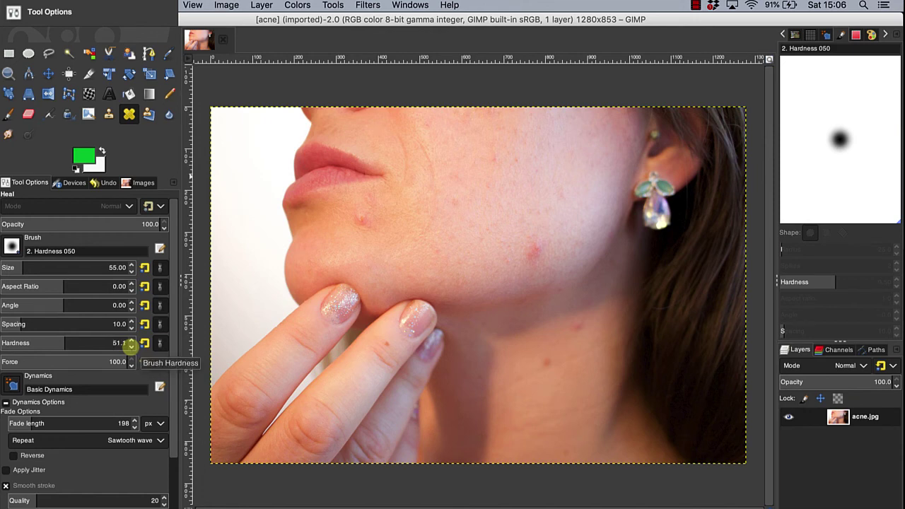
scroll(131, 345, down, 7)
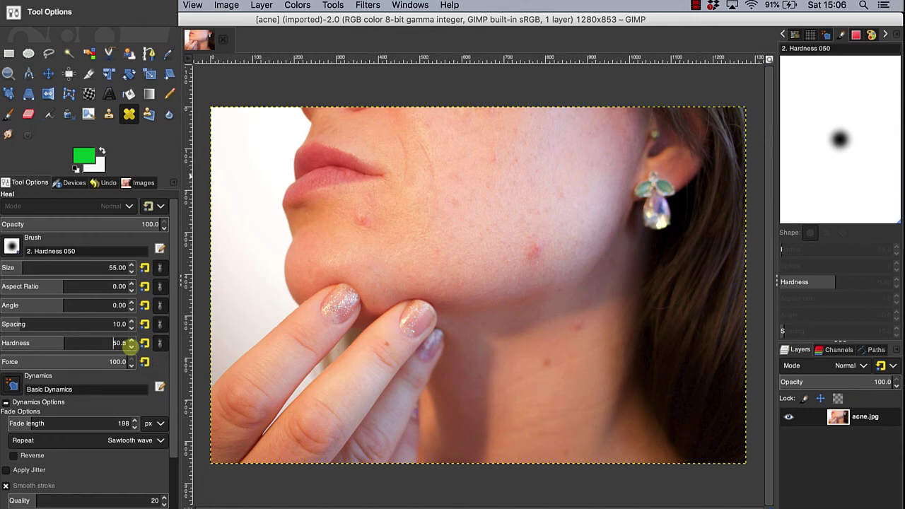
scroll(131, 344, down, 1)
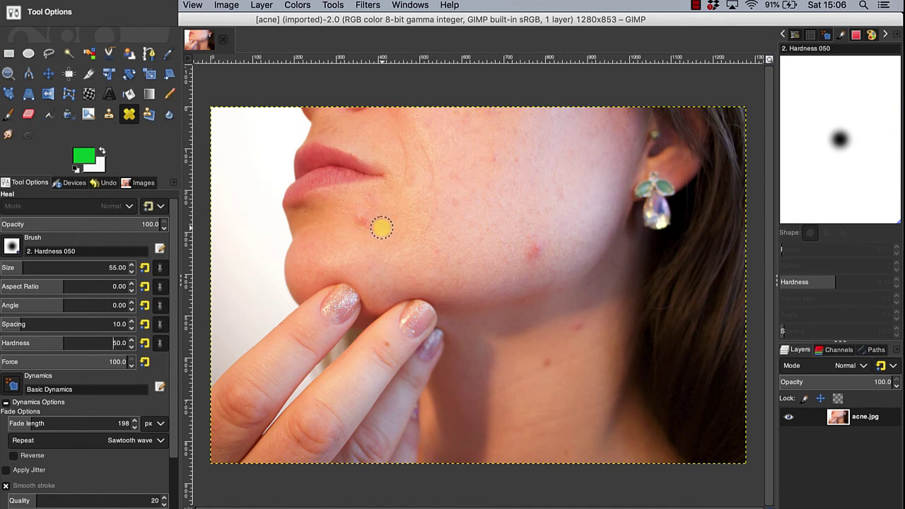
Heal the red blemish below the corner of the mouth and the one on the jaw, sampling clear skin beside each
ctrl+click(382, 226)
click(362, 222)
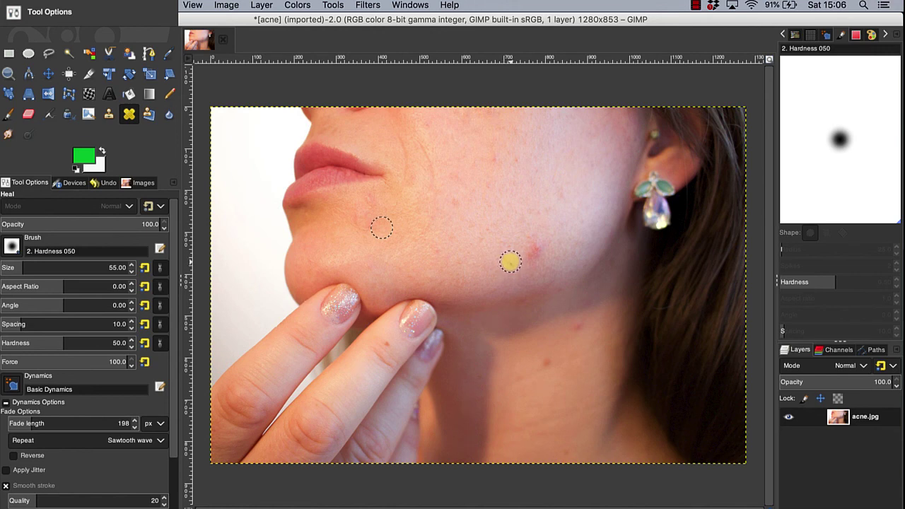
click(382, 227)
ctrl+click(510, 262)
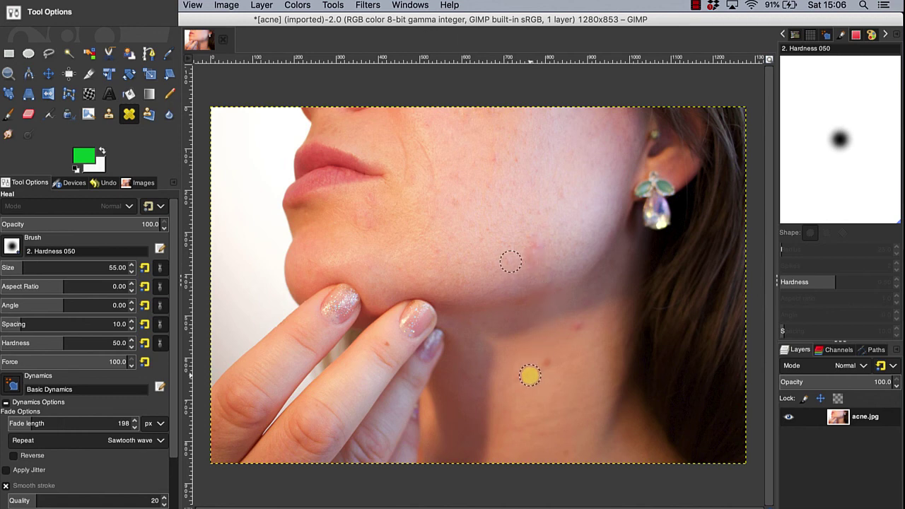
Heal the brown spot and the red spot on the neck, sampling clear skin next to each
ctrl+click(529, 375)
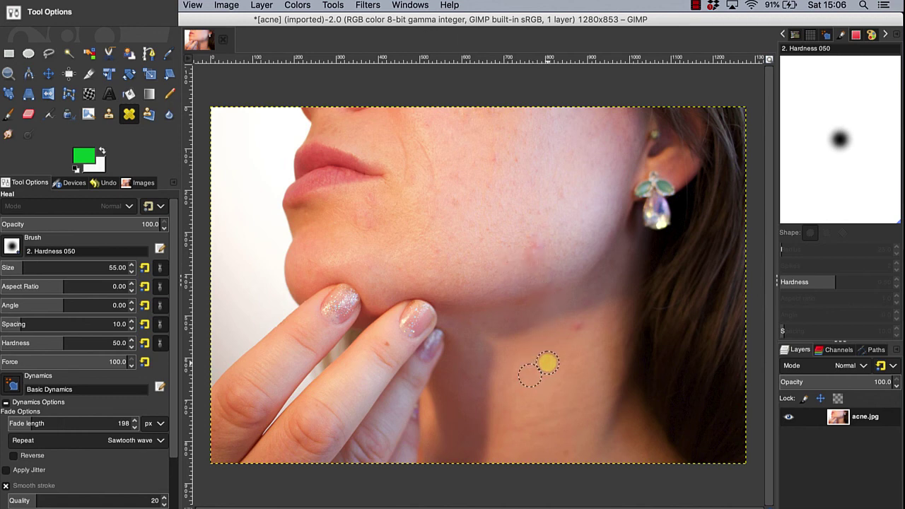
ctrl+click(579, 325)
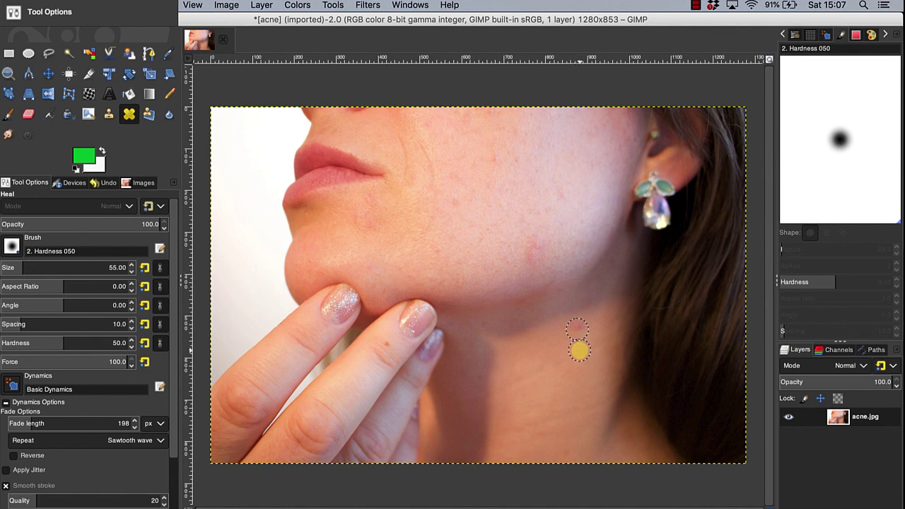
ctrl+click(579, 348)
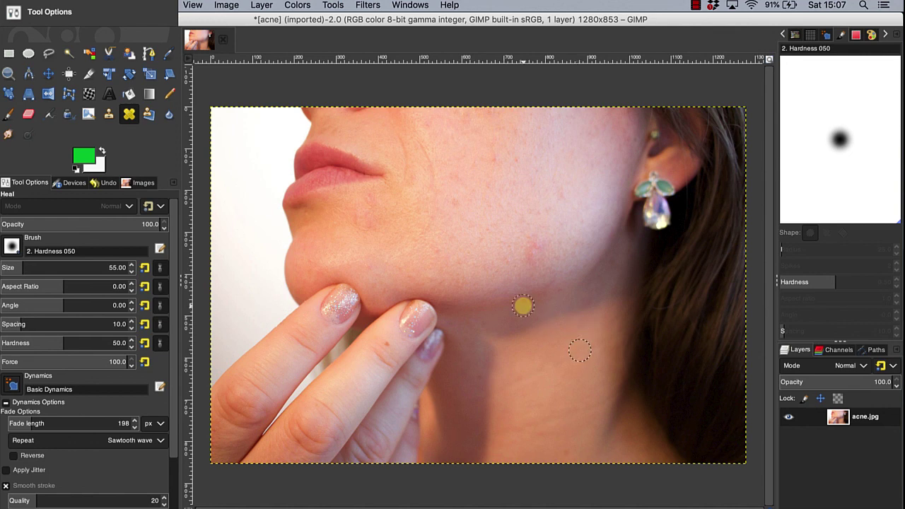
Heal the small spot in the middle of the cheek using clear skin sampled just beside it
ctrl+click(473, 209)
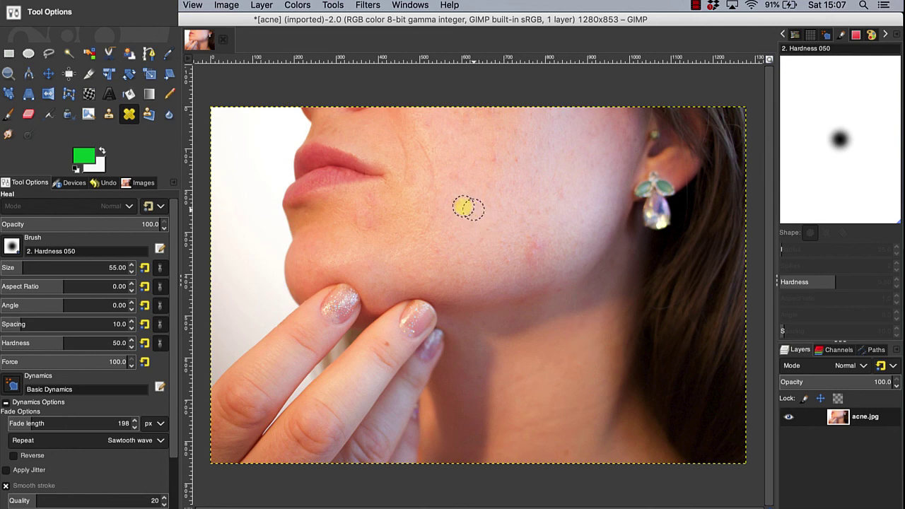